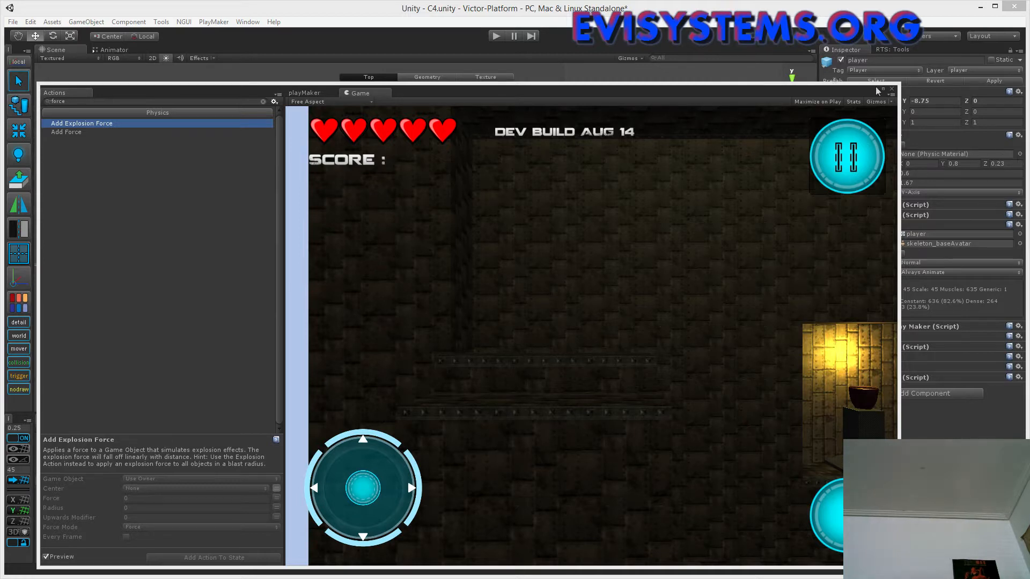
- Move the floating game window off the editor and check the installed Unity version in the About information
{"action": "left_click_drag", "start_coordinate": [239, 91], "coordinate": [1029, 56]}
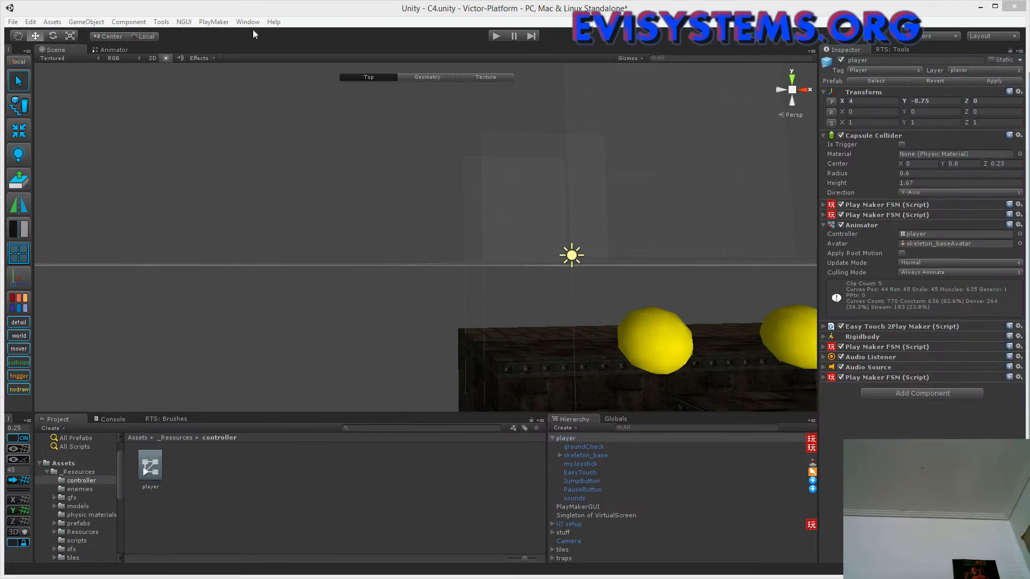
{"action": "left_click", "coordinate": [273, 22]}
{"action": "left_click", "coordinate": [293, 35]}
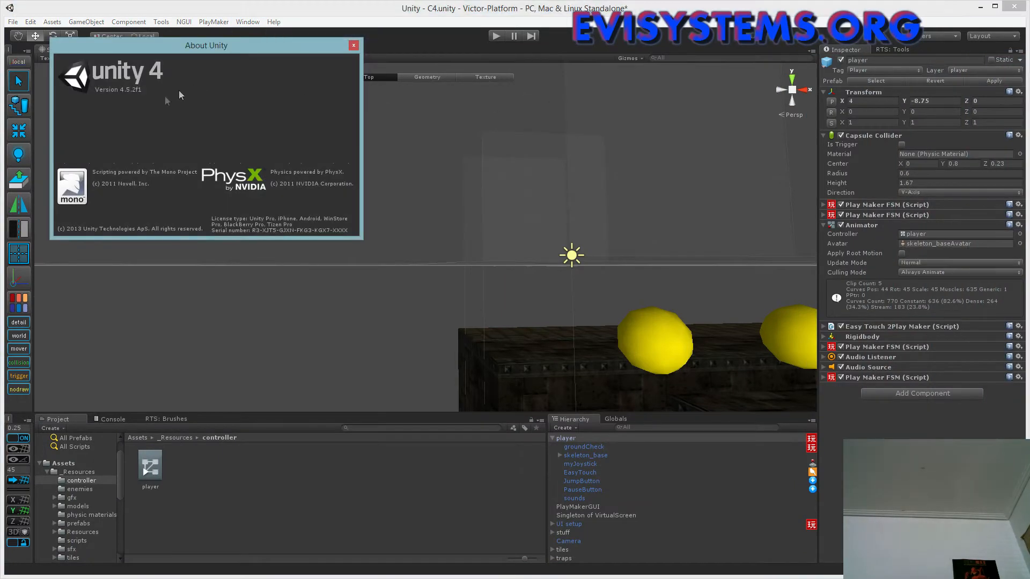
{"action": "left_click", "coordinate": [353, 45]}
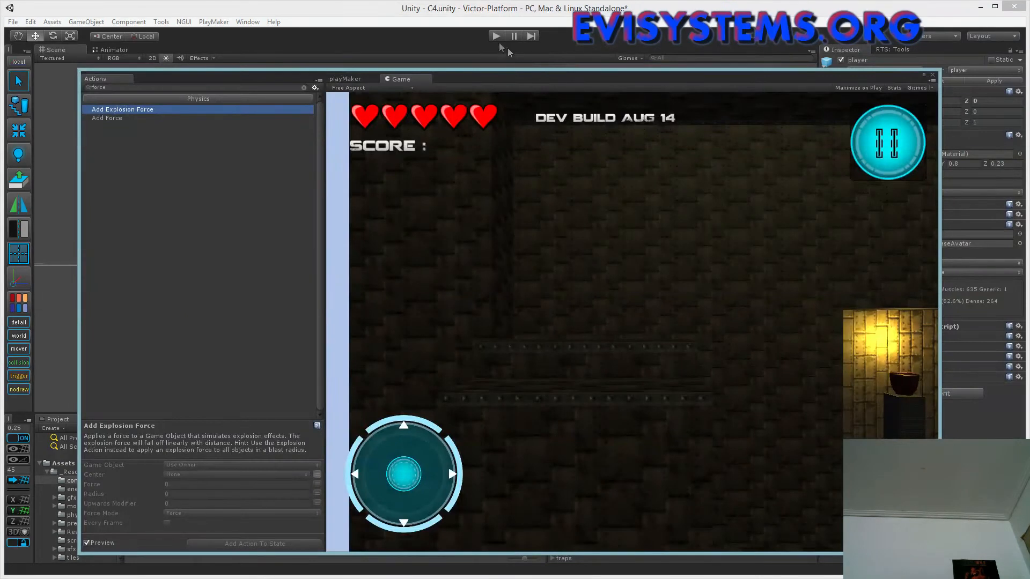
- Play-test the level, steering the skeleton with the on-screen joystick and jumping through the coins and traps until game over, and stop the game
{"action": "left_click", "coordinate": [496, 36]}
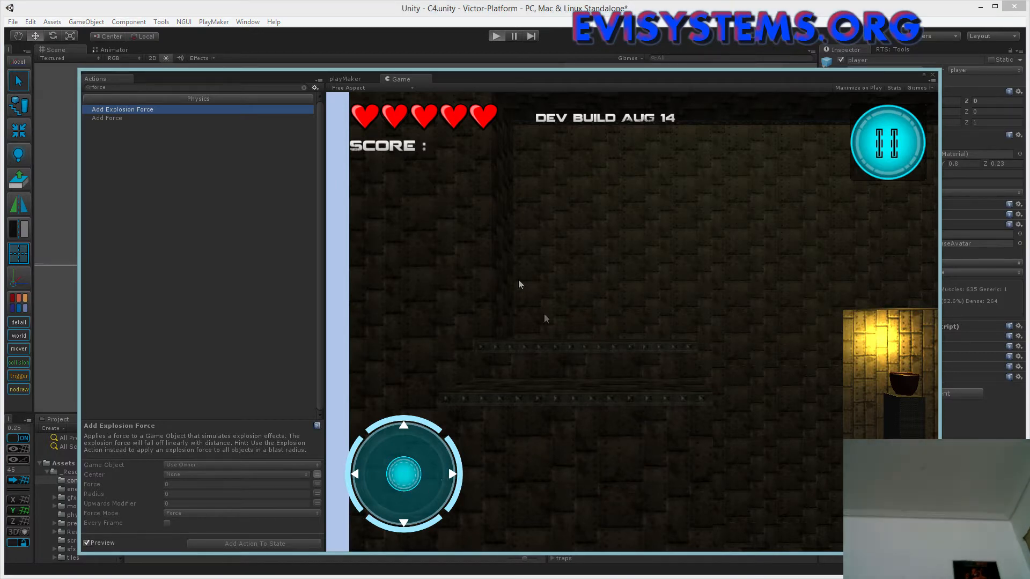
{"action": "key", "text": "ctrl+p"}
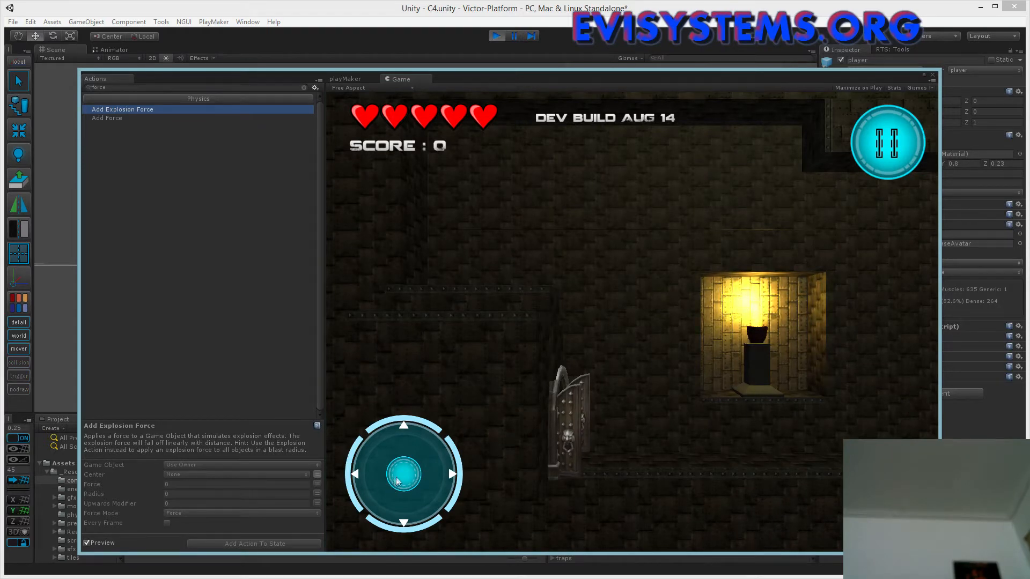
{"action": "left_click_drag", "start_coordinate": [424, 481], "coordinate": [605, 508]}
{"action": "left_click_drag", "start_coordinate": [392, 487], "coordinate": [338, 491]}
{"action": "left_click", "coordinate": [880, 505]}
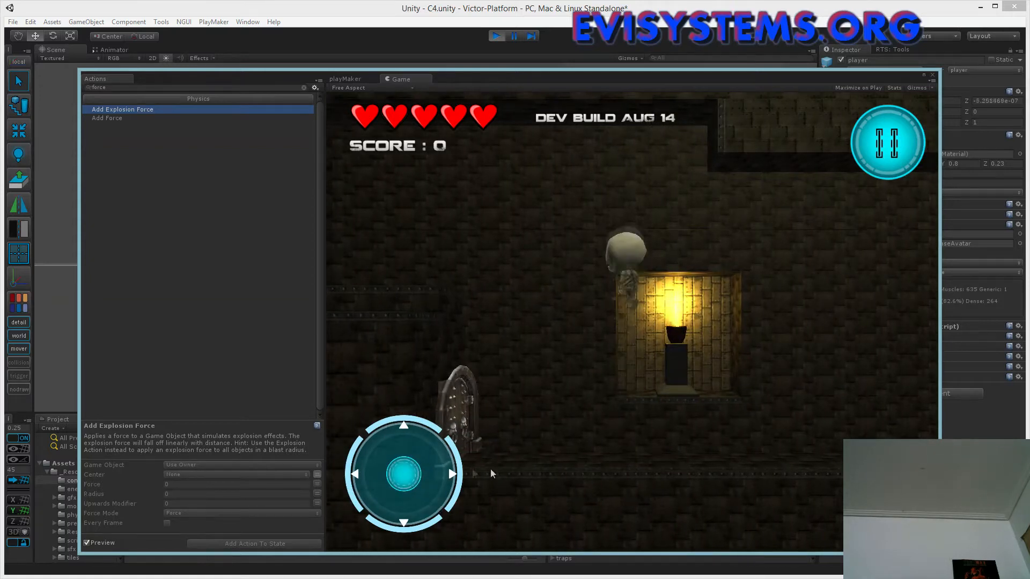
{"action": "left_click_drag", "start_coordinate": [417, 485], "coordinate": [570, 471]}
{"action": "left_click_drag", "start_coordinate": [407, 480], "coordinate": [472, 473]}
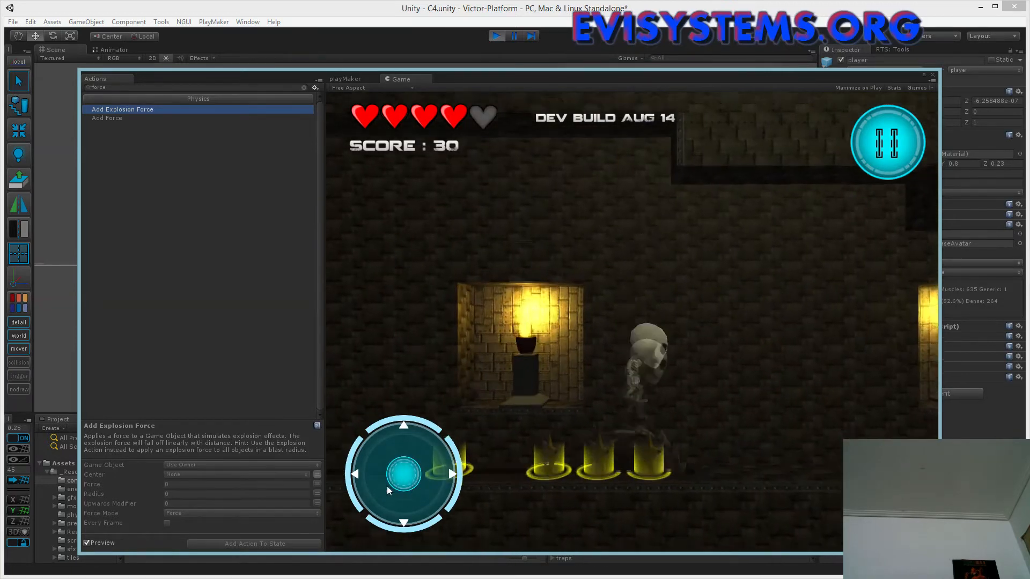
{"action": "left_click_drag", "start_coordinate": [403, 474], "coordinate": [500, 471]}
{"action": "left_click_drag", "start_coordinate": [403, 474], "coordinate": [563, 476]}
{"action": "left_click_drag", "start_coordinate": [404, 474], "coordinate": [450, 475]}
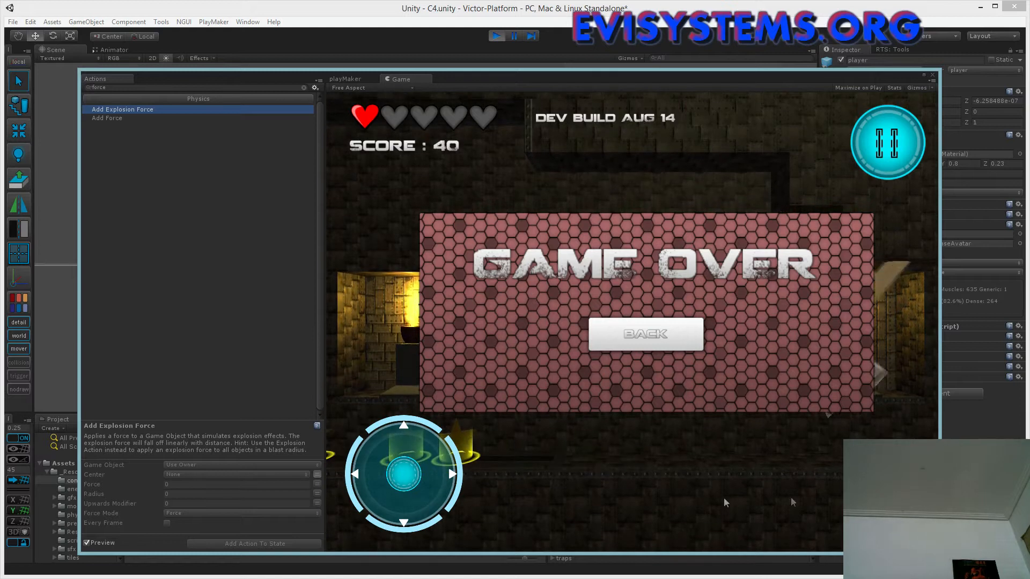
{"action": "left_click_drag", "start_coordinate": [410, 477], "coordinate": [423, 522]}
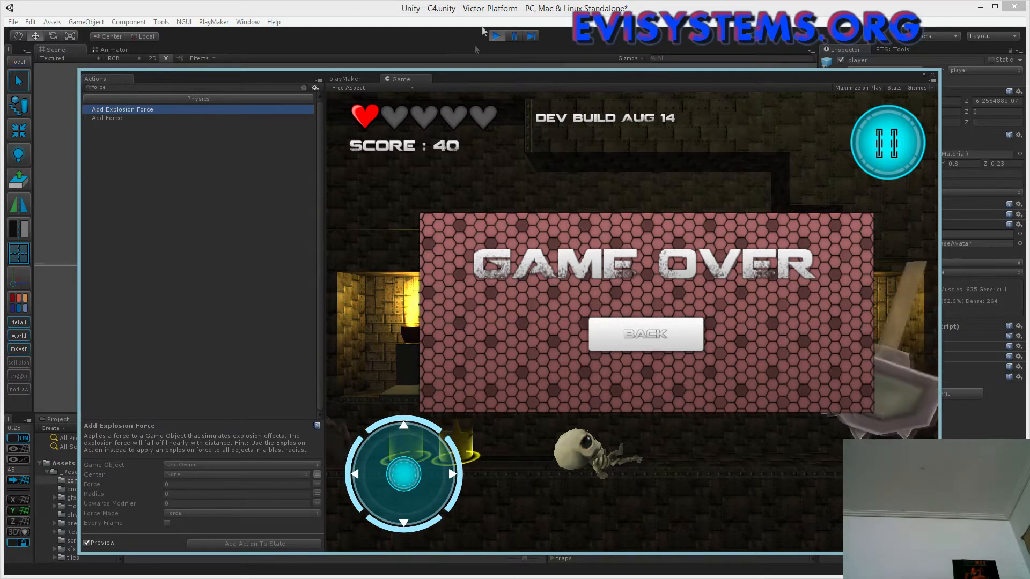
{"action": "left_click", "coordinate": [501, 32]}
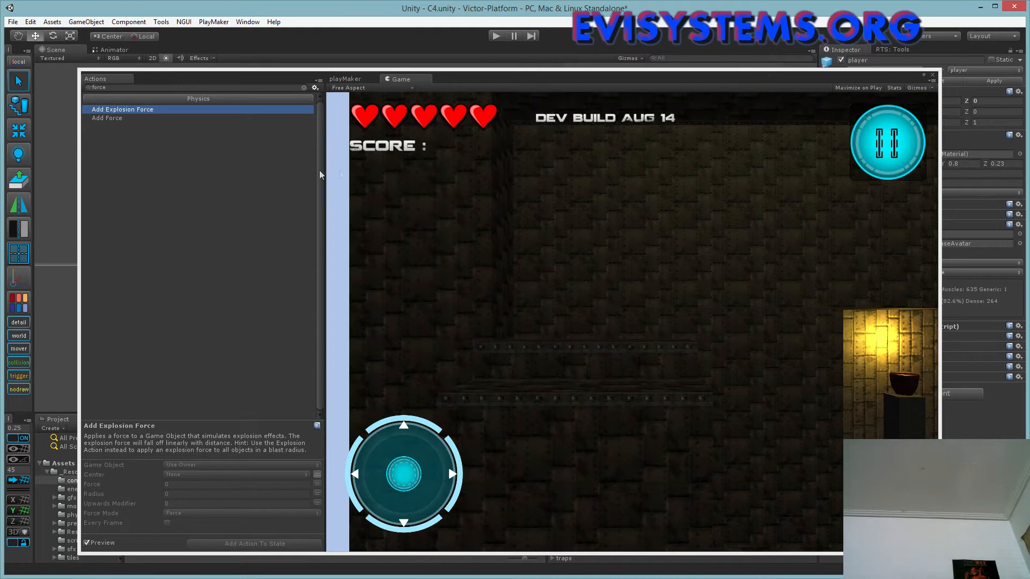
- Clear the floating game window away and inspect the player object and its skeleton_base child near the level's start
{"action": "left_click_drag", "start_coordinate": [200, 82], "coordinate": [1029, 93]}
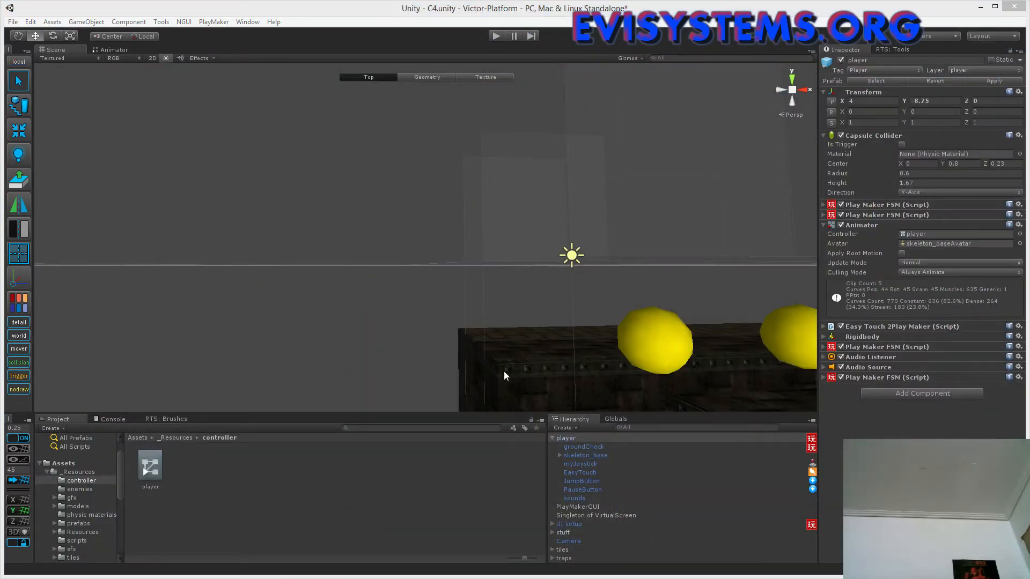
{"action": "right_click_drag", "start_coordinate": [525, 306], "coordinate": [505, 327]}
{"action": "key", "text": "w"}
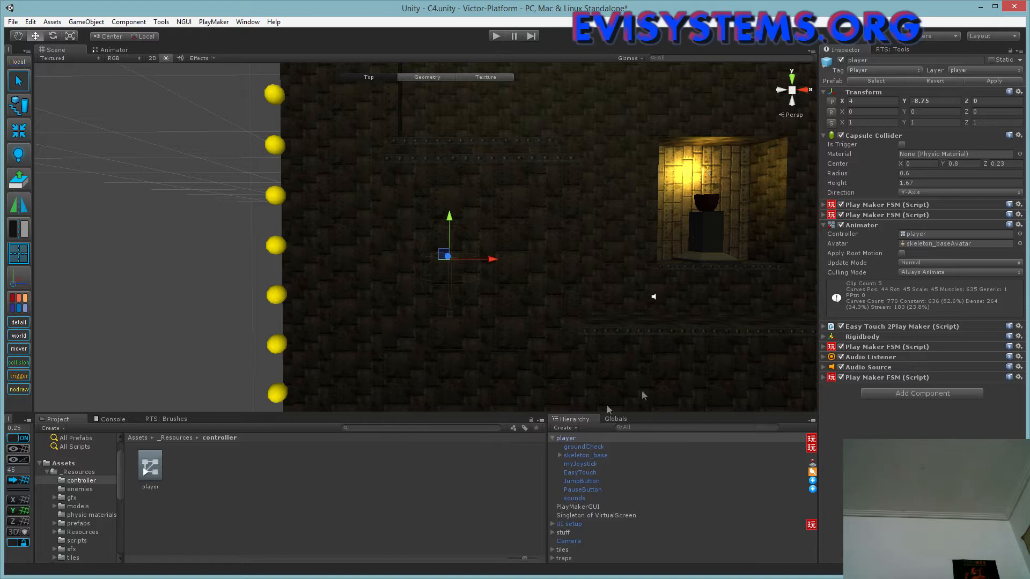
{"action": "left_click", "coordinate": [558, 439]}
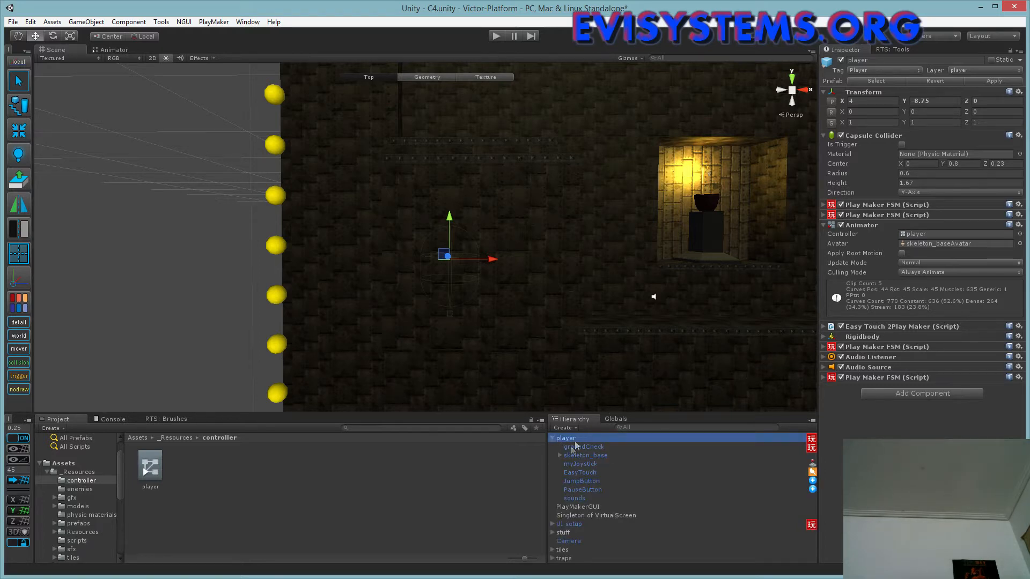
{"action": "left_click", "coordinate": [595, 456]}
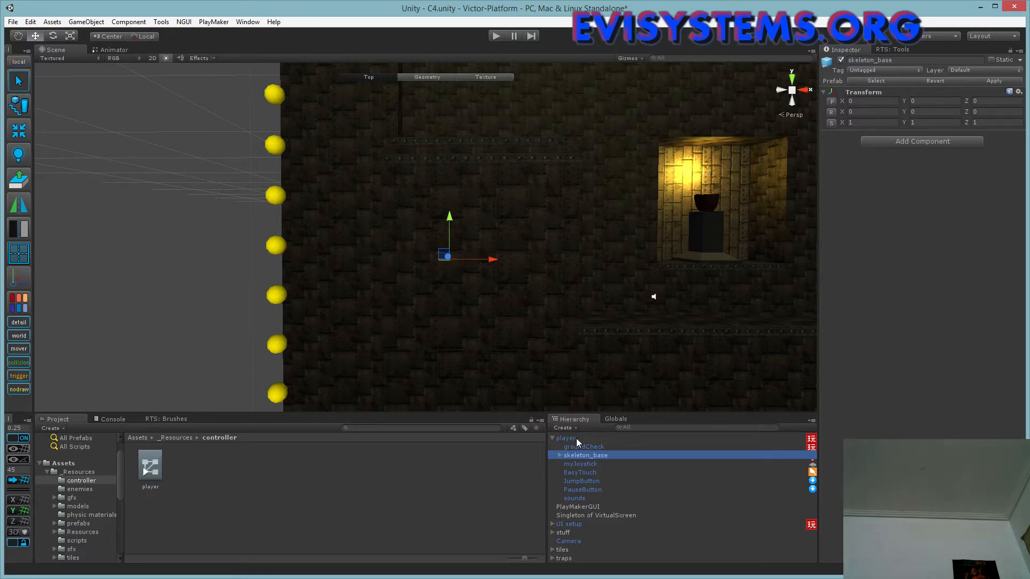
{"action": "left_click", "coordinate": [576, 439]}
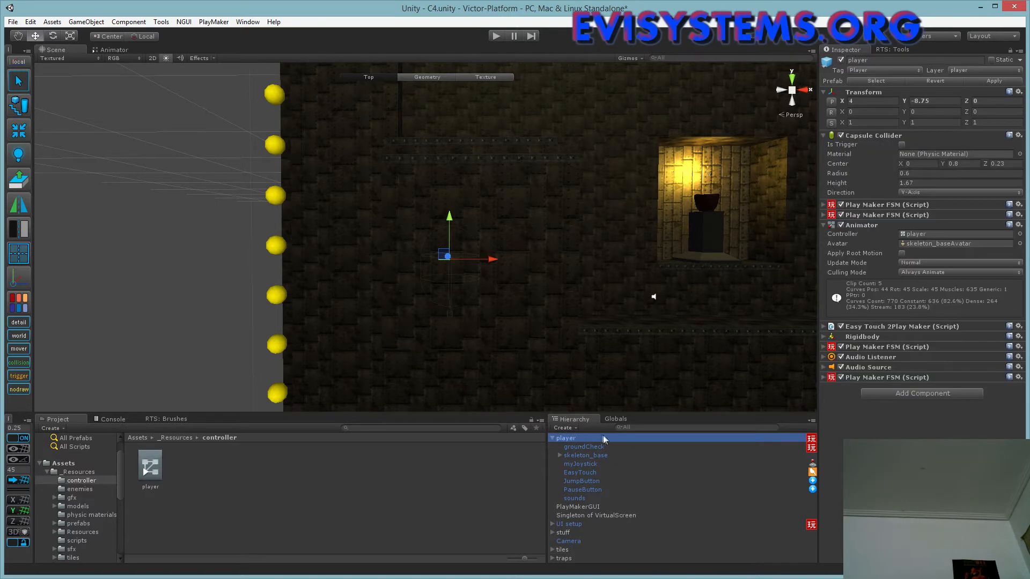
- Inspect the player's sounds, PauseButton, JumpButton, EasyTouch, myJoystick and groundCheck child objects
{"action": "left_click", "coordinate": [587, 498]}
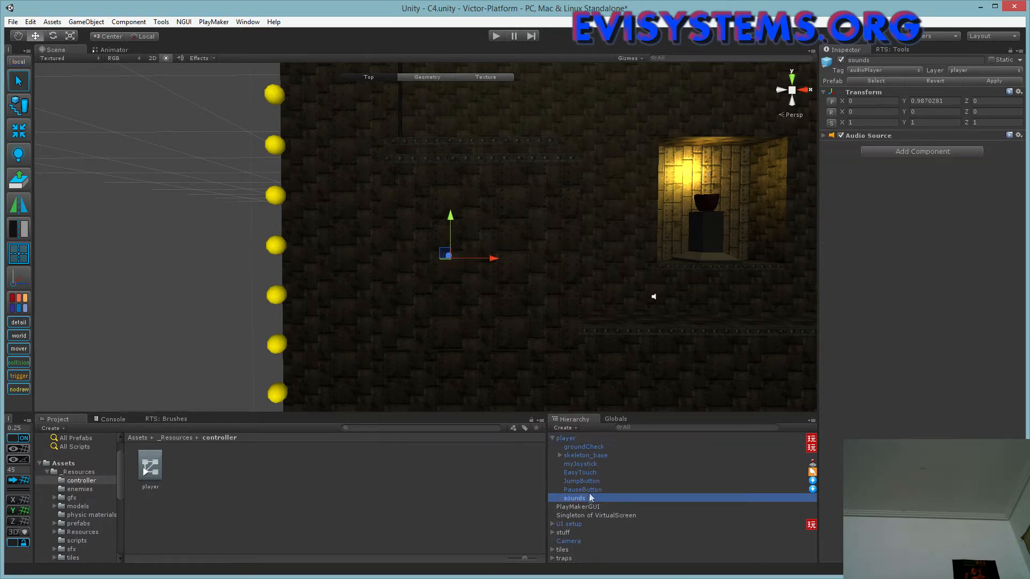
{"action": "left_click", "coordinate": [591, 489]}
{"action": "left_click", "coordinate": [590, 480]}
{"action": "left_click", "coordinate": [590, 472]}
{"action": "left_click", "coordinate": [592, 463]}
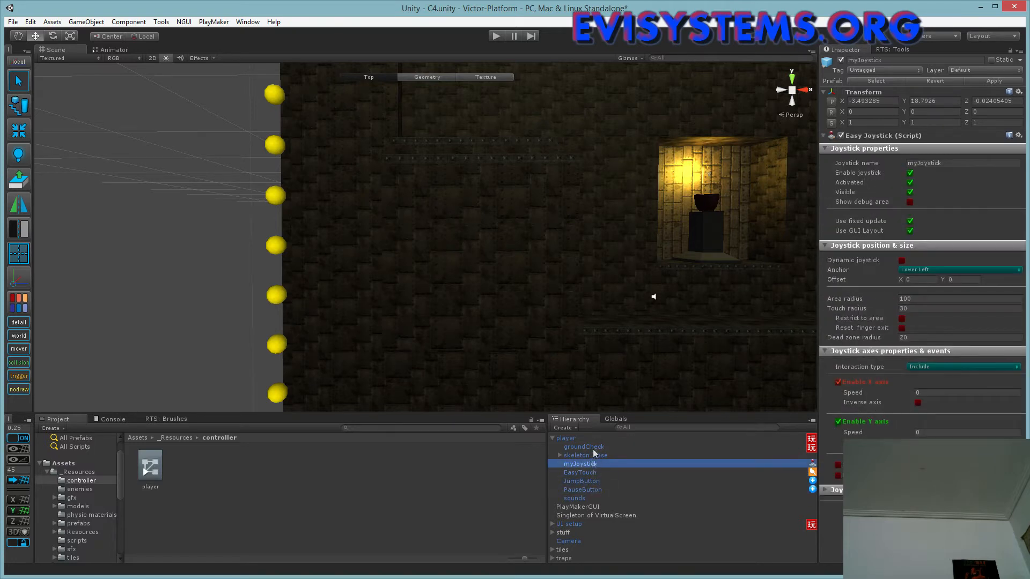
{"action": "left_click", "coordinate": [594, 447]}
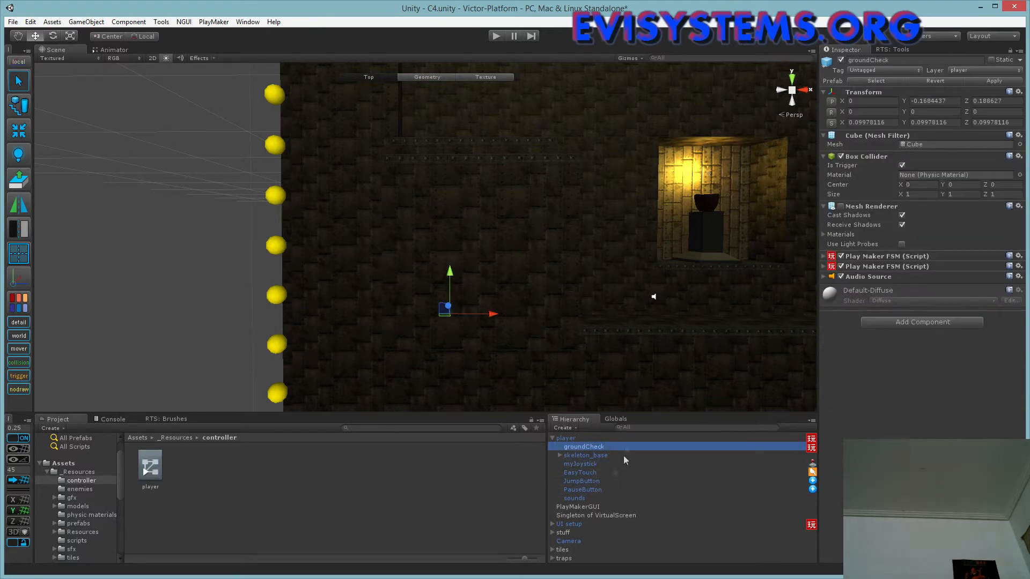
- Examine the Animator component on the player object, including its controller and avatar
{"action": "left_click", "coordinate": [563, 437]}
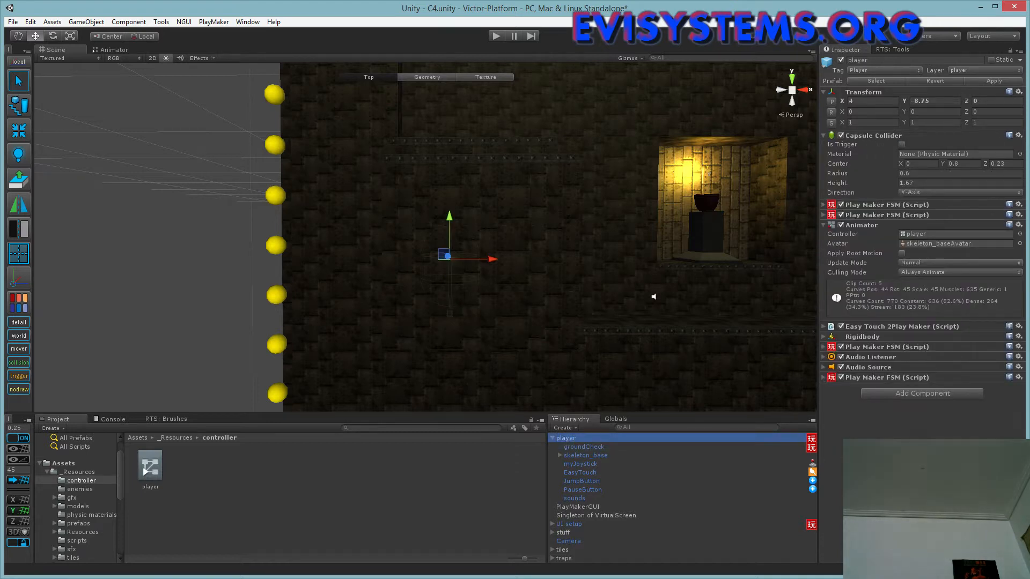
{"action": "left_click", "coordinate": [860, 225]}
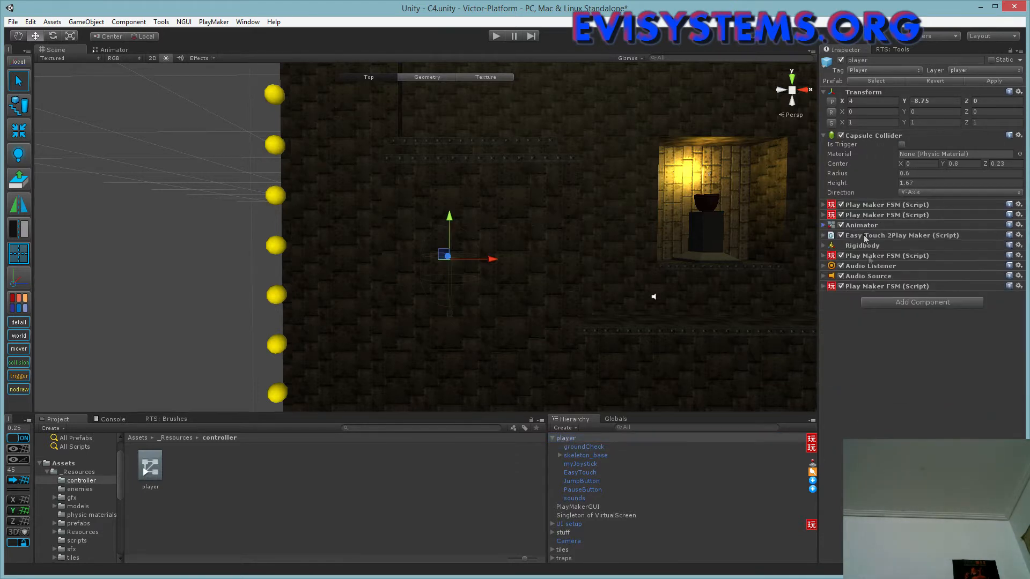
{"action": "left_click", "coordinate": [885, 224]}
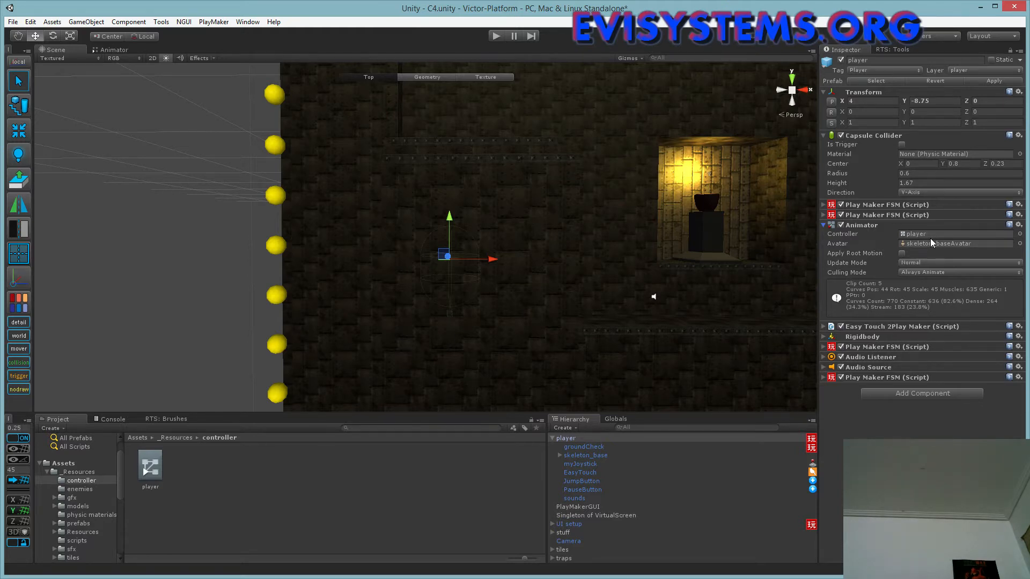
- Select the buzzSawTrap beside the coins, expand its children and inspect the components of blade_col1
{"action": "left_click_drag", "start_coordinate": [628, 354], "coordinate": [756, 352], "text": "alt"}
{"action": "key", "text": "w"}
{"action": "right_click_drag", "start_coordinate": [756, 352], "coordinate": [619, 339]}
{"action": "left_click", "coordinate": [575, 264]}
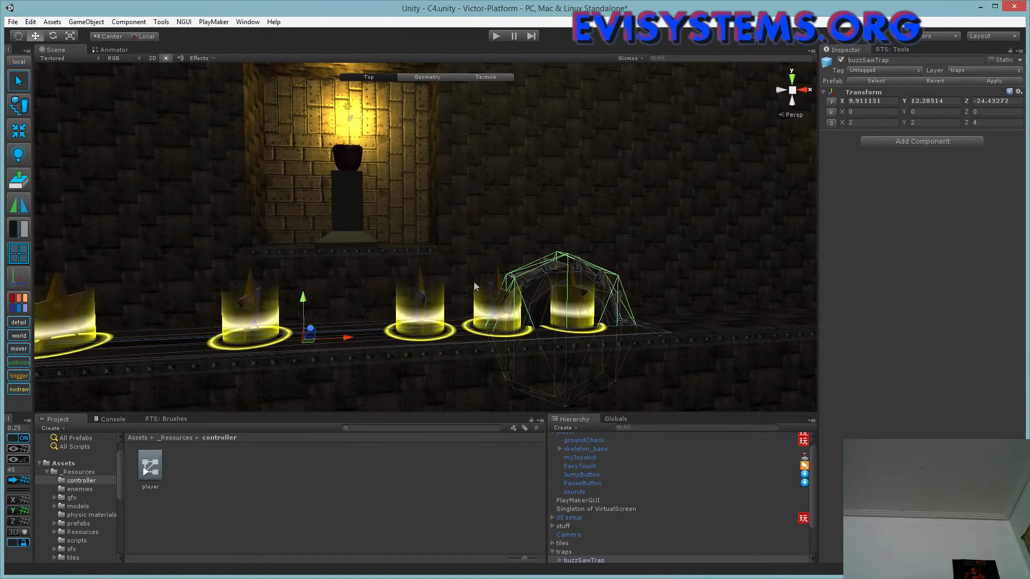
{"action": "left_click_drag", "start_coordinate": [644, 304], "coordinate": [671, 275], "text": "alt"}
{"action": "scroll", "coordinate": [593, 462], "scroll_direction": "down", "scroll_amount": 2}
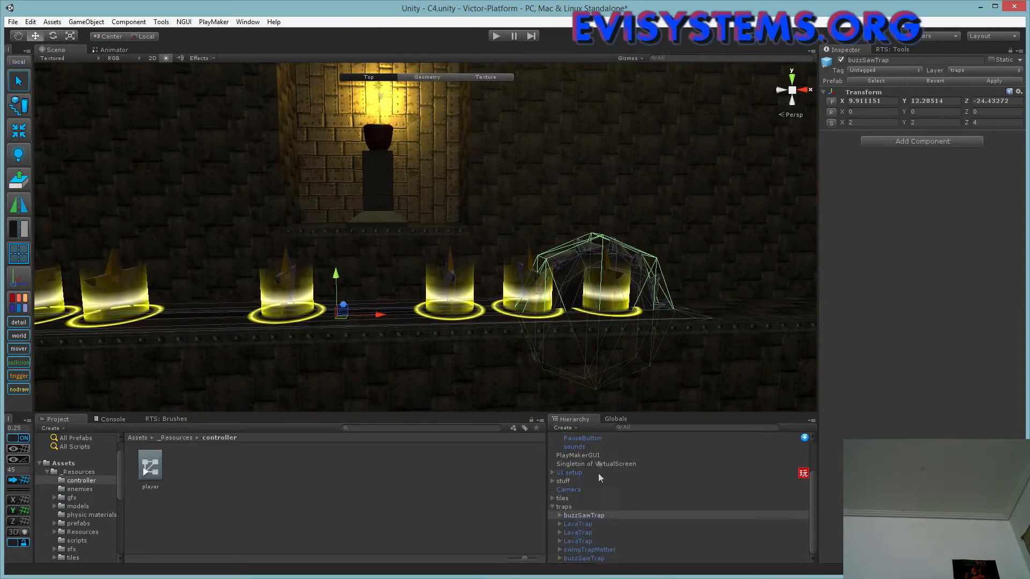
{"action": "left_click", "coordinate": [560, 516]}
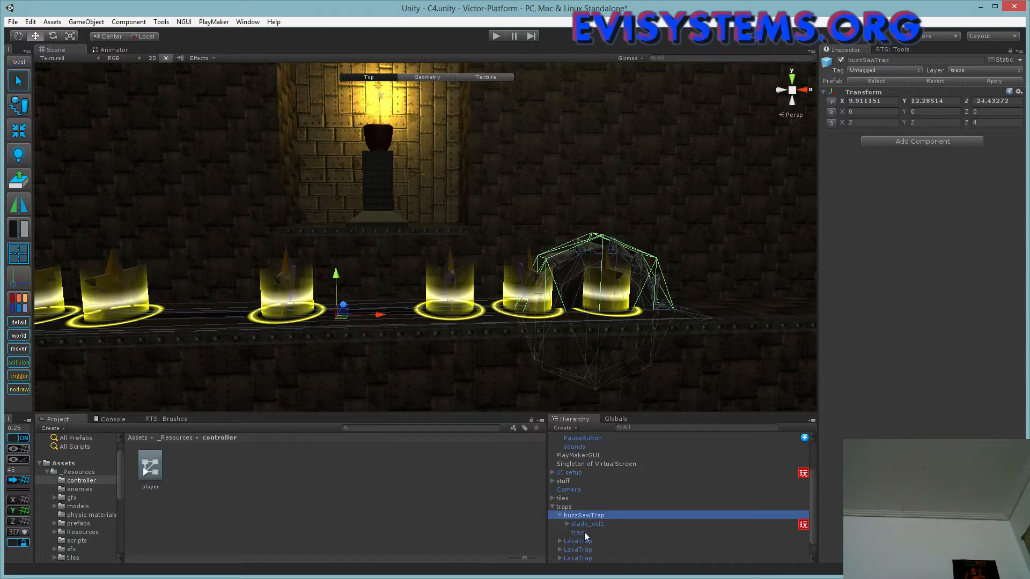
{"action": "left_click", "coordinate": [567, 524]}
{"action": "left_click", "coordinate": [581, 525]}
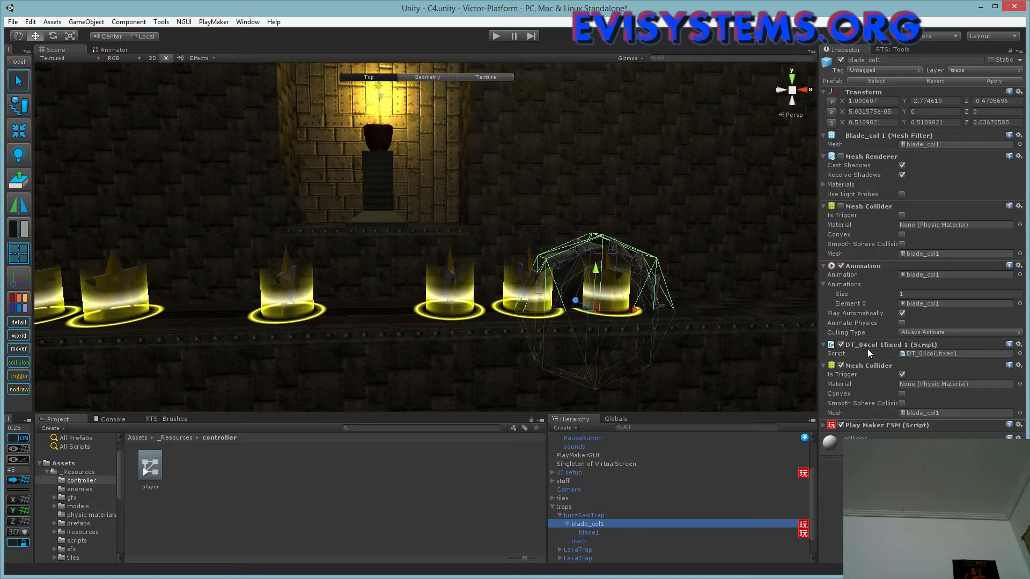
- Open blade_col1's DT_04col1fixed1 script in MonoDevelop, examine its animation looping and playback lines, and close it
{"action": "left_click", "coordinate": [850, 346]}
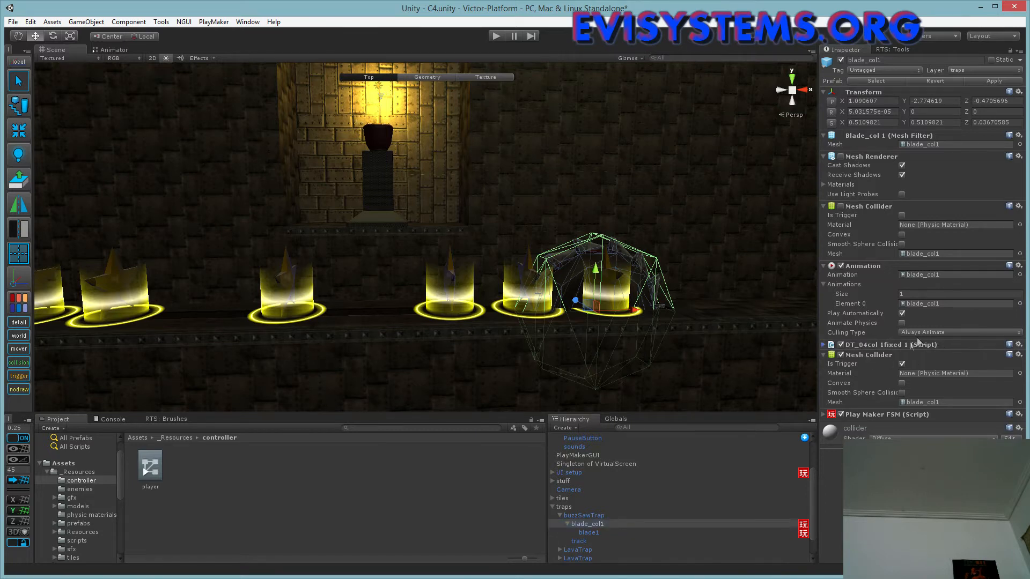
{"action": "left_click", "coordinate": [864, 346]}
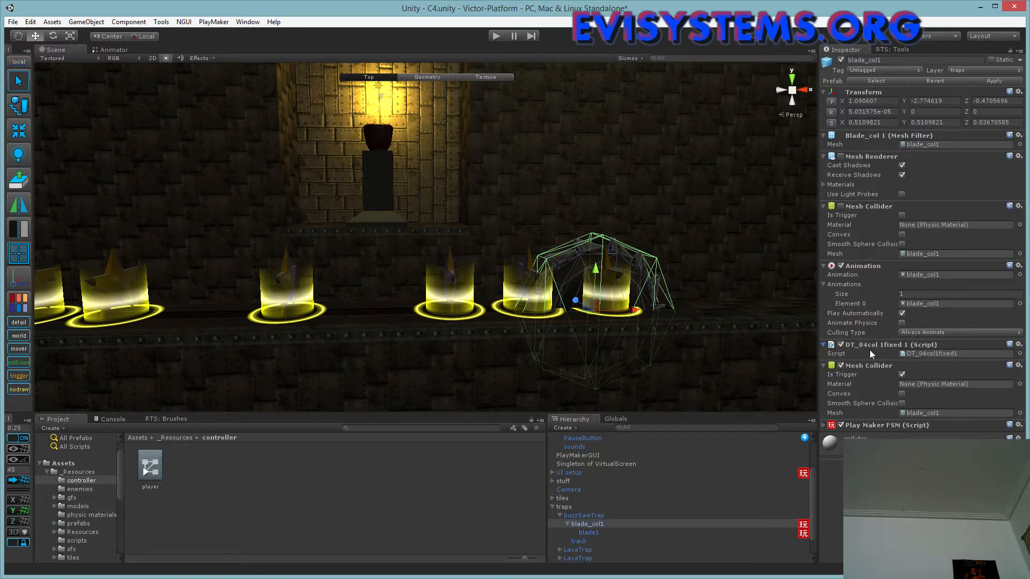
{"action": "left_click", "coordinate": [912, 353]}
{"action": "left_click", "coordinate": [237, 475]}
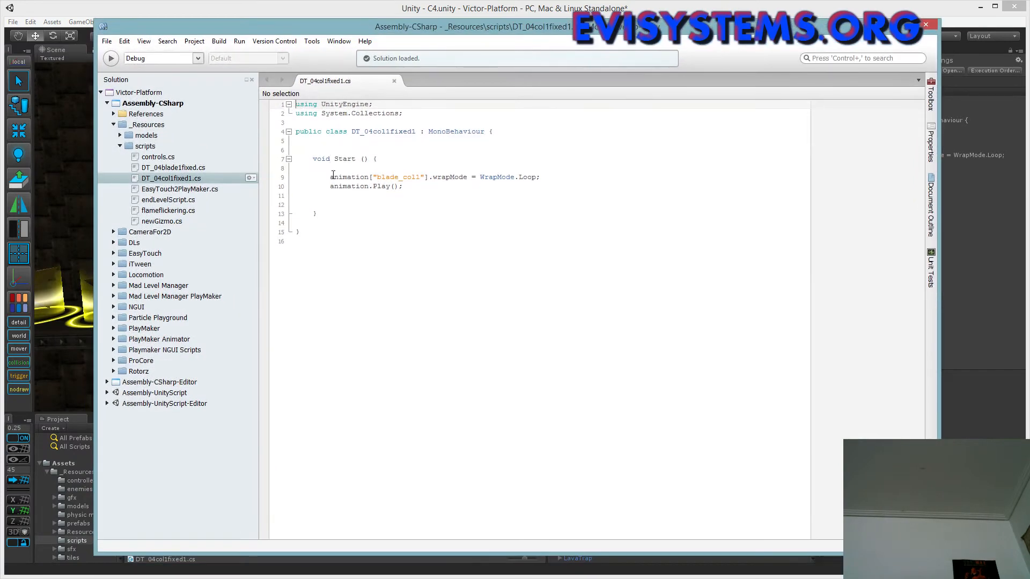
{"action": "left_click_drag", "start_coordinate": [419, 177], "coordinate": [378, 178]}
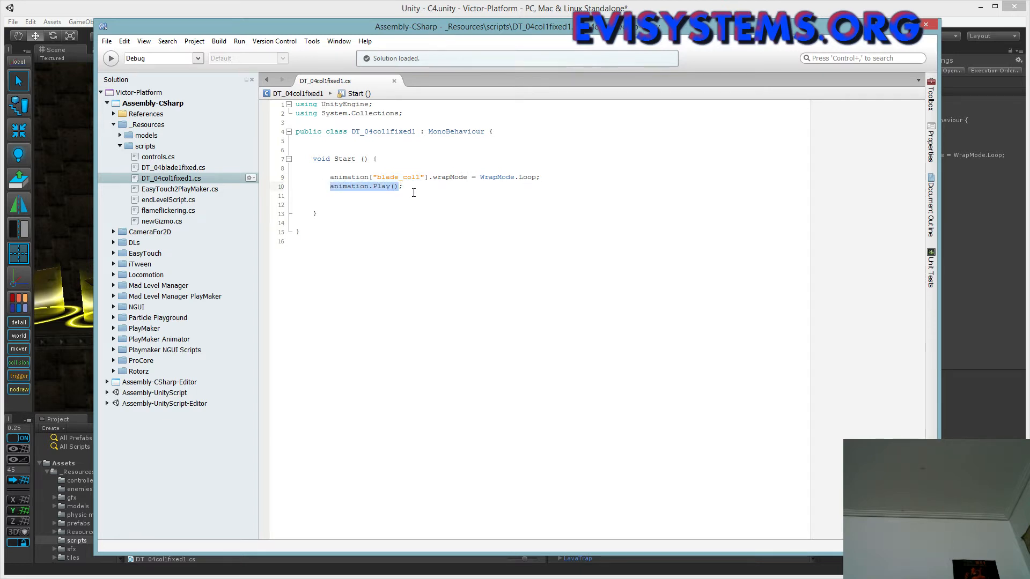
{"action": "left_click", "coordinate": [394, 81]}
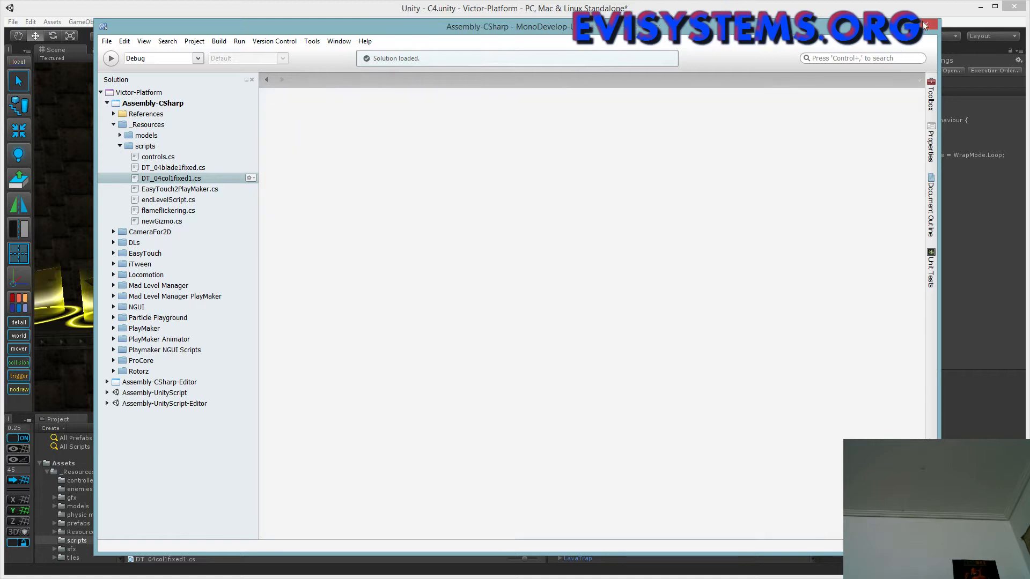
{"action": "left_click", "coordinate": [591, 360]}
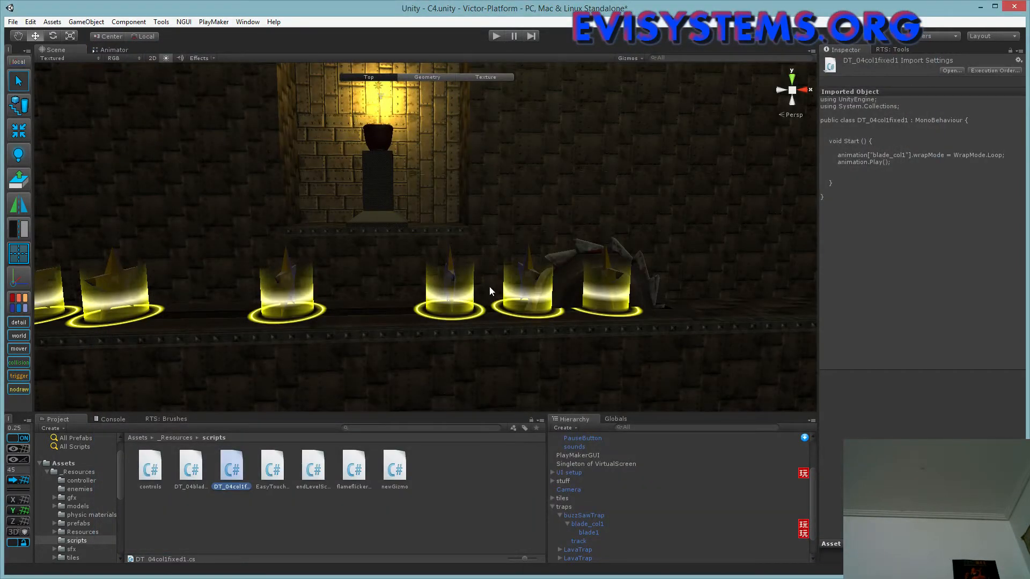
- Return to the player object and locate its Animator's skeleton_baseAvatar asset in the project files
{"action": "right_click_drag", "start_coordinate": [478, 286], "coordinate": [402, 243]}
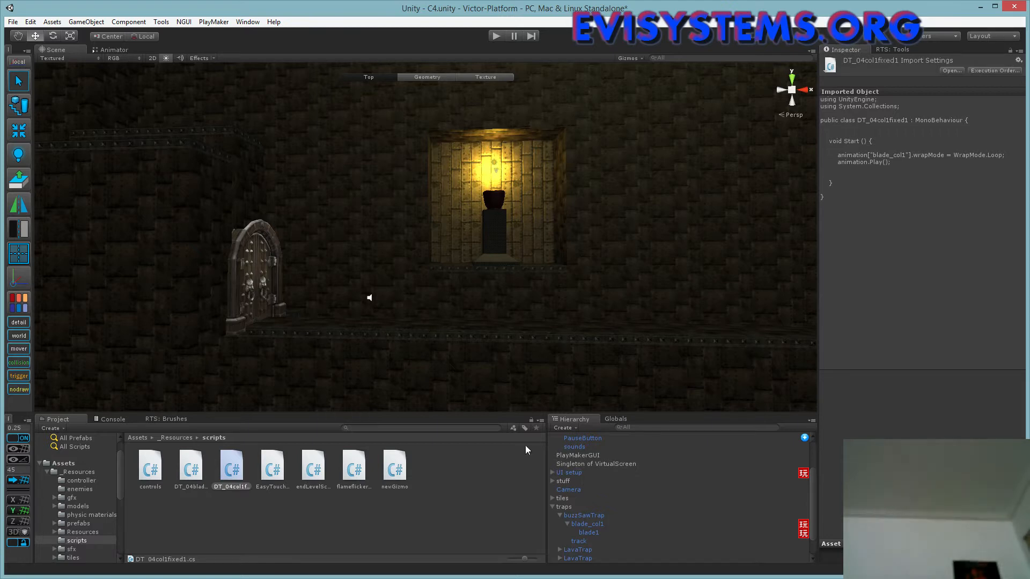
{"action": "scroll", "coordinate": [596, 461], "scroll_direction": "up", "scroll_amount": 2}
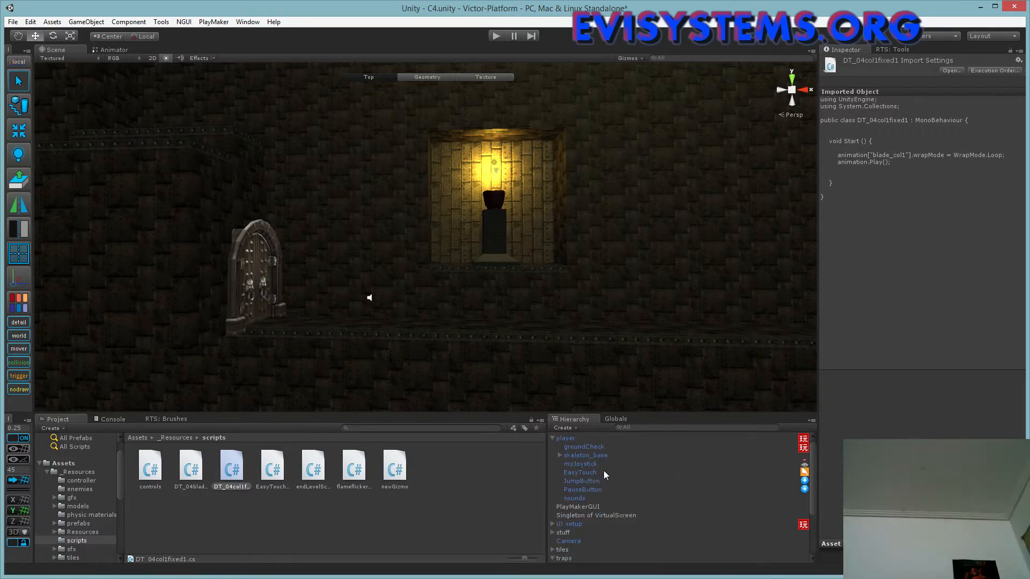
{"action": "left_click", "coordinate": [567, 438]}
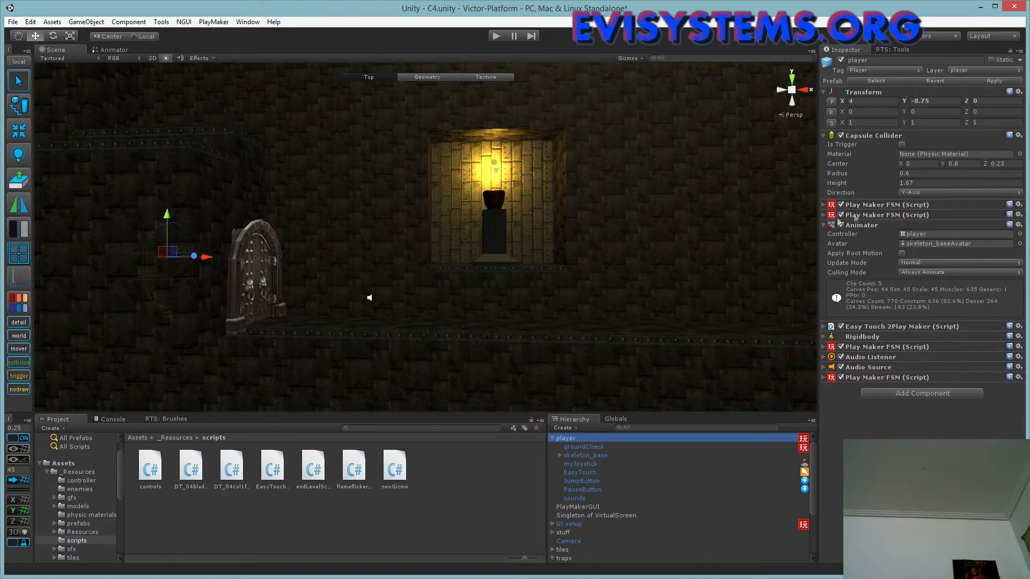
{"action": "left_click", "coordinate": [932, 244]}
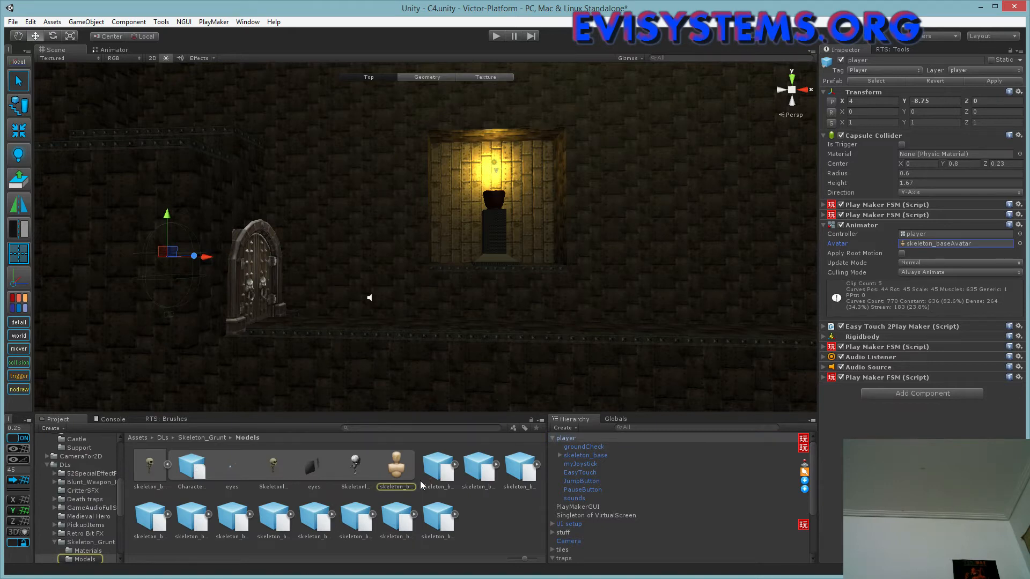
- Expand the skeleton's run model in the Skeleton_Grunt Models folder and preview its run animation clip
{"action": "scroll", "coordinate": [80, 494], "scroll_direction": "down", "scroll_amount": 3}
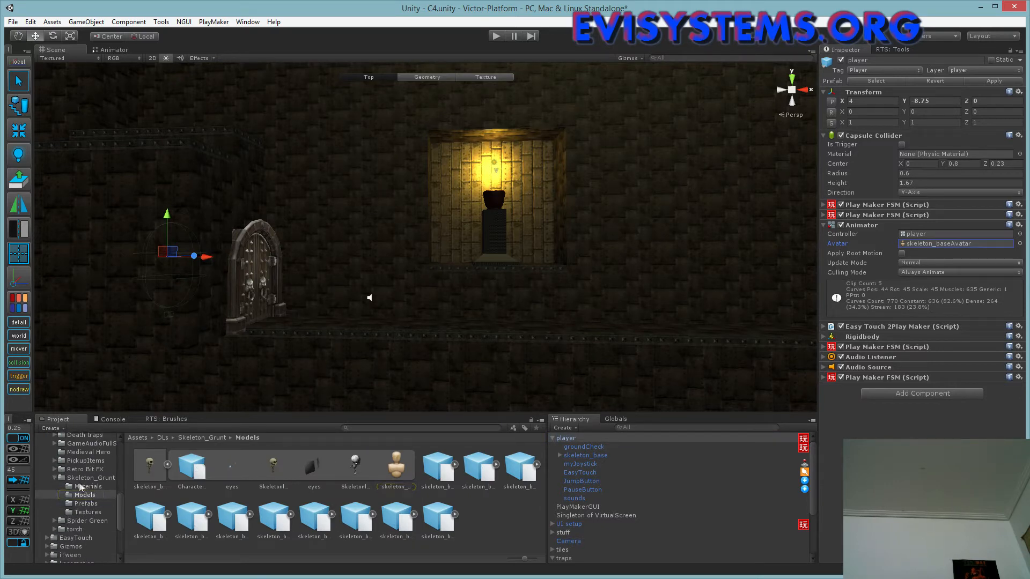
{"action": "left_click", "coordinate": [416, 517]}
{"action": "left_click", "coordinate": [478, 518]}
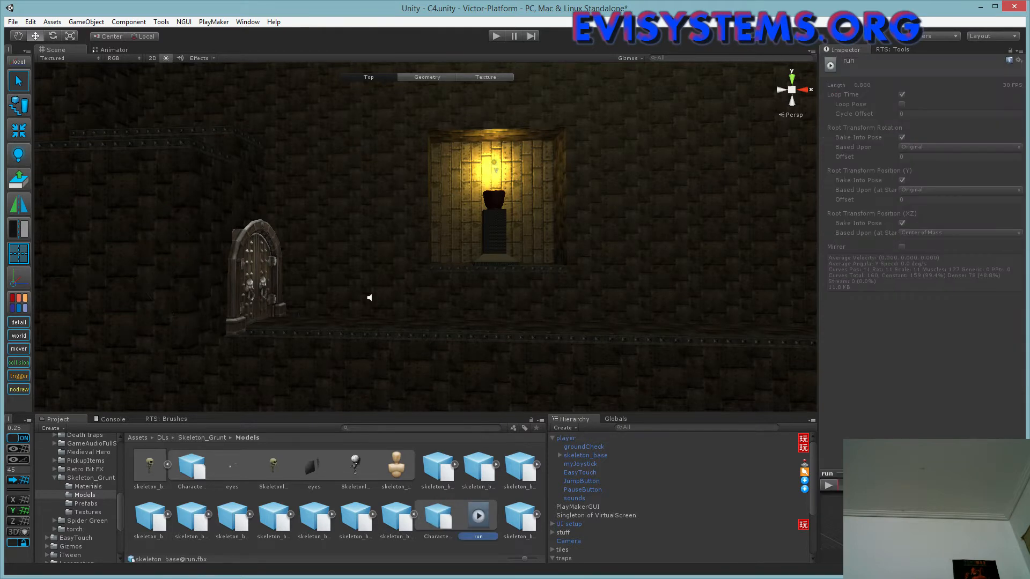
{"action": "left_click", "coordinate": [829, 485]}
- Preview the damage_left animation clip from its skeleton model and collapse the expanded animation models
{"action": "left_click", "coordinate": [495, 465]}
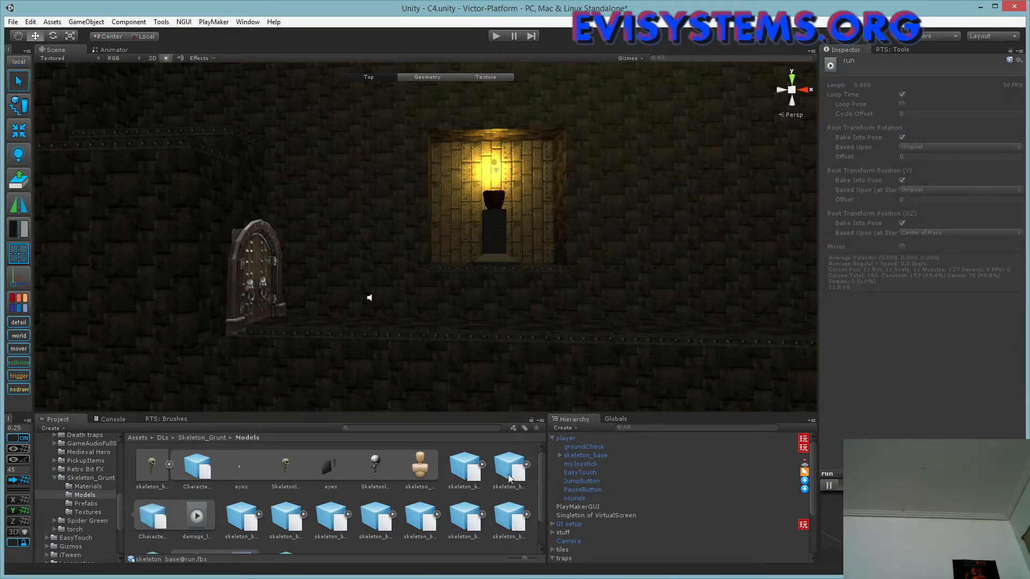
{"action": "left_click", "coordinate": [196, 516]}
{"action": "left_click", "coordinate": [829, 485]}
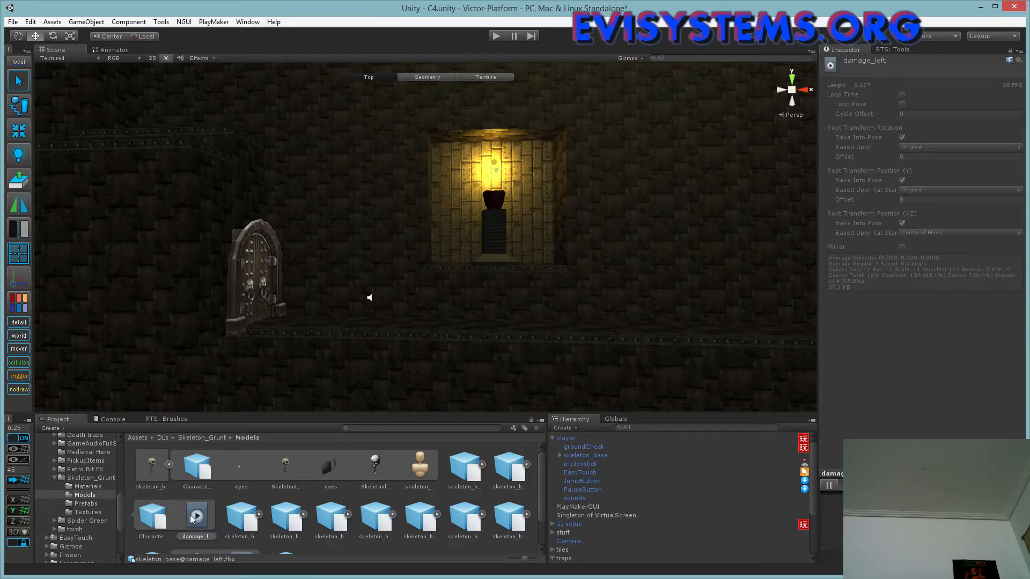
{"action": "left_click", "coordinate": [527, 464]}
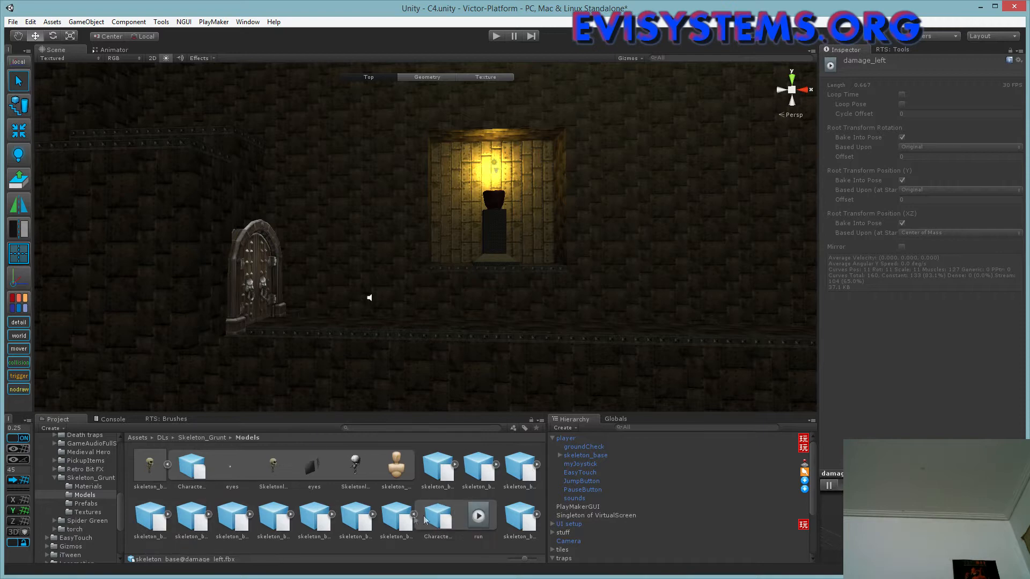
{"action": "left_click", "coordinate": [414, 515]}
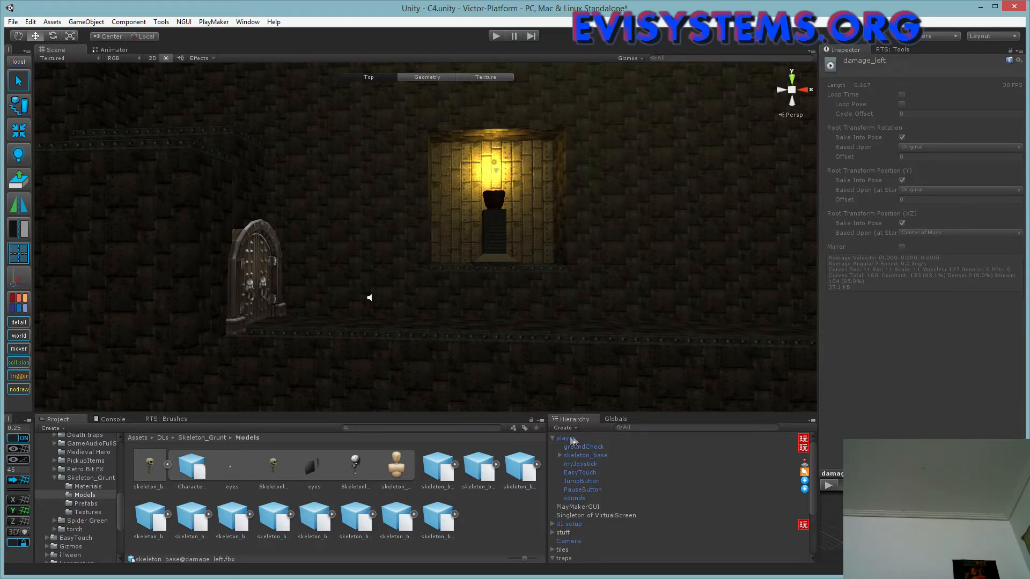
- Collapse the skeleton_base model asset, inspect the player's skeleton_base child object, and return to the player object
{"action": "left_click", "coordinate": [566, 439]}
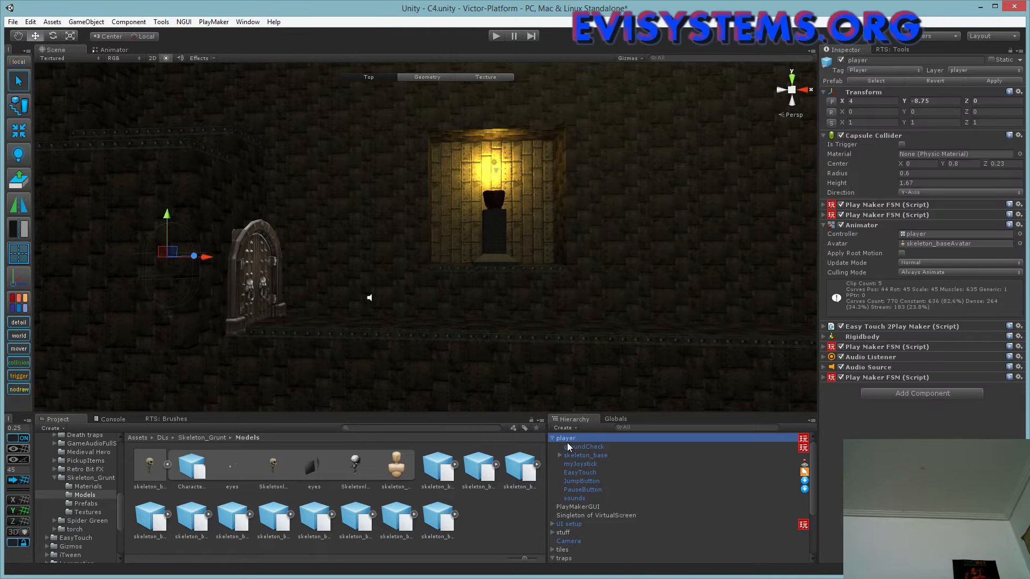
{"action": "left_click", "coordinate": [167, 464]}
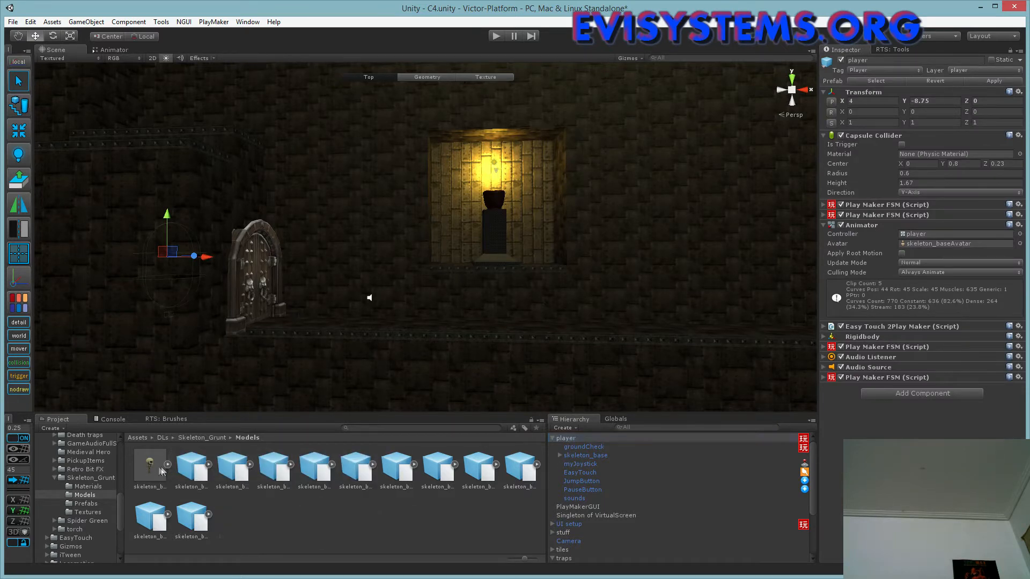
{"action": "left_click", "coordinate": [593, 455]}
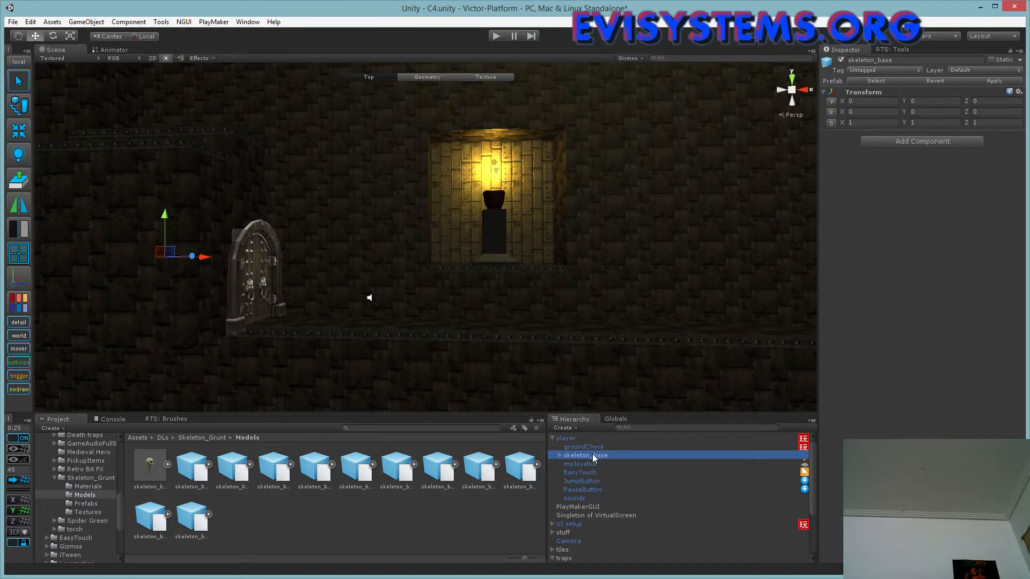
{"action": "left_click", "coordinate": [575, 439]}
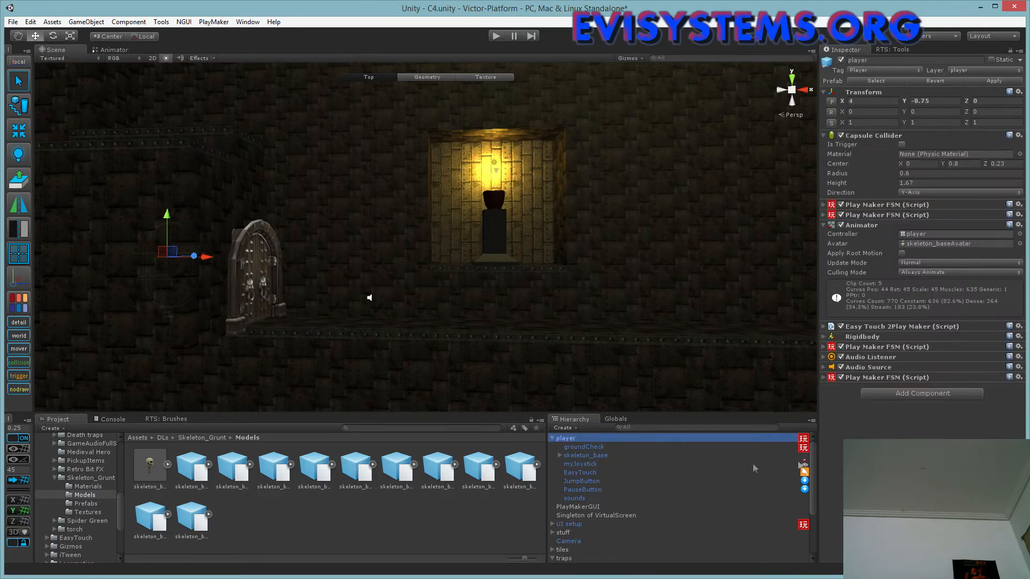
- Search the player's addable components for "animator", leave the search, and return to its existing Animator component
{"action": "left_click", "coordinate": [914, 395]}
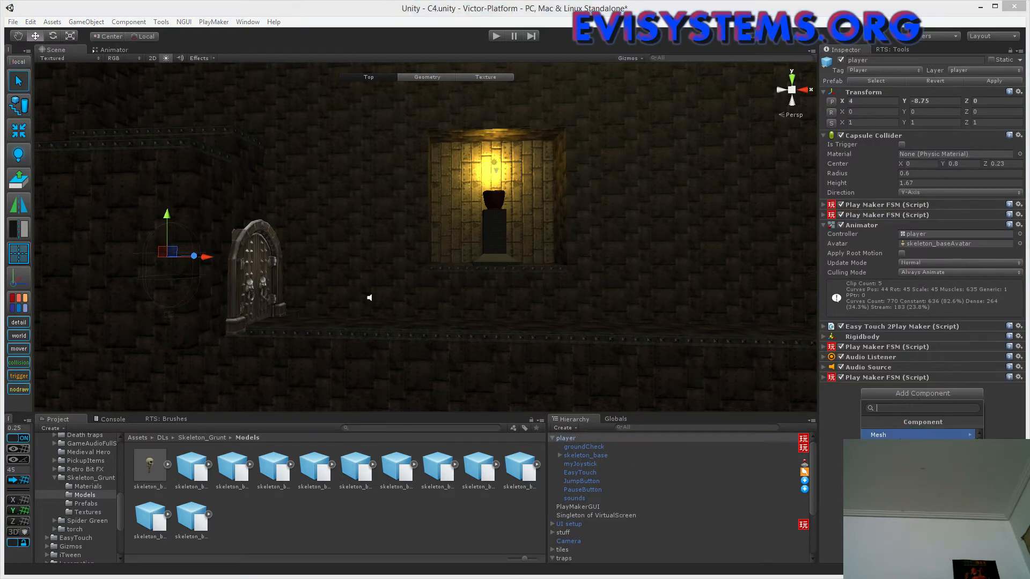
{"action": "type", "text": "ani"}
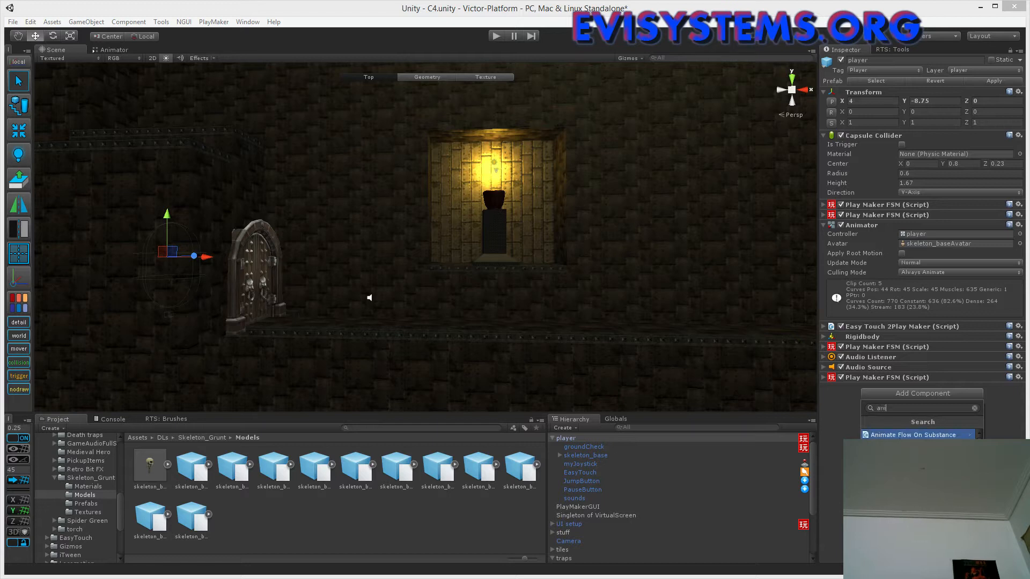
{"action": "type", "text": "mator"}
{"action": "left_click", "coordinate": [975, 408]}
{"action": "left_click", "coordinate": [888, 237]}
{"action": "left_click", "coordinate": [886, 226]}
{"action": "left_click", "coordinate": [865, 226]}
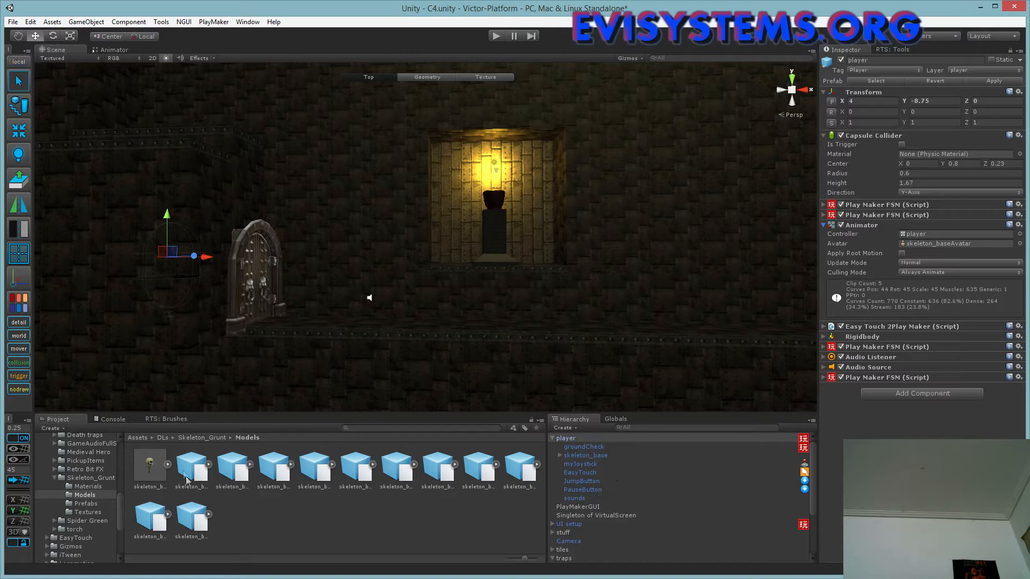
- Expand the skeleton_base model asset, inspect its skeleton_baseAvatar, reselect the player object, and collapse the asset
{"action": "left_click", "coordinate": [168, 465]}
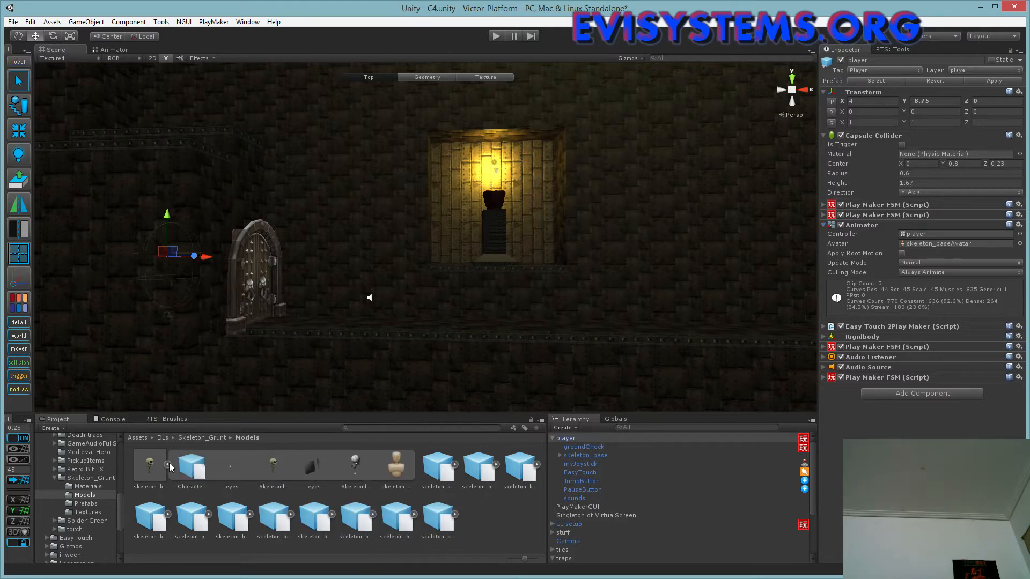
{"action": "left_click", "coordinate": [395, 466]}
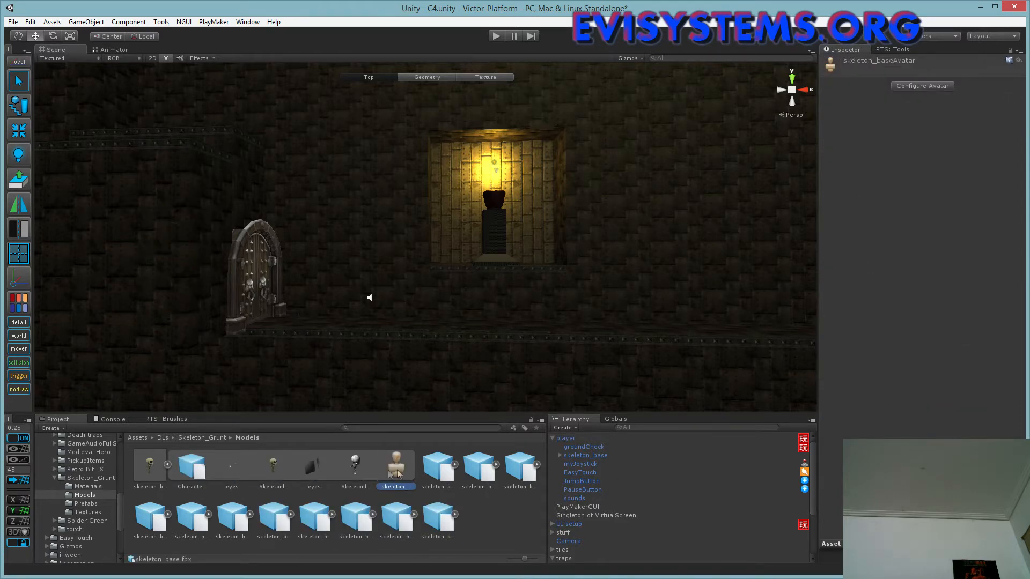
{"action": "left_click", "coordinate": [579, 441]}
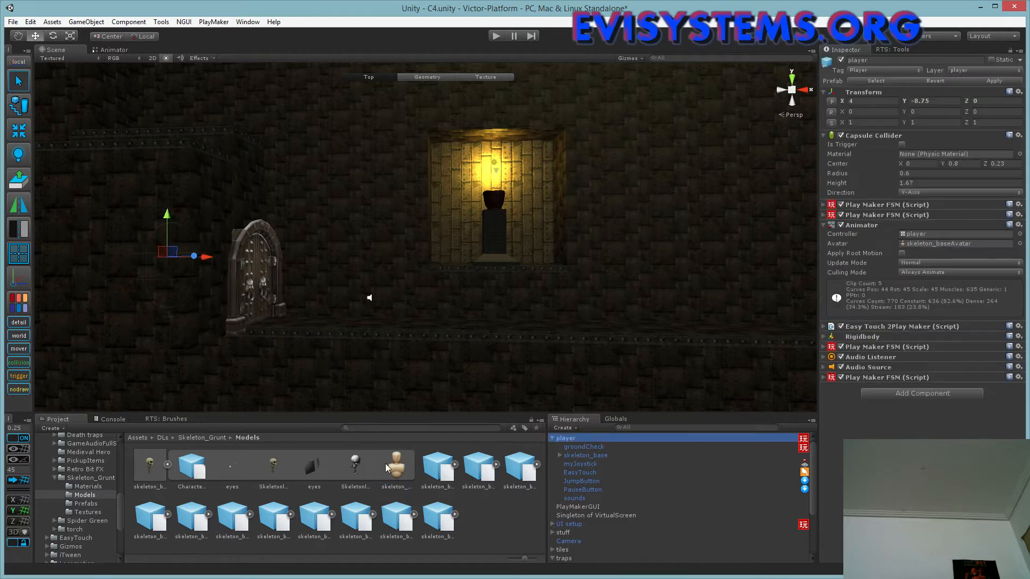
{"action": "left_click", "coordinate": [168, 464]}
- Examine the children of the player's skeleton_base object, collapse it, and return to the player object
{"action": "left_click", "coordinate": [573, 456]}
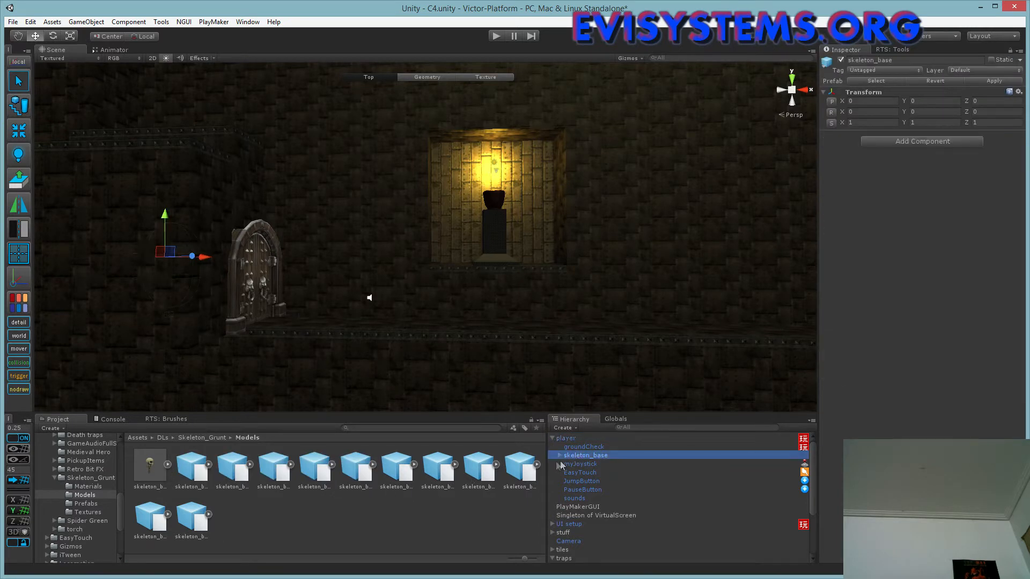
{"action": "left_click", "coordinate": [558, 457]}
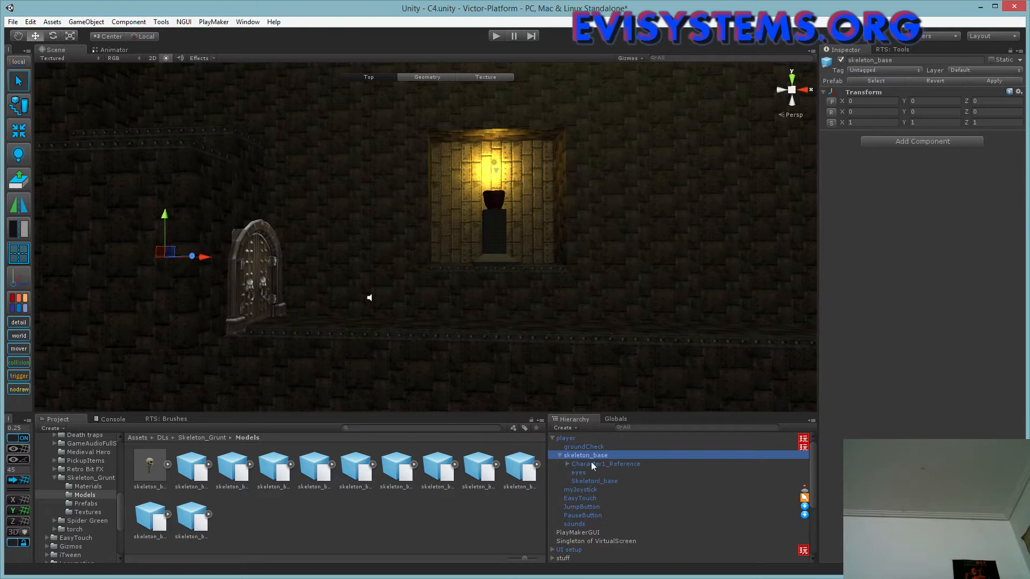
{"action": "left_click", "coordinate": [560, 456]}
{"action": "left_click", "coordinate": [566, 439]}
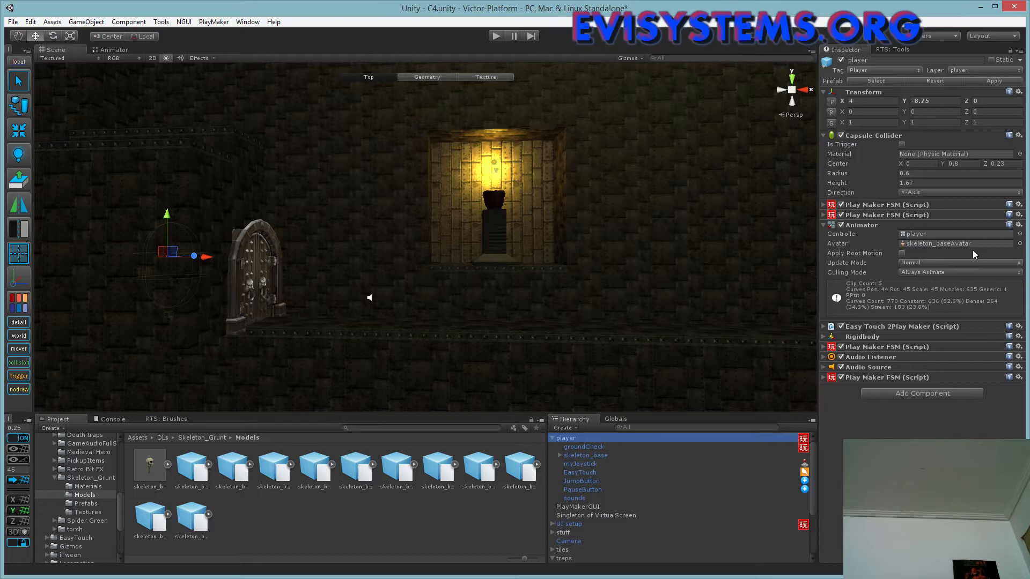
- Locate the Animator's player controller asset and view the Animator Controller option for creating assets in its folder
{"action": "left_click", "coordinate": [919, 235]}
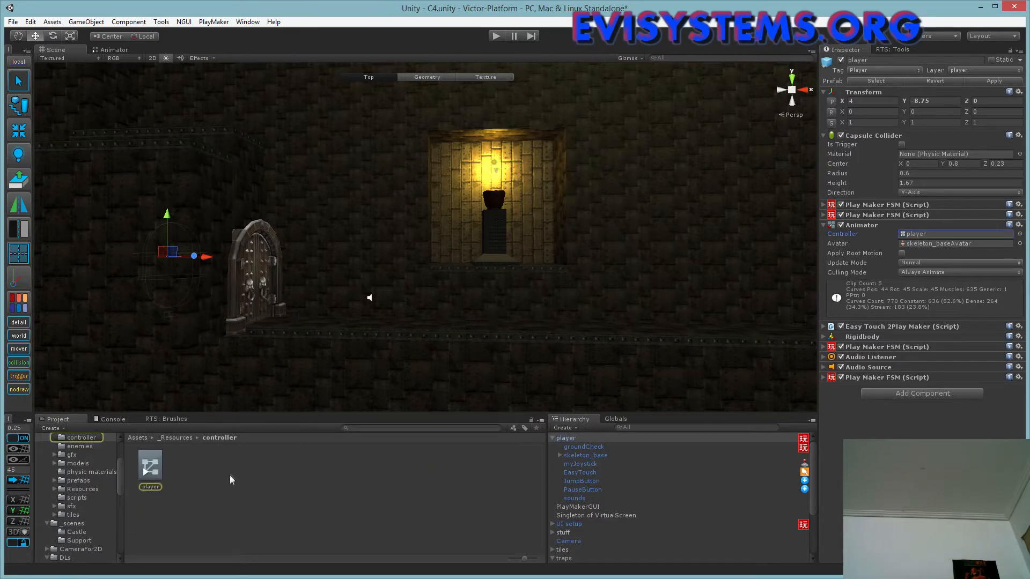
{"action": "right_click", "coordinate": [198, 477]}
{"action": "mouse_move", "coordinate": [305, 295]}
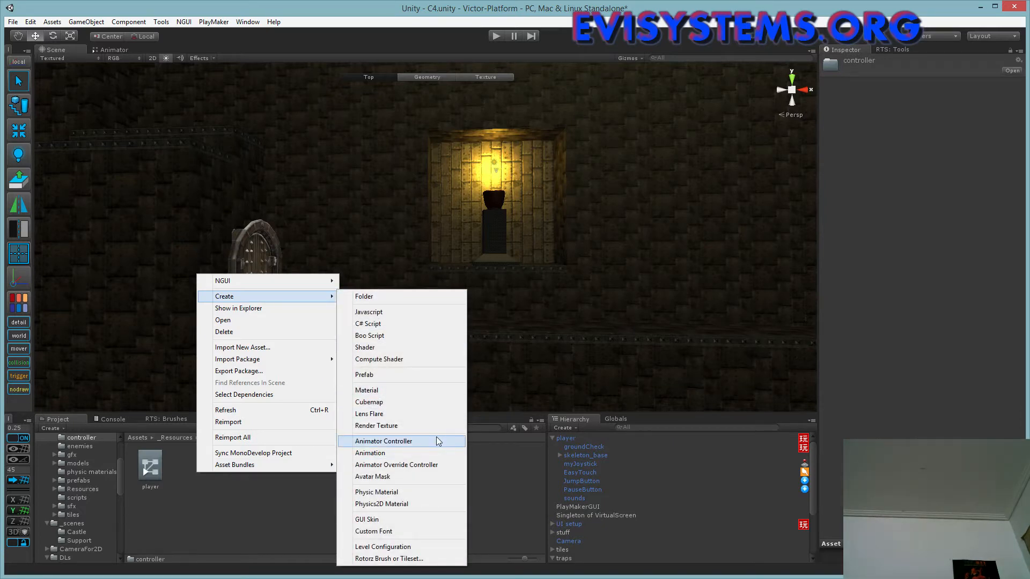
{"action": "left_click", "coordinate": [262, 514]}
{"action": "left_click", "coordinate": [146, 466]}
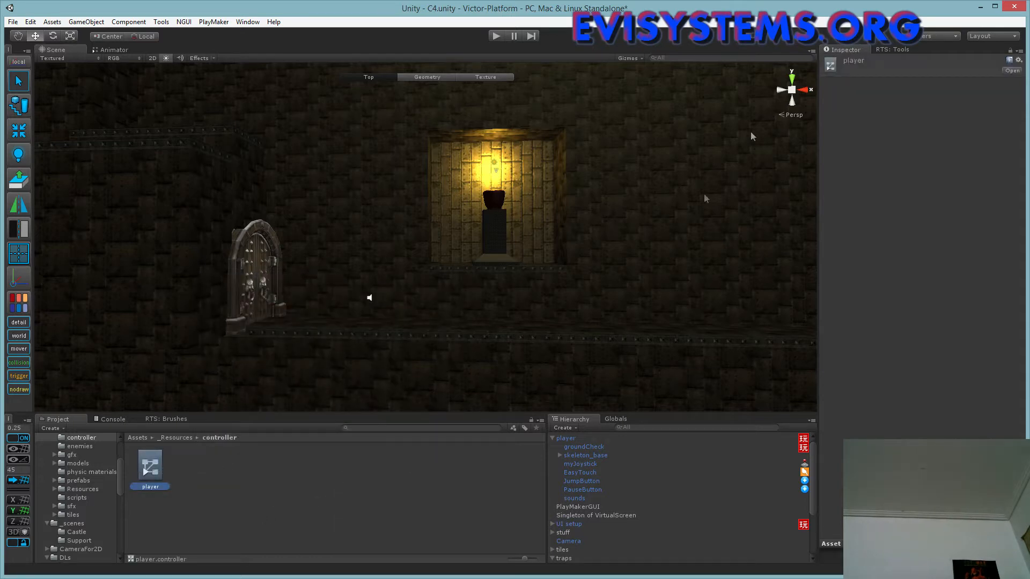
- Locate the controller asset from the player's Animator component and open its state machine for viewing
{"action": "left_click", "coordinate": [585, 439]}
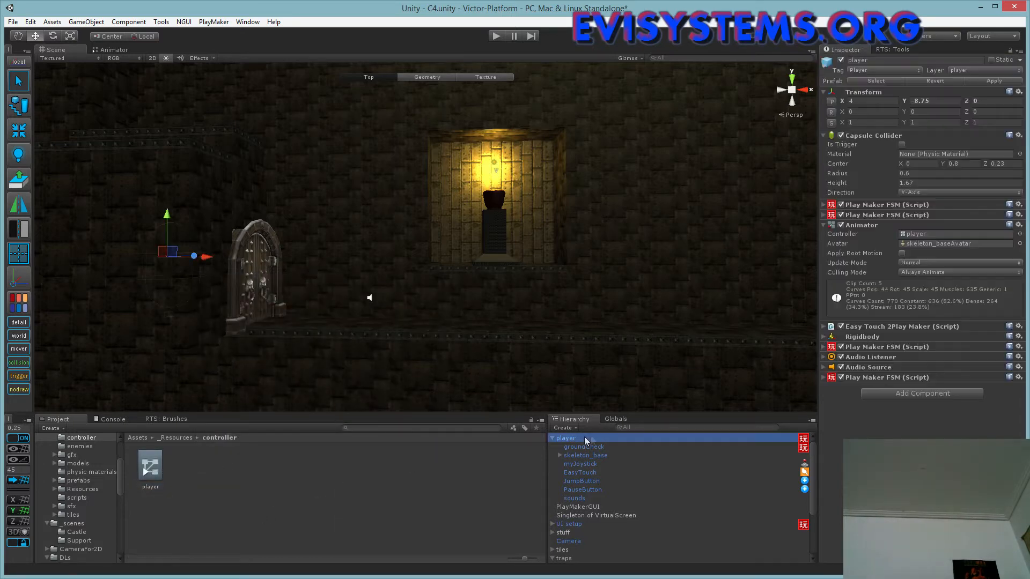
{"action": "left_click", "coordinate": [910, 238]}
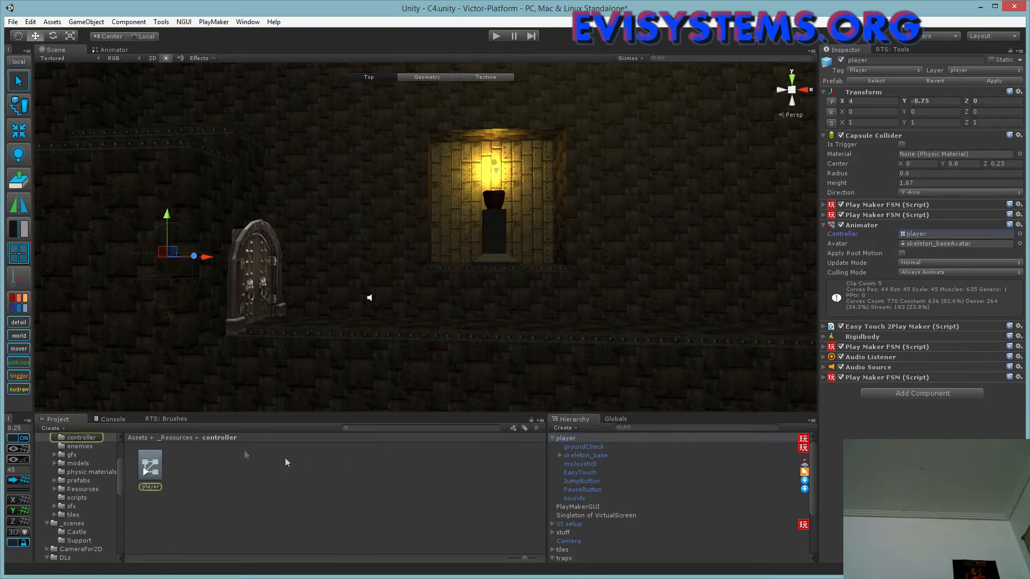
{"action": "double_click", "coordinate": [151, 466]}
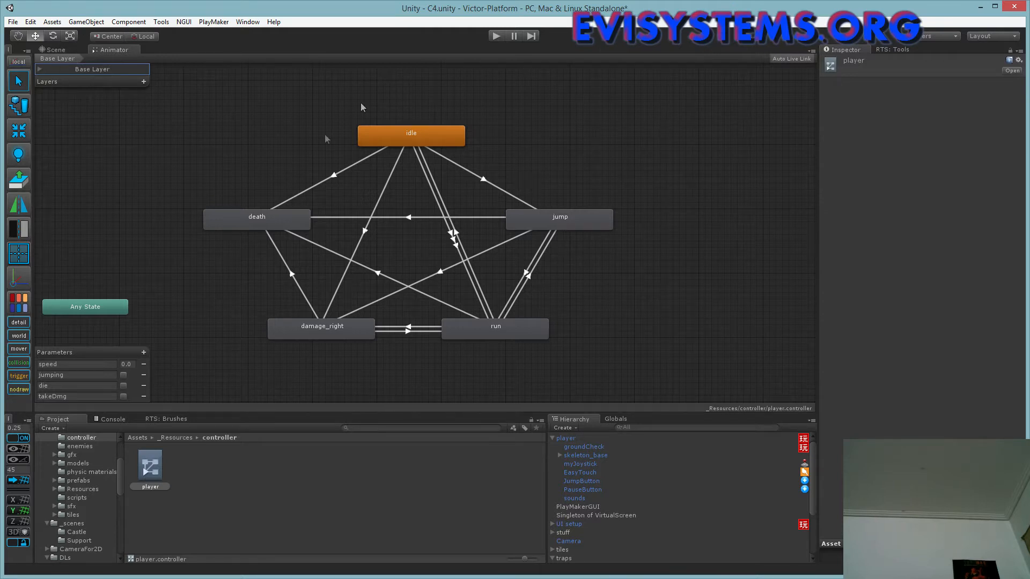
{"action": "middle_click_drag", "start_coordinate": [485, 233], "coordinate": [531, 223]}
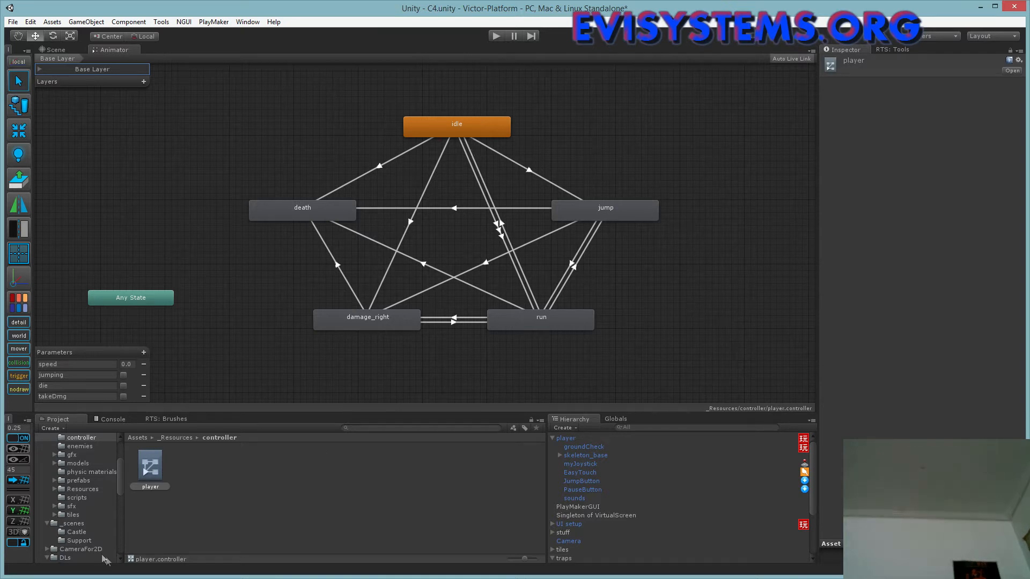
- Return to the Skeleton_Grunt Models folder and preview the damage_right animation clip
{"action": "scroll", "coordinate": [86, 545], "scroll_direction": "down", "scroll_amount": 5}
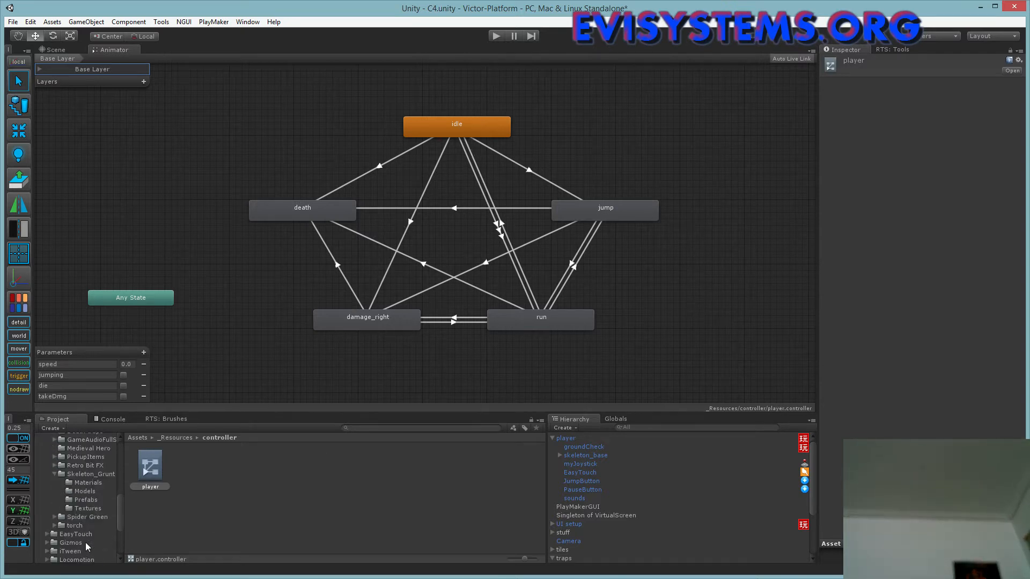
{"action": "left_click", "coordinate": [83, 490]}
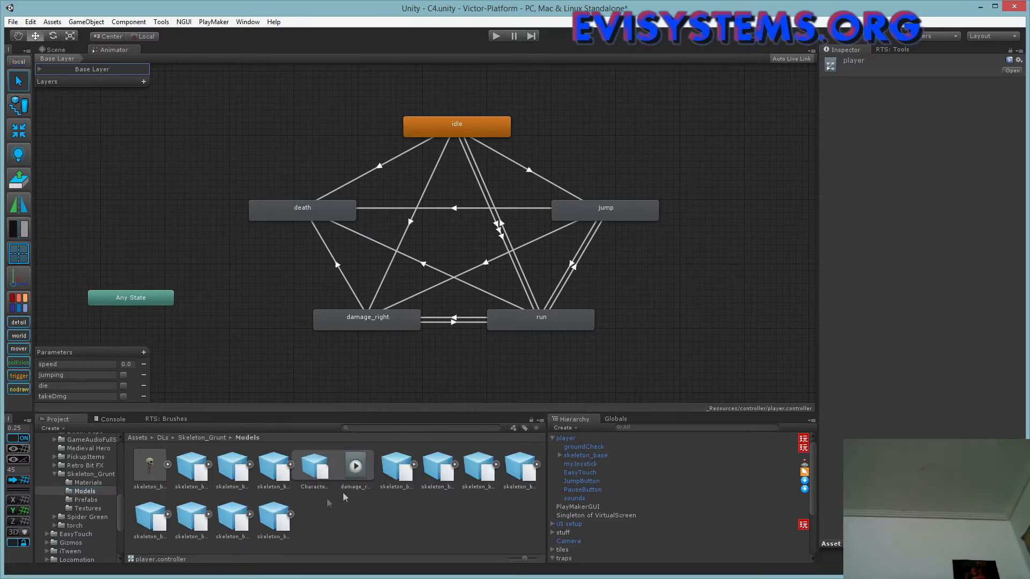
{"action": "left_click", "coordinate": [355, 475]}
{"action": "left_click", "coordinate": [830, 486]}
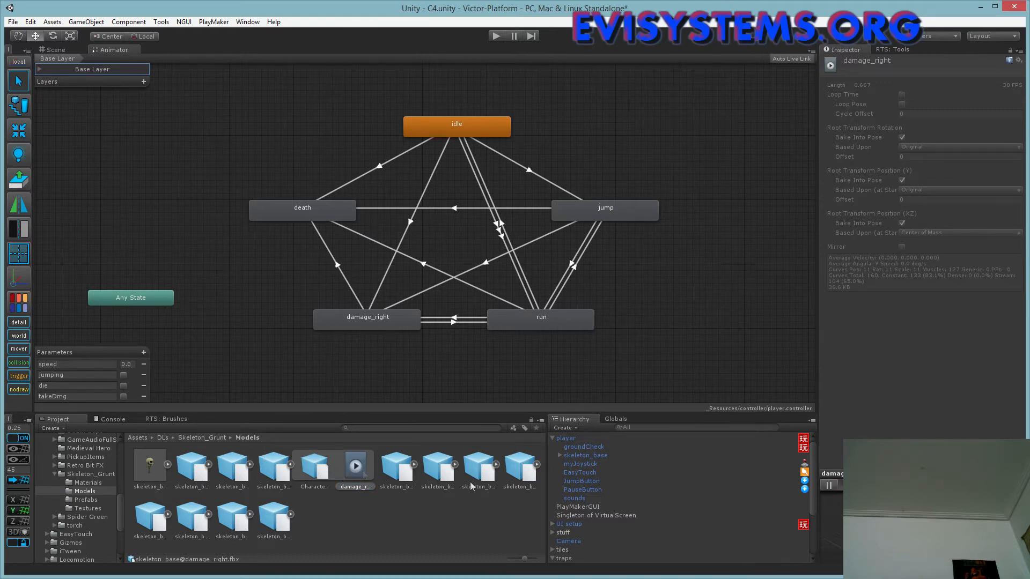
- Add the damage_right clip to the player state machine as a new state and place it beside the idle state
{"action": "left_click", "coordinate": [359, 467]}
{"action": "left_click_drag", "start_coordinate": [358, 467], "coordinate": [661, 289]}
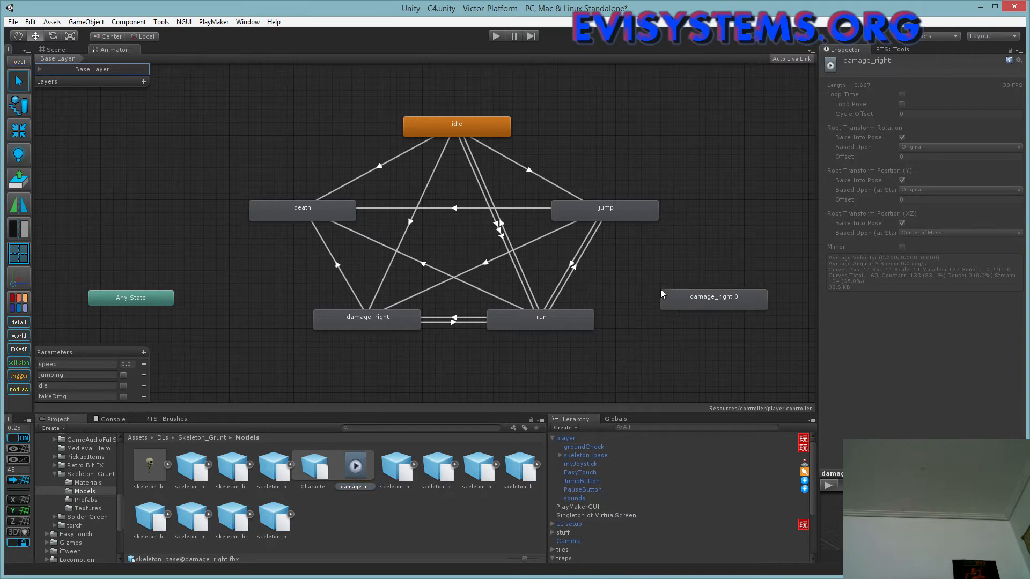
{"action": "left_click", "coordinate": [291, 465]}
{"action": "scroll", "coordinate": [80, 461], "scroll_direction": "up", "scroll_amount": 10}
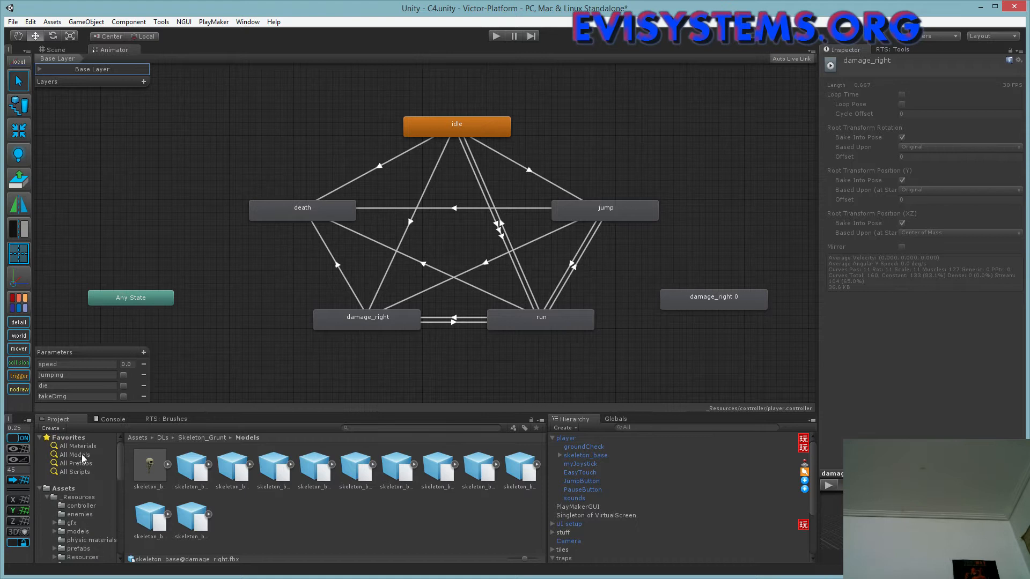
{"action": "left_click", "coordinate": [80, 488]}
{"action": "middle_click_drag", "start_coordinate": [683, 294], "coordinate": [621, 316]}
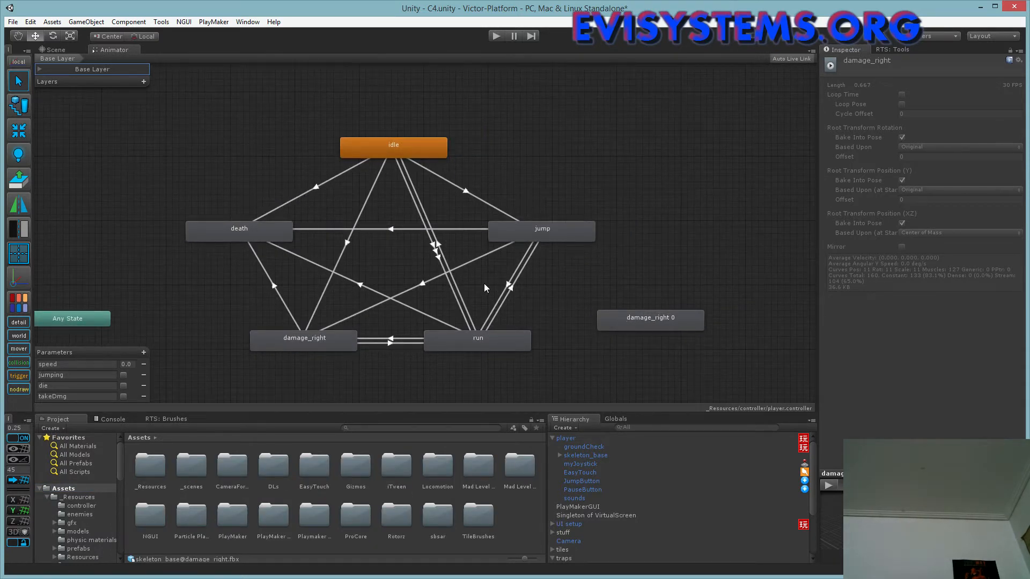
{"action": "left_click_drag", "start_coordinate": [604, 323], "coordinate": [545, 153]}
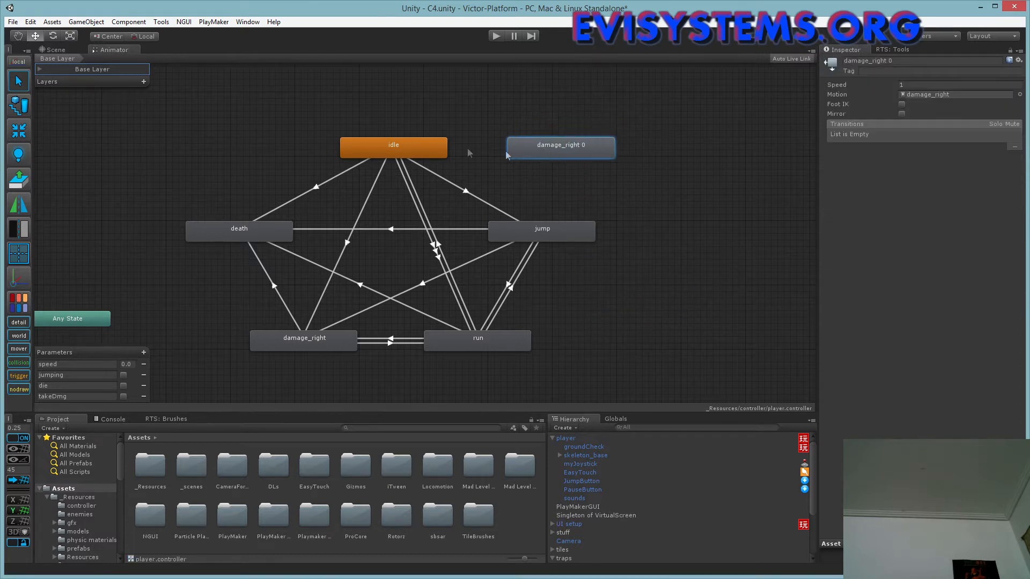
- Make a transition from the idle state to the damage_right 0 state and open the transition's settings
{"action": "left_click", "coordinate": [398, 142]}
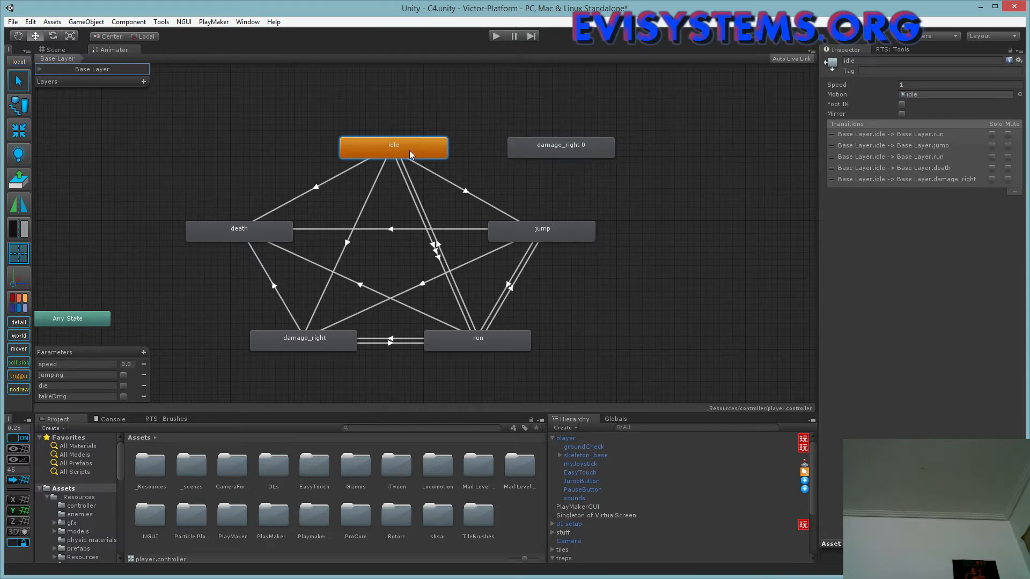
{"action": "right_click", "coordinate": [441, 152]}
{"action": "left_click", "coordinate": [481, 157]}
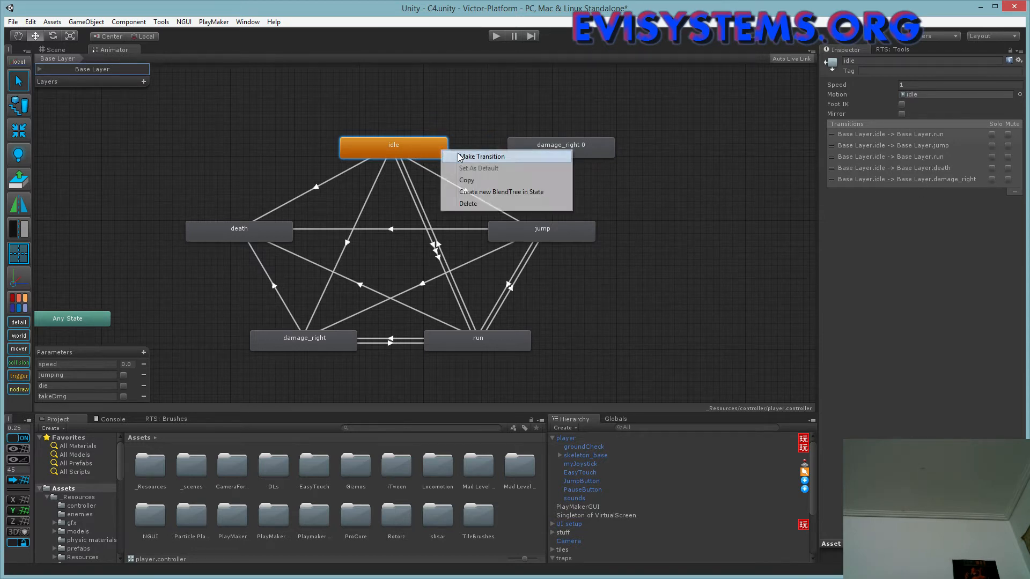
{"action": "left_click", "coordinate": [547, 150]}
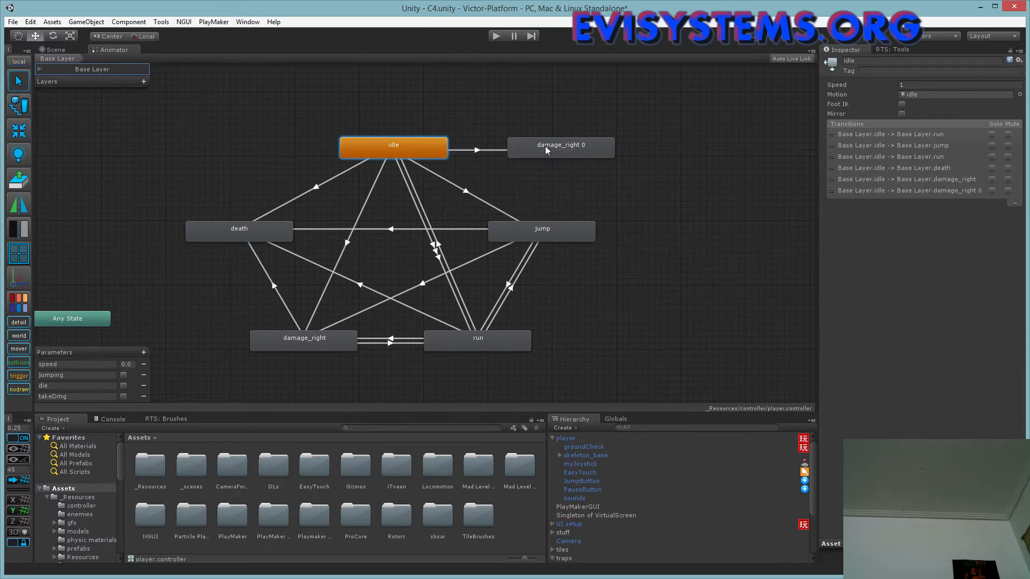
{"action": "left_click", "coordinate": [473, 150]}
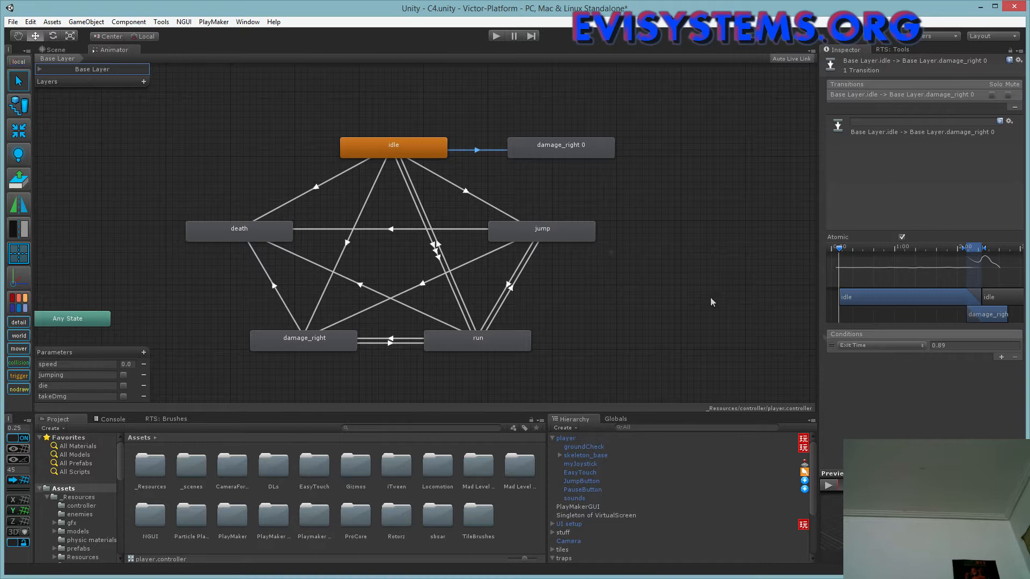
- Toggle the takeDmg parameter on and off while comparing idle's transitions to damage_right and damage_right 0
{"action": "left_click", "coordinate": [427, 146]}
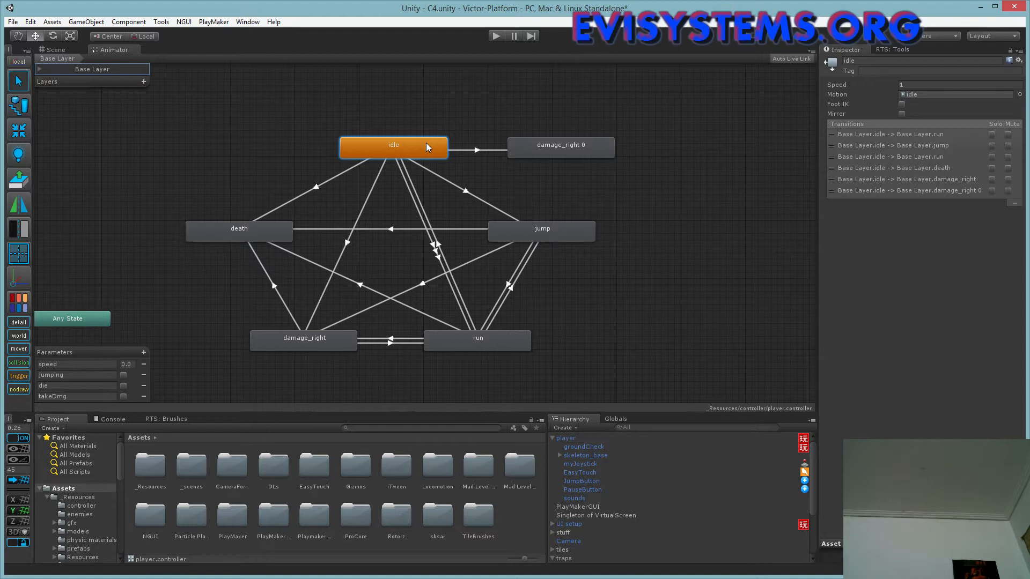
{"action": "left_click", "coordinate": [124, 397]}
{"action": "left_click", "coordinate": [363, 206]}
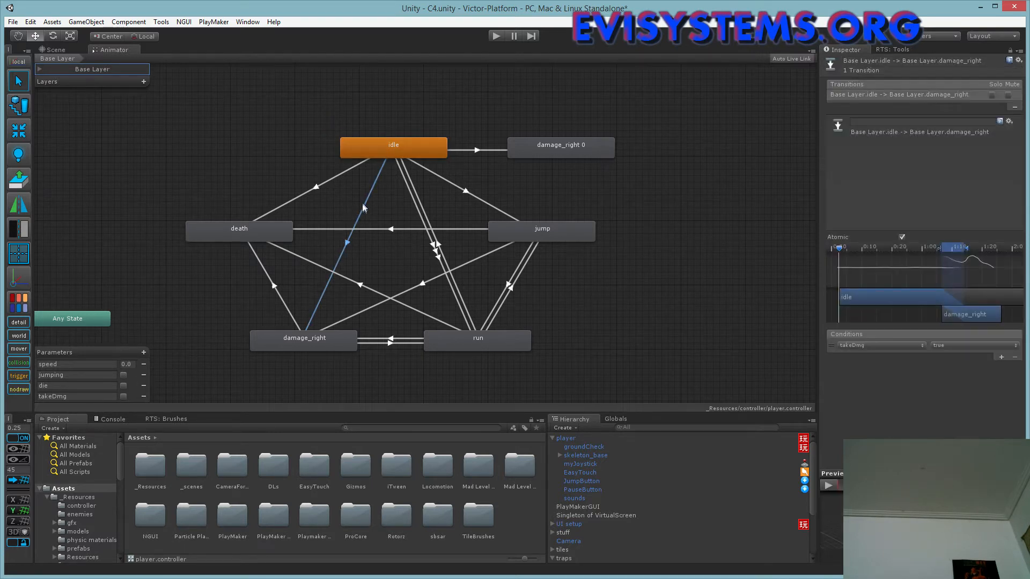
{"action": "left_click", "coordinate": [436, 156]}
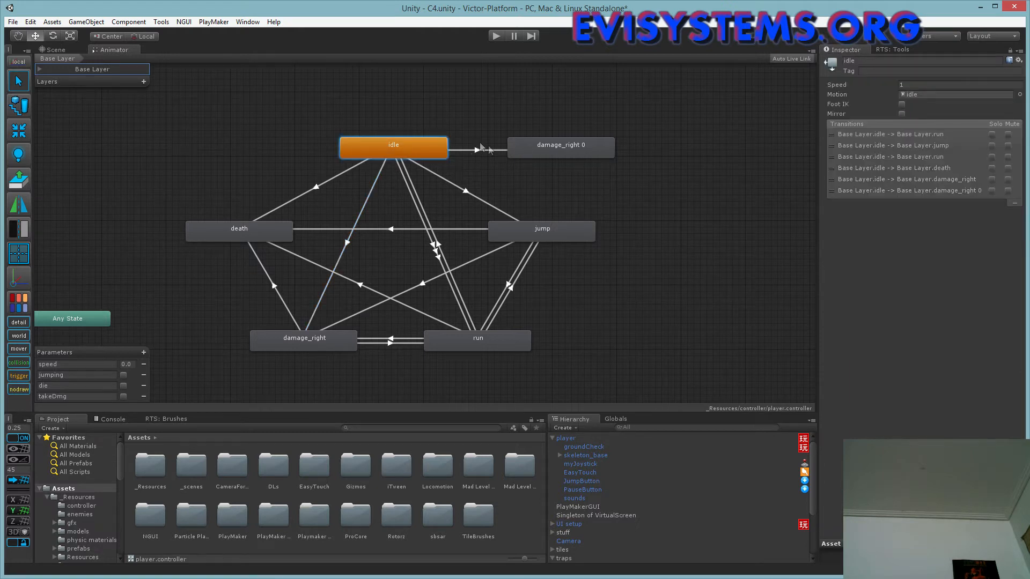
{"action": "left_click", "coordinate": [554, 148]}
{"action": "left_click", "coordinate": [393, 150]}
{"action": "left_click", "coordinate": [123, 396]}
{"action": "left_click", "coordinate": [476, 149]}
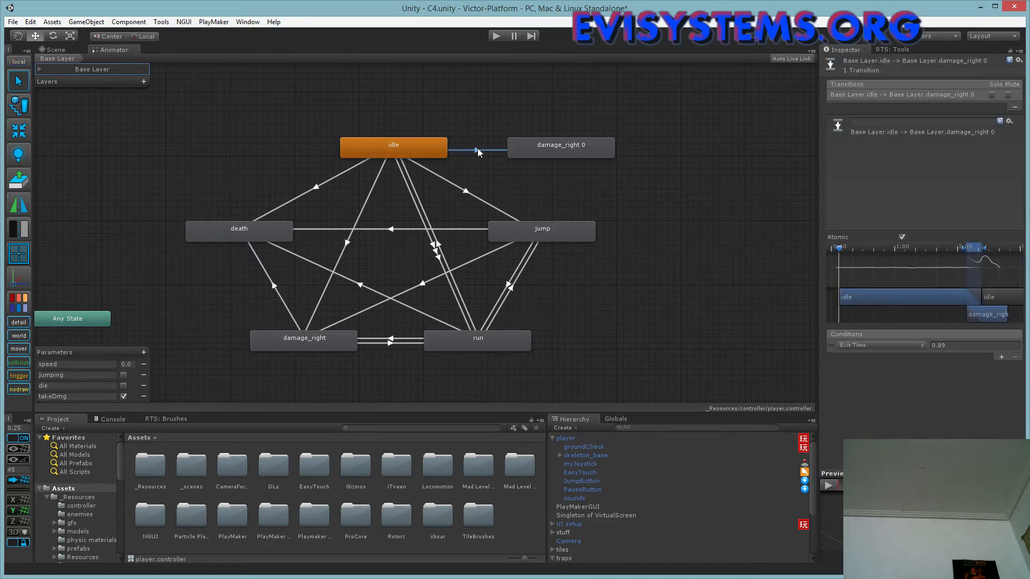
{"action": "left_click", "coordinate": [568, 153]}
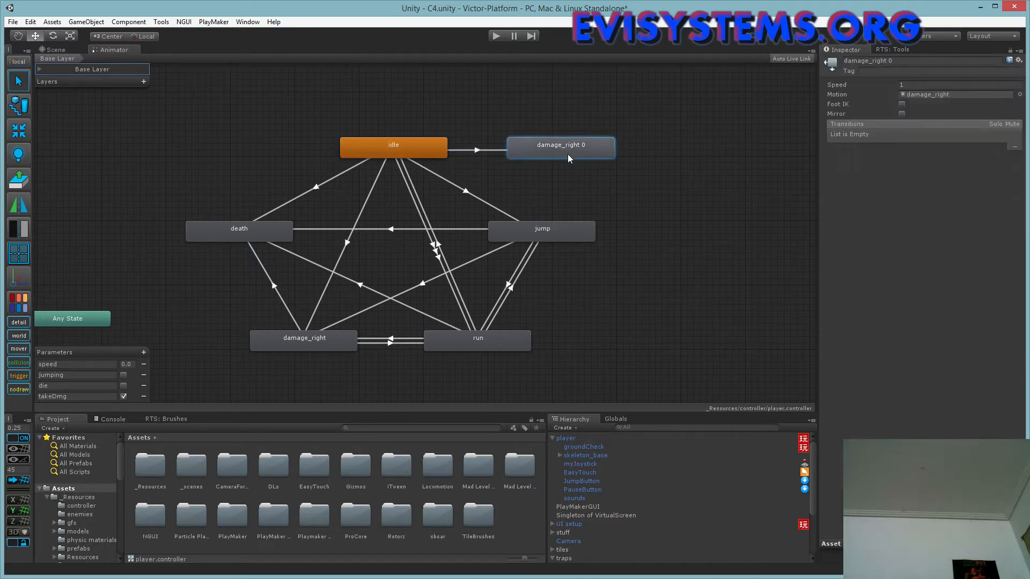
{"action": "left_click", "coordinate": [123, 396]}
- Make a return transition from the damage_right 0 state to the idle state
{"action": "left_click", "coordinate": [407, 152]}
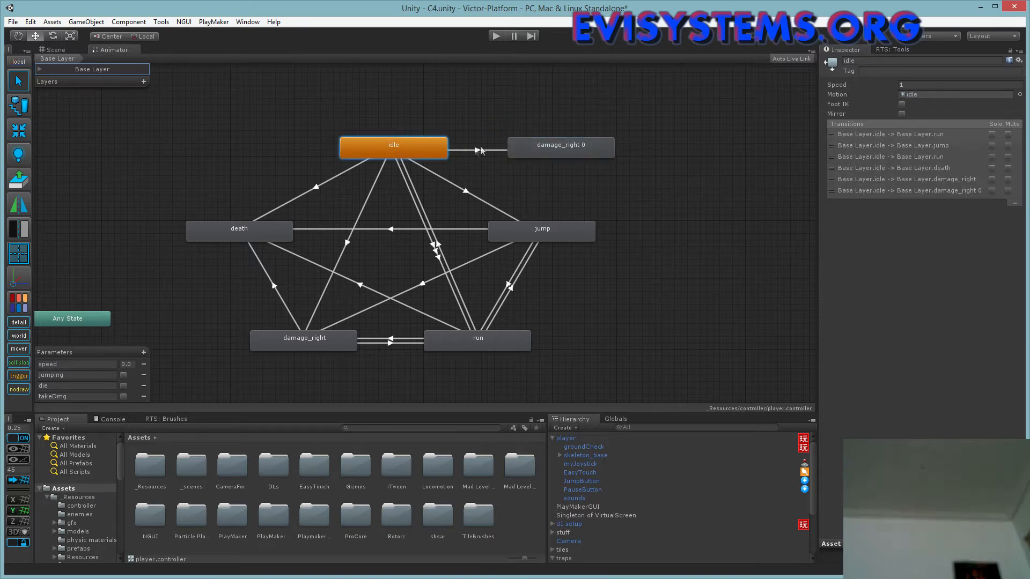
{"action": "right_click", "coordinate": [521, 148]}
{"action": "left_click", "coordinate": [553, 155]}
{"action": "left_click", "coordinate": [436, 149]}
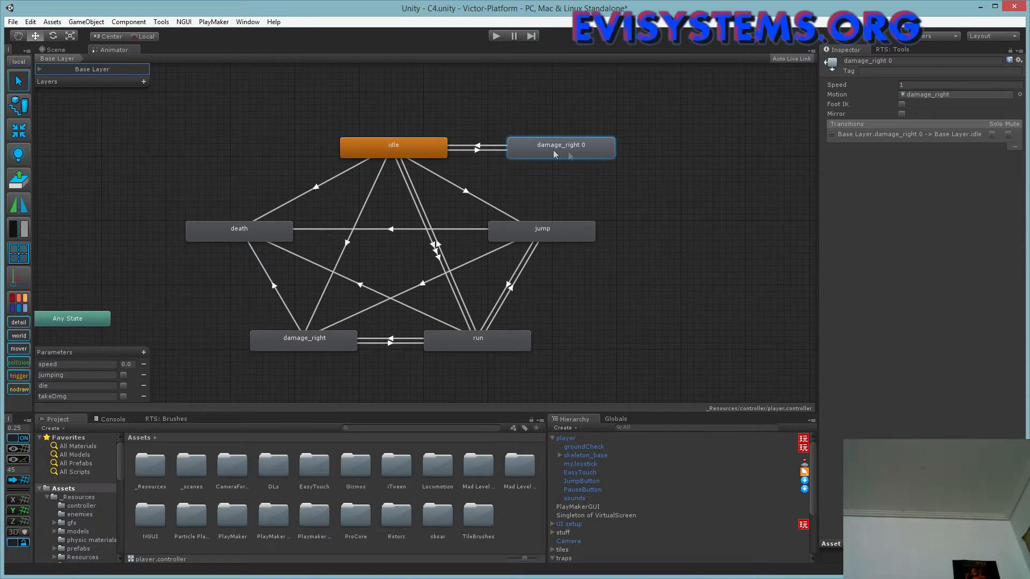
- Try Exit Time values of 100 and 1 as the condition of the idle to damage_right 0 transition
{"action": "left_click", "coordinate": [478, 151]}
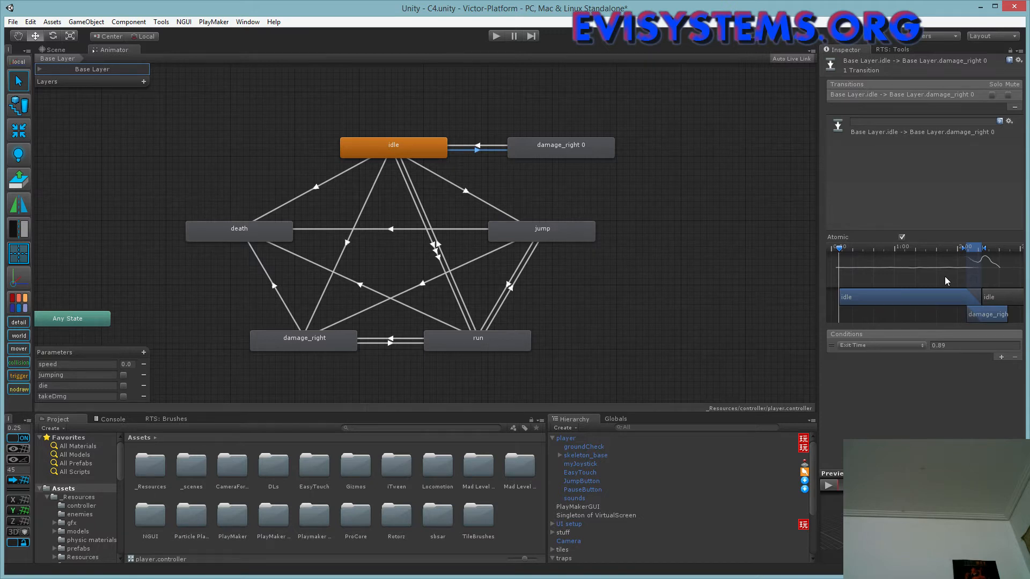
{"action": "left_click", "coordinate": [939, 346]}
{"action": "type", "text": "100"}
{"action": "key", "text": "Return"}
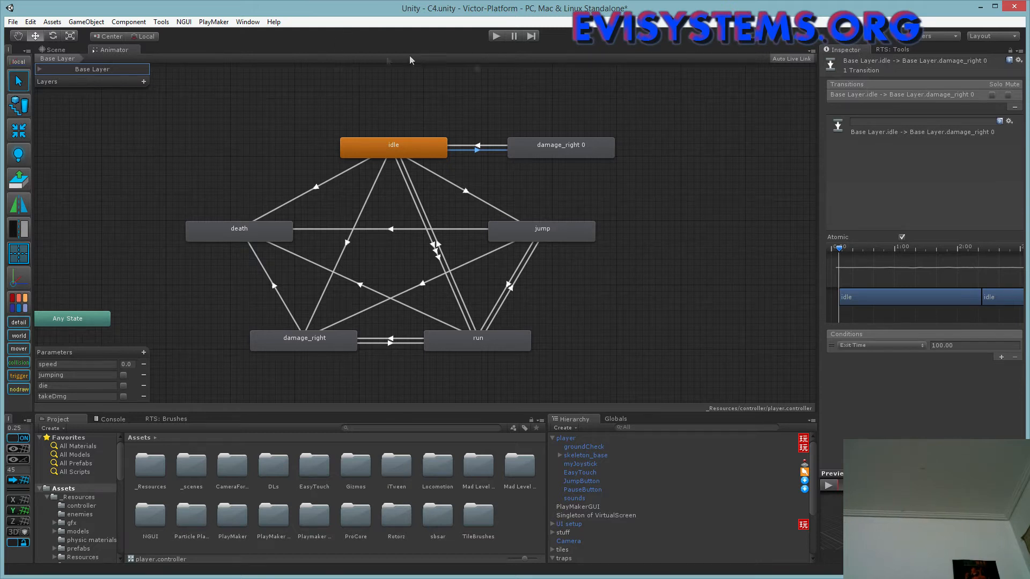
{"action": "left_click", "coordinate": [945, 346]}
{"action": "type", "text": "1"}
{"action": "key", "text": "Return"}
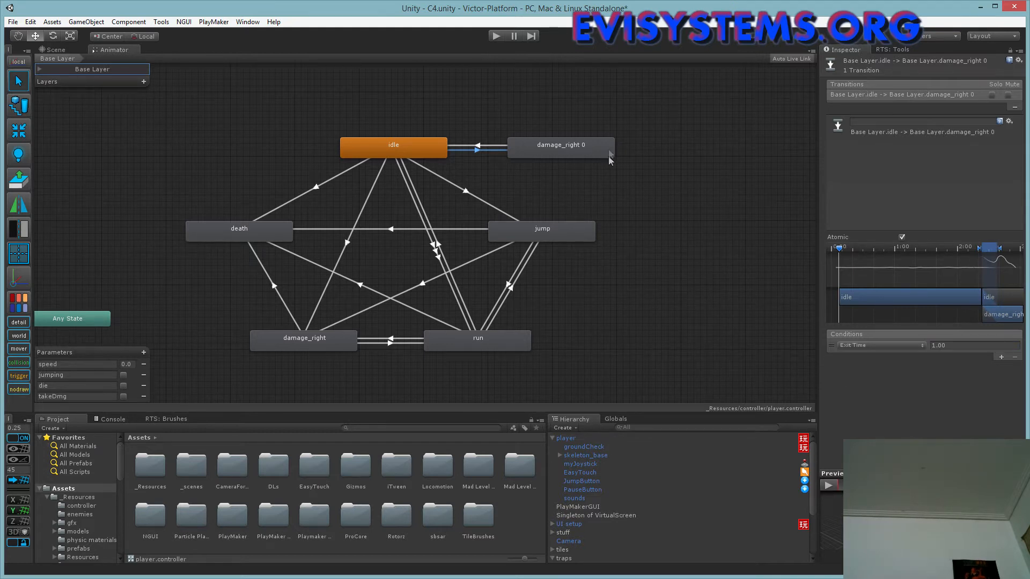
- Change the idle to damage_right 0 transition's condition to takeDmg true and view the return transition's settings
{"action": "left_click", "coordinate": [877, 344]}
{"action": "left_click", "coordinate": [876, 393]}
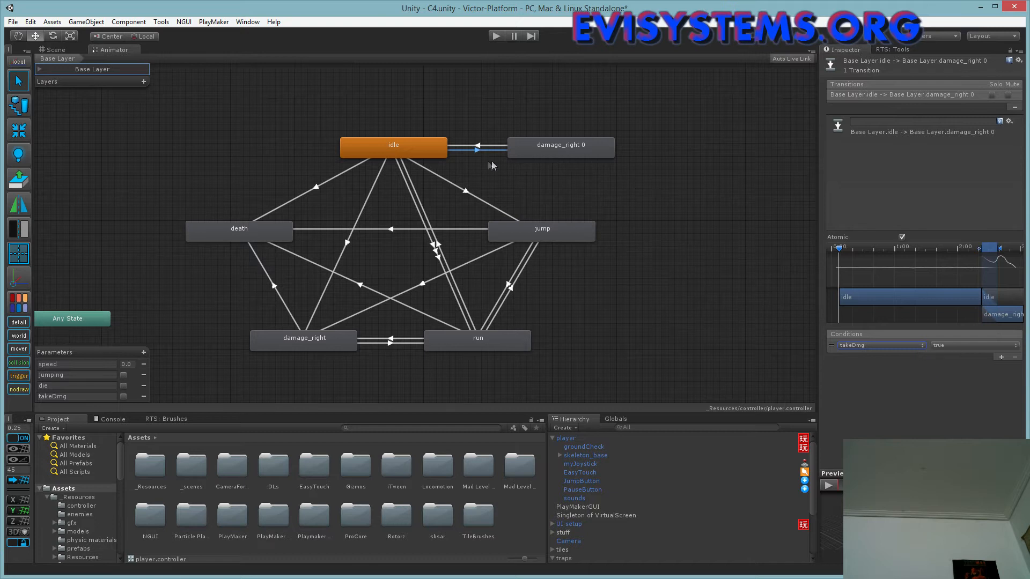
{"action": "left_click", "coordinate": [544, 147]}
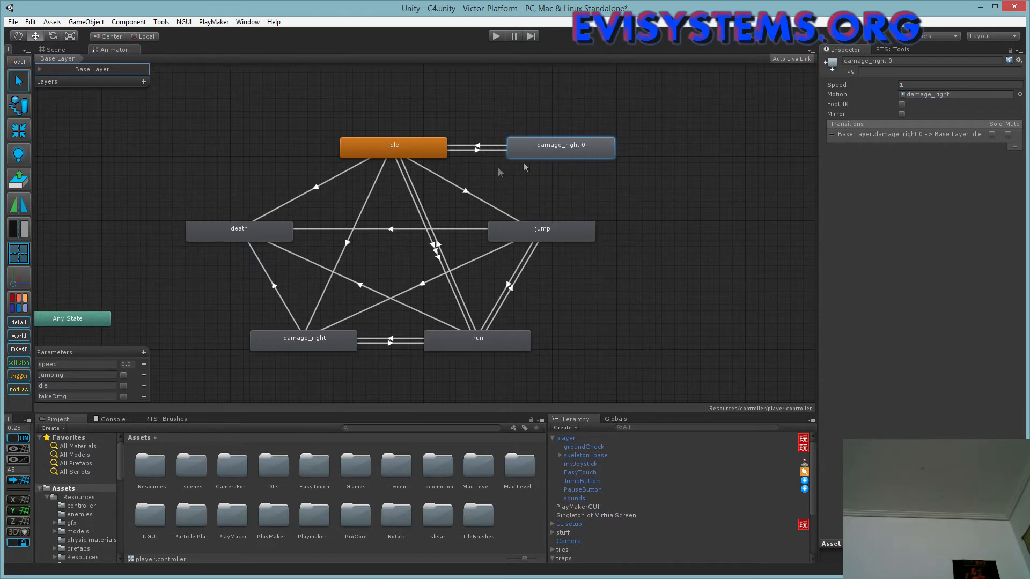
{"action": "left_click", "coordinate": [479, 147]}
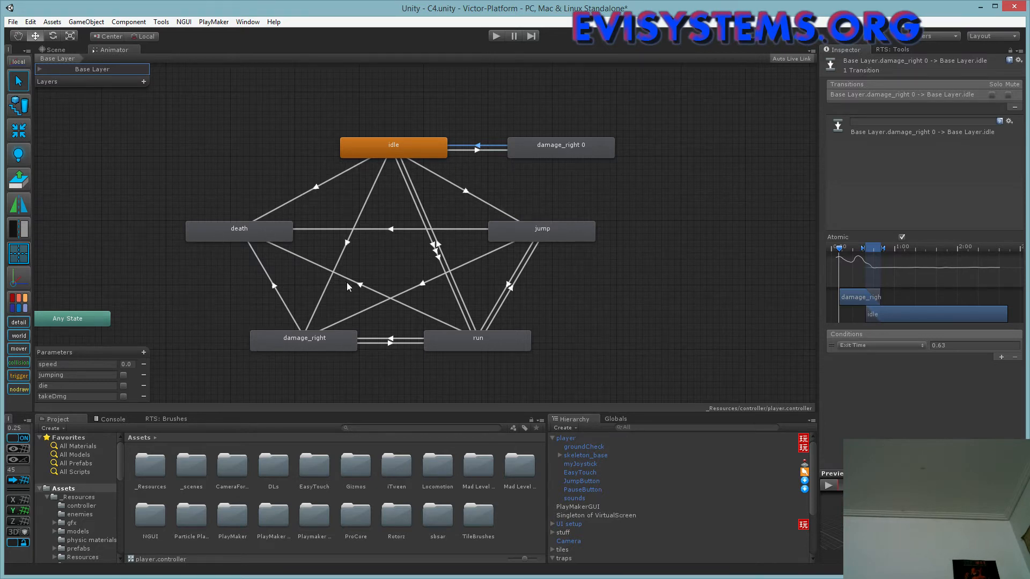
- Delete the damage_right 0 state and its transitions from the player state machine
{"action": "left_click", "coordinate": [233, 234]}
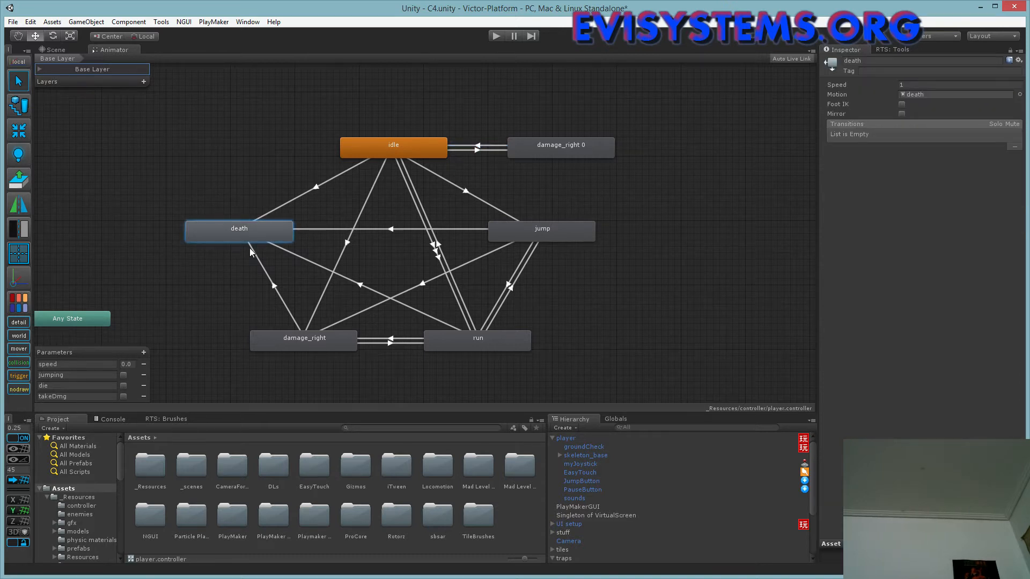
{"action": "left_click", "coordinate": [547, 153]}
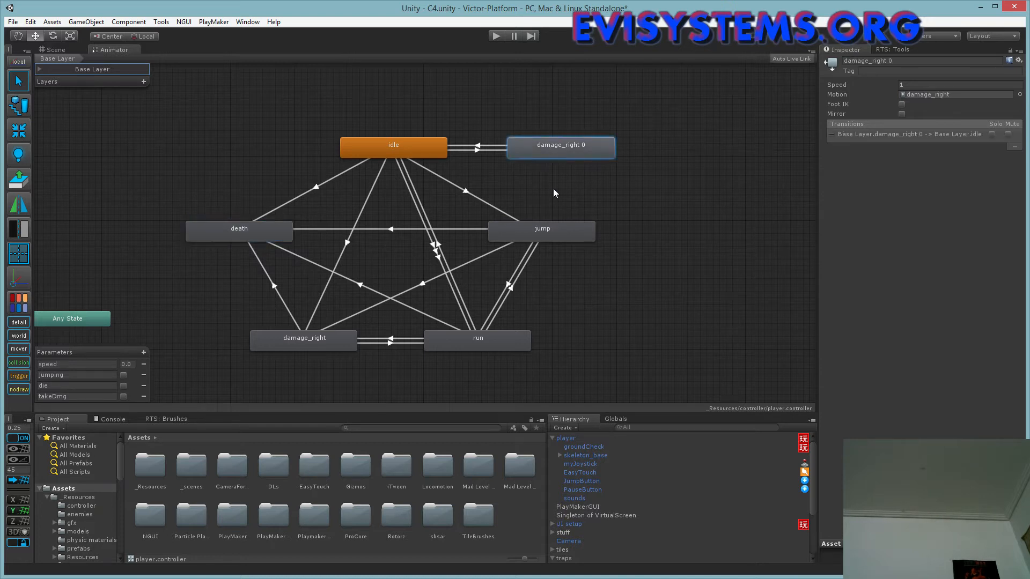
{"action": "key", "text": "Delete"}
{"action": "key", "text": "Return"}
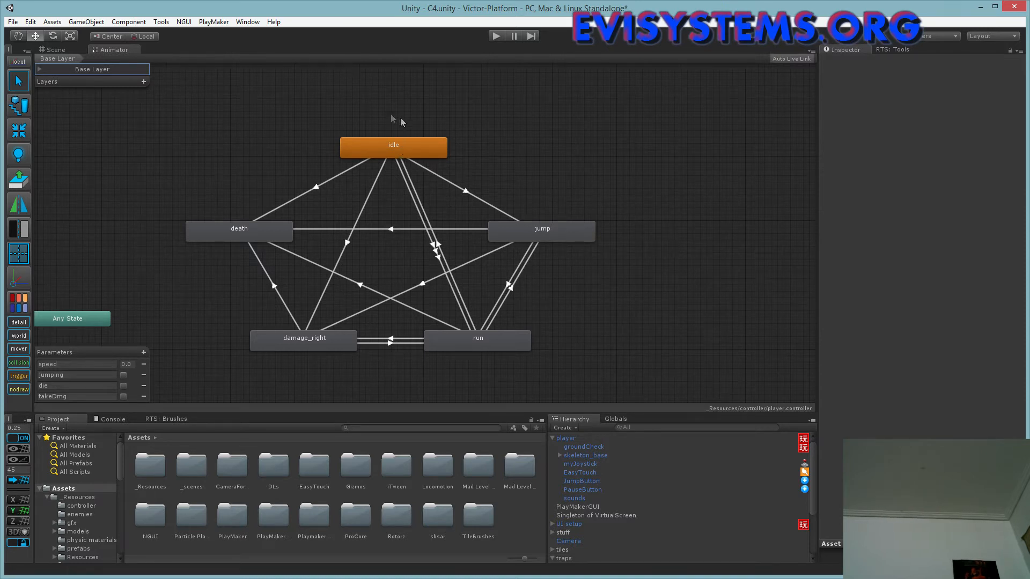
- Review the idle state's transitions and the controller parameters jumping, die, takeDmg and speed
{"action": "left_click", "coordinate": [397, 141]}
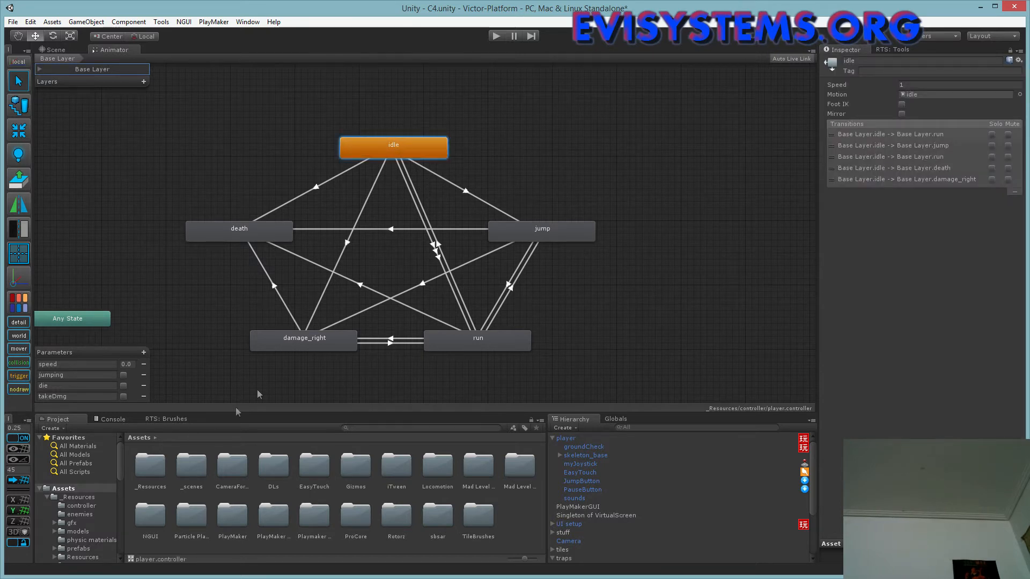
{"action": "left_click", "coordinate": [76, 375]}
{"action": "left_click", "coordinate": [77, 386]}
{"action": "left_click", "coordinate": [77, 396]}
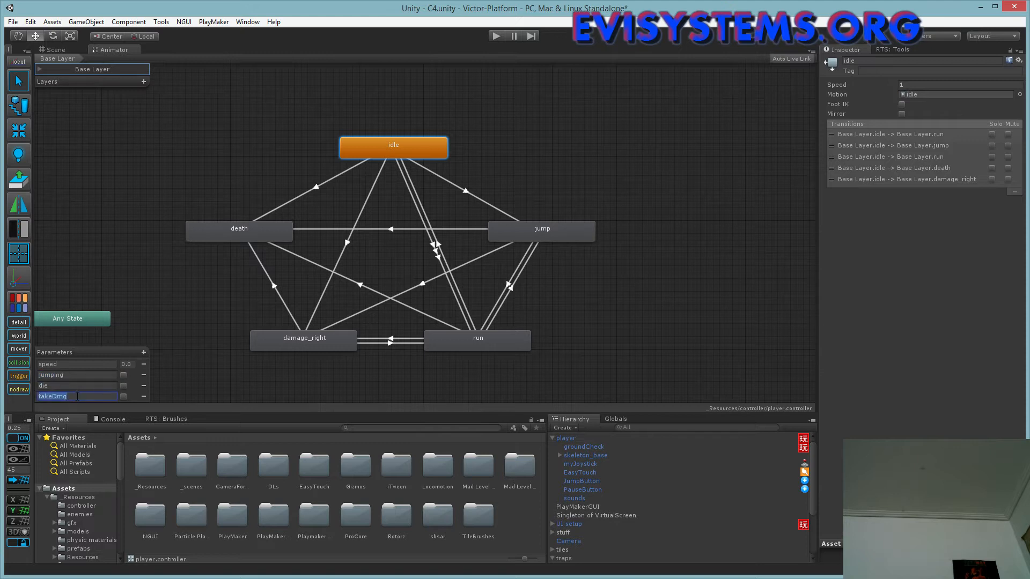
{"action": "left_click", "coordinate": [87, 365]}
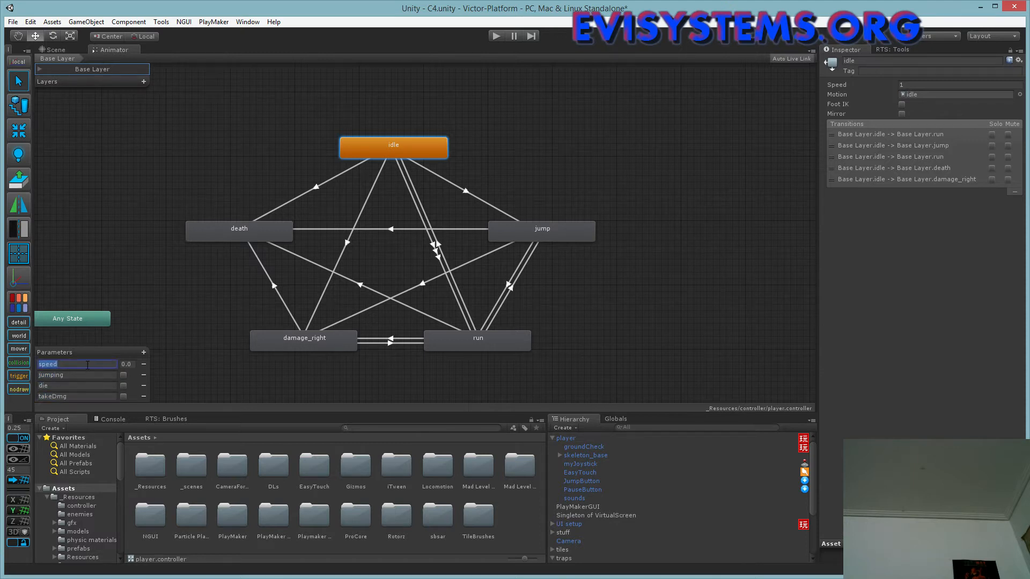
- Add a Float parameter to the controller and remove it again
{"action": "left_click", "coordinate": [143, 352]}
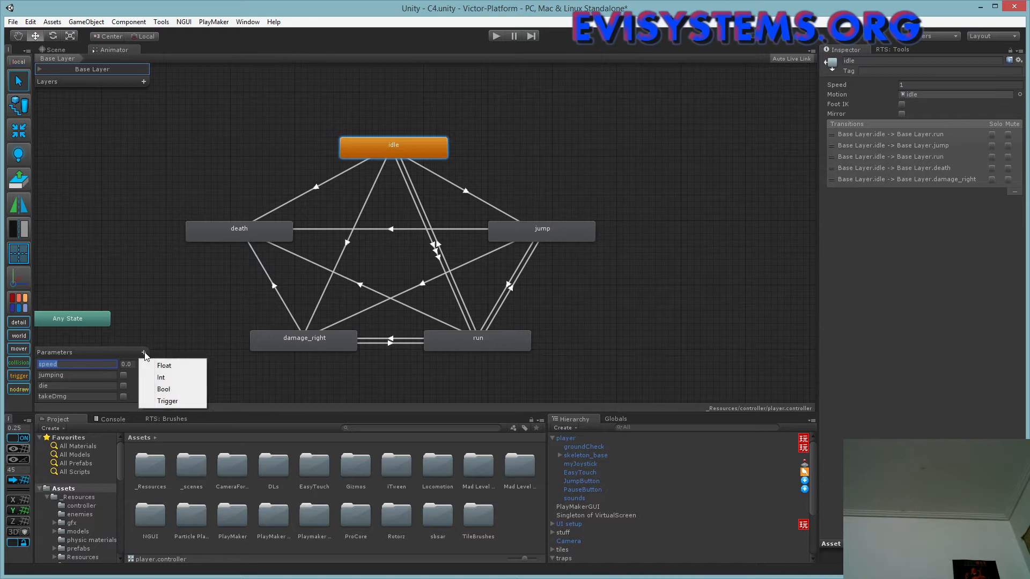
{"action": "left_click", "coordinate": [161, 366]}
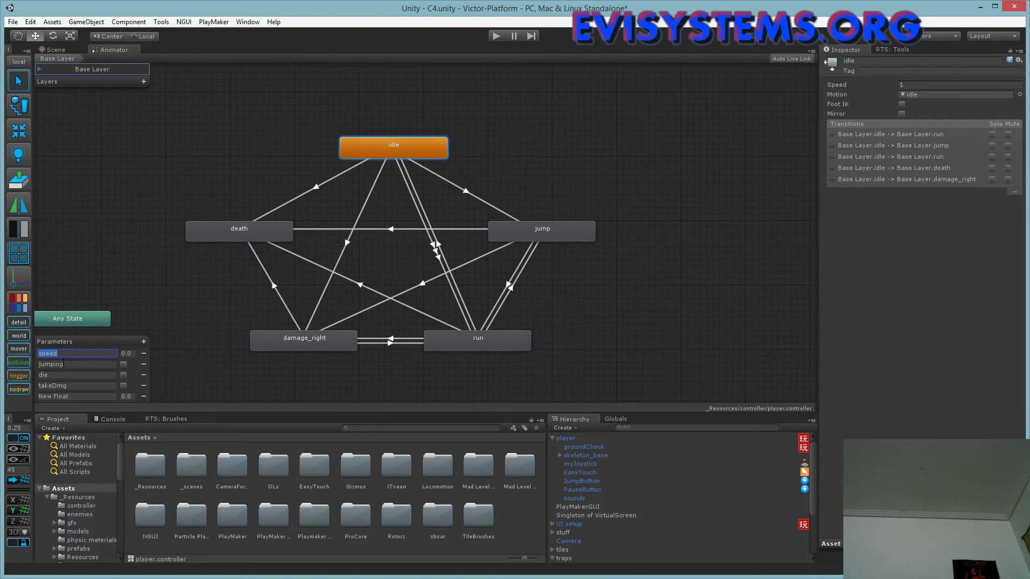
{"action": "left_click", "coordinate": [144, 395]}
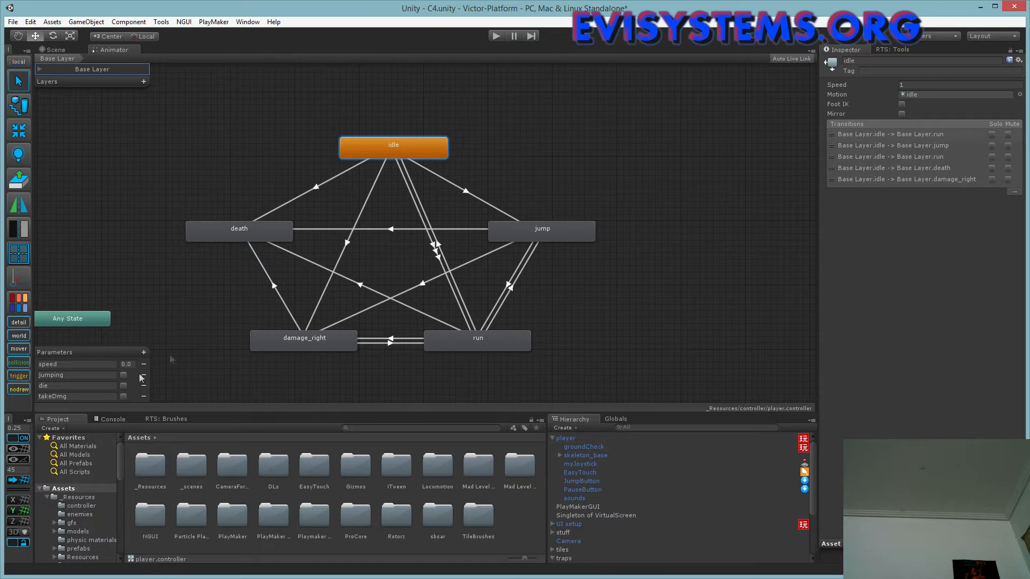
- Examine the two transitions from idle to run and compare their speed conditions
{"action": "left_click", "coordinate": [70, 367]}
{"action": "left_click", "coordinate": [473, 347]}
{"action": "left_click", "coordinate": [390, 155]}
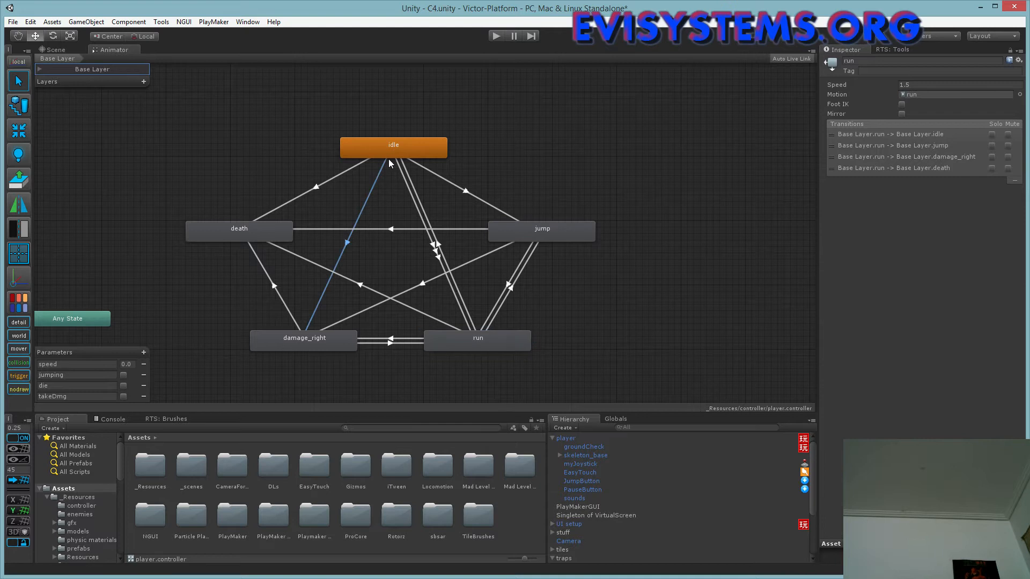
{"action": "left_click", "coordinate": [433, 246]}
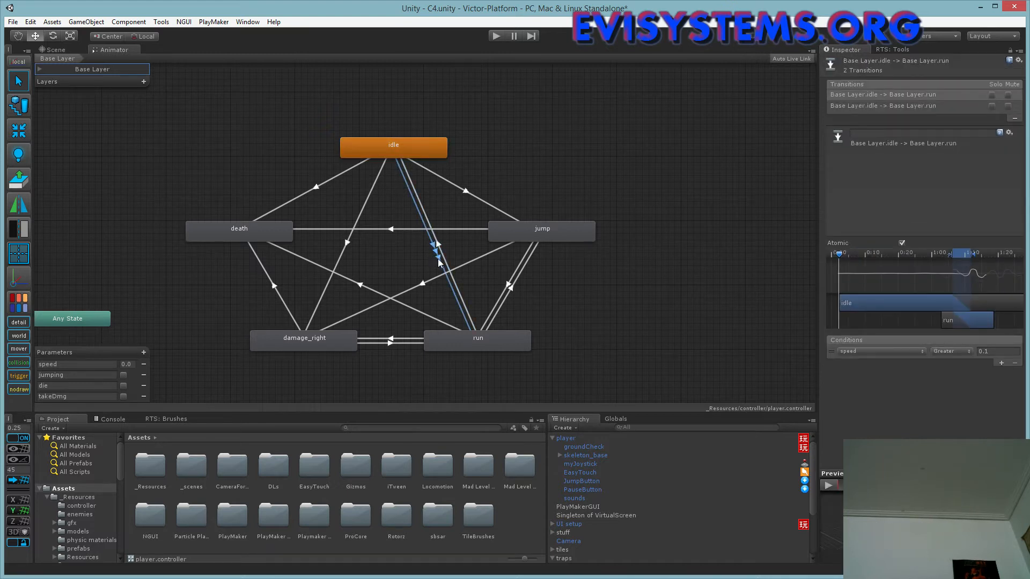
{"action": "left_click", "coordinate": [882, 110]}
{"action": "left_click", "coordinate": [879, 101]}
{"action": "left_click", "coordinate": [877, 110]}
{"action": "left_click", "coordinate": [875, 97]}
{"action": "left_click", "coordinate": [874, 105]}
{"action": "left_click", "coordinate": [874, 95]}
{"action": "left_click", "coordinate": [868, 106]}
{"action": "left_click", "coordinate": [865, 97]}
{"action": "left_click", "coordinate": [866, 108]}
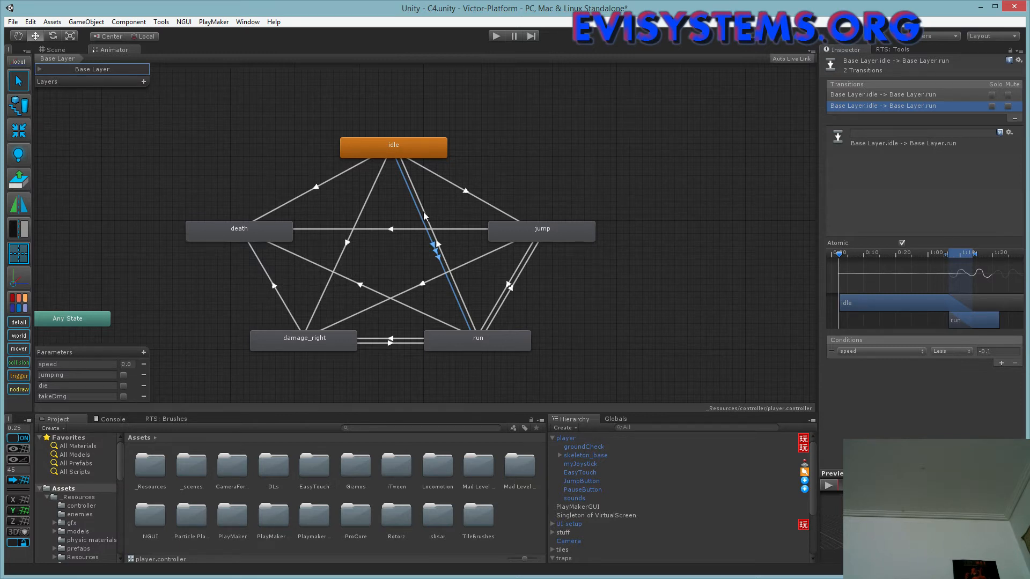
{"action": "left_click", "coordinate": [894, 95]}
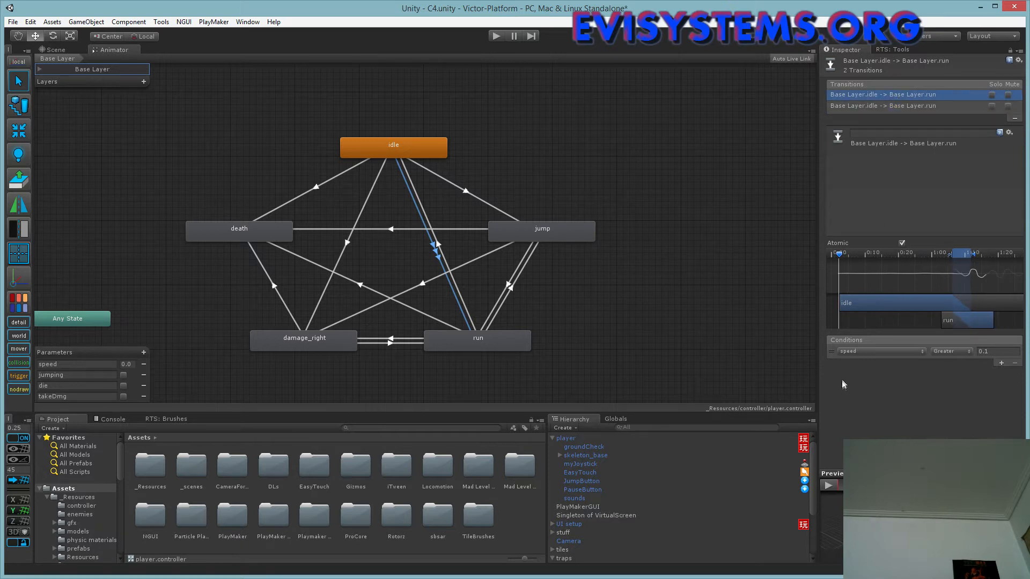
- View the parameters available as the idle to run condition, check the run state, and inspect the second idle to run transition
{"action": "left_click", "coordinate": [875, 352]}
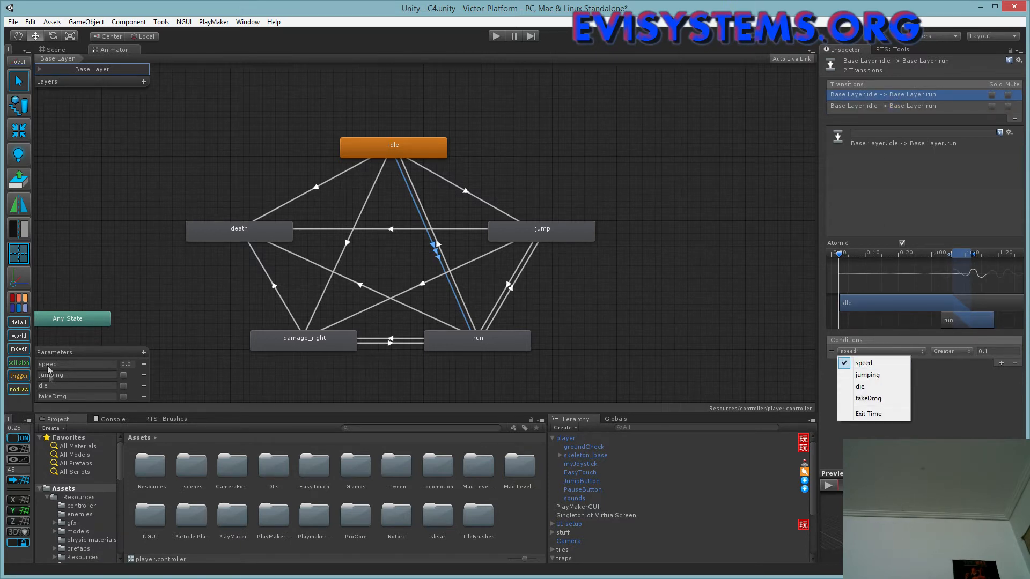
{"action": "left_click", "coordinate": [958, 363]}
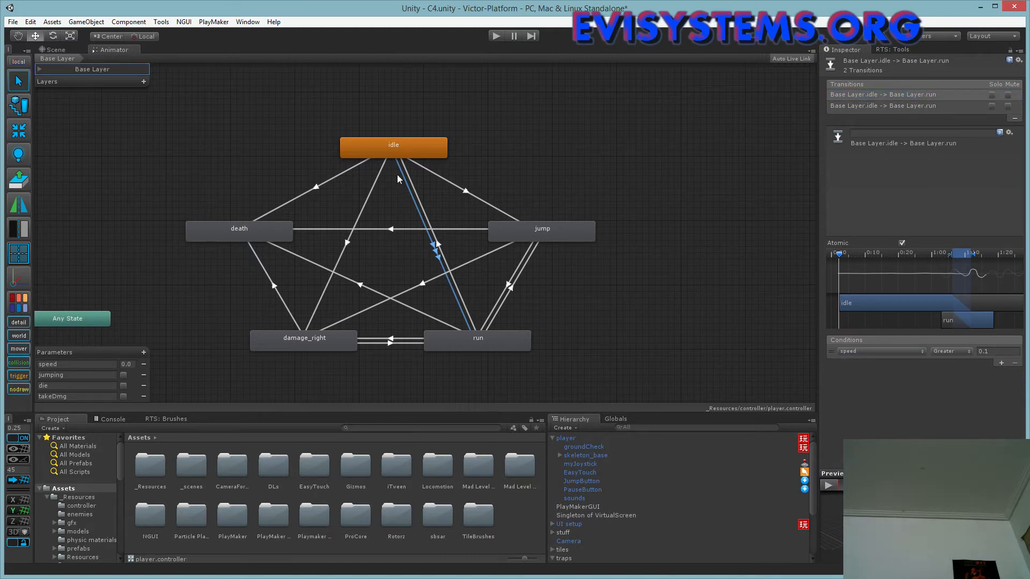
{"action": "left_click", "coordinate": [475, 342]}
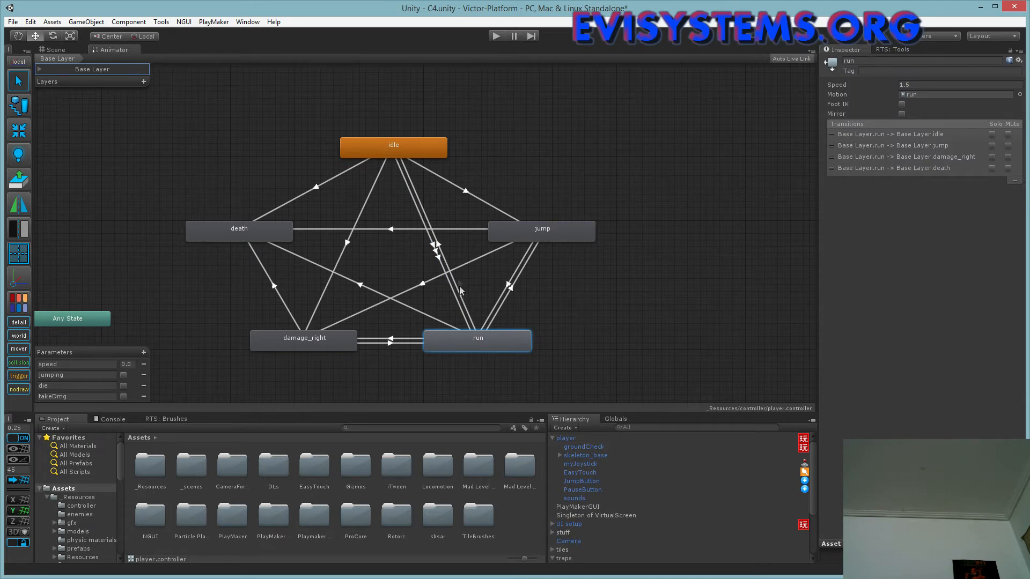
{"action": "left_click", "coordinate": [437, 249]}
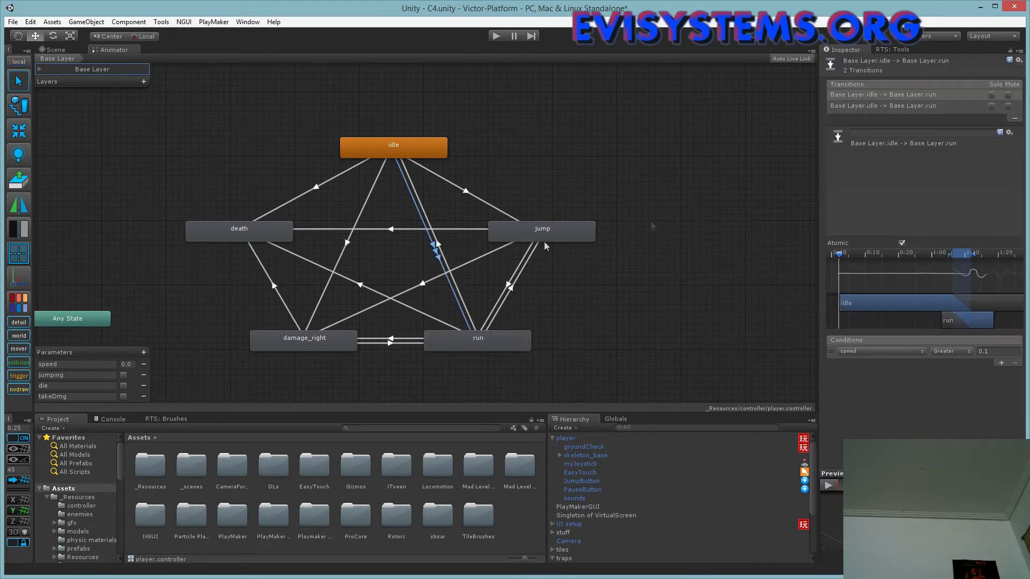
{"action": "left_click", "coordinate": [919, 106]}
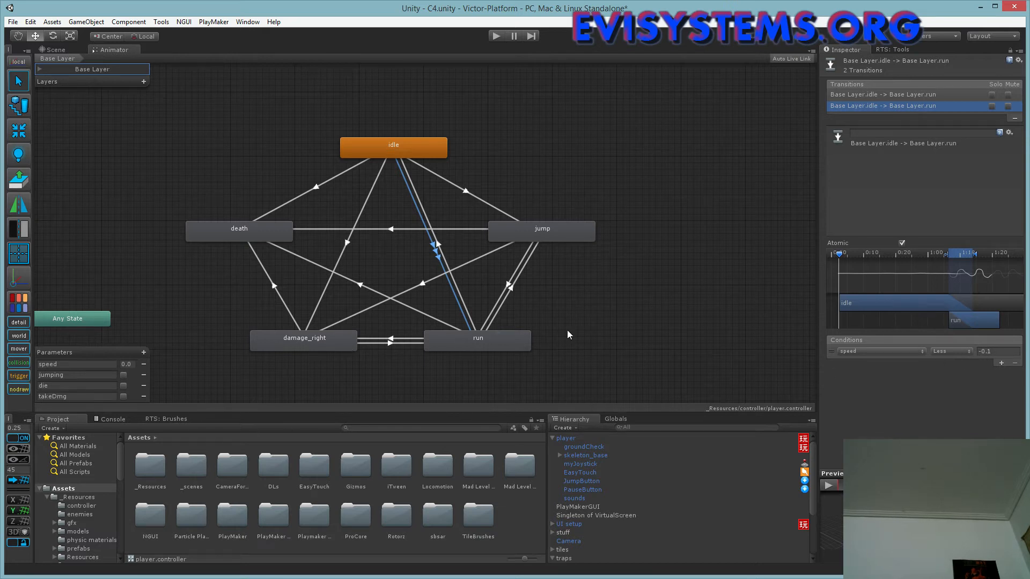
- Examine the run to idle transition, its two speed conditions and the comparison options Greater and Less
{"action": "left_click", "coordinate": [472, 337]}
{"action": "left_click", "coordinate": [439, 246]}
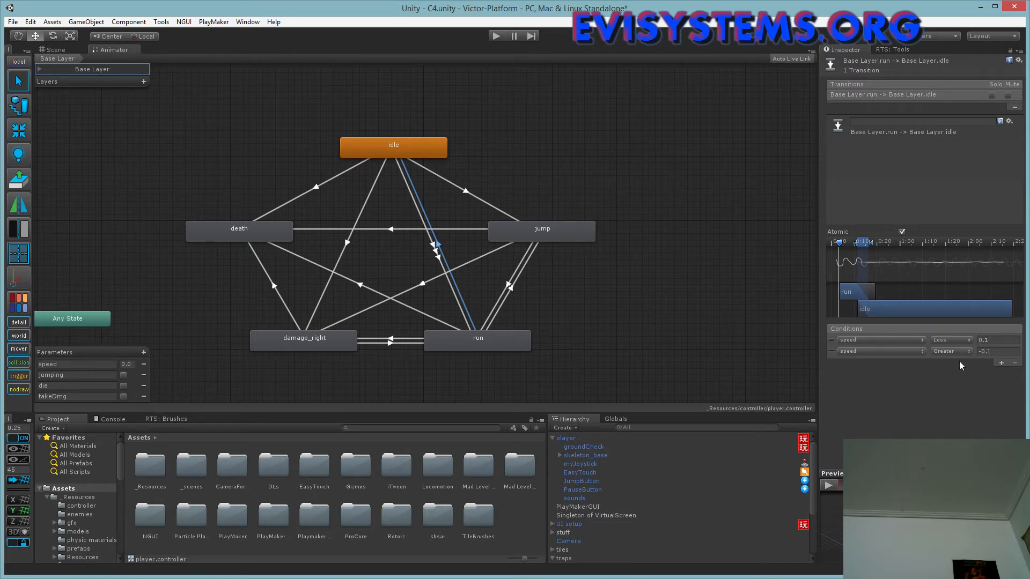
{"action": "left_click", "coordinate": [952, 350]}
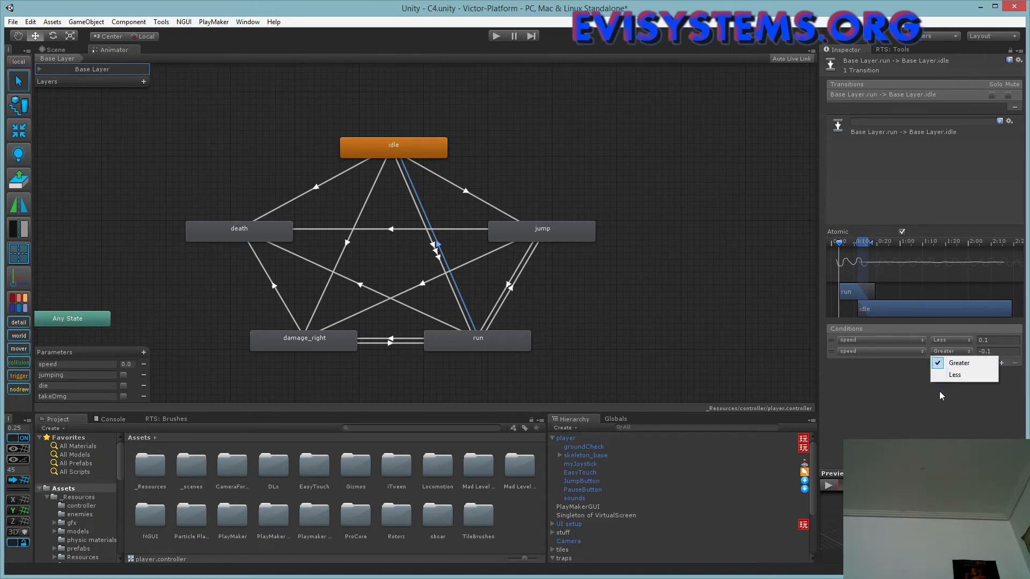
{"action": "left_click", "coordinate": [930, 403]}
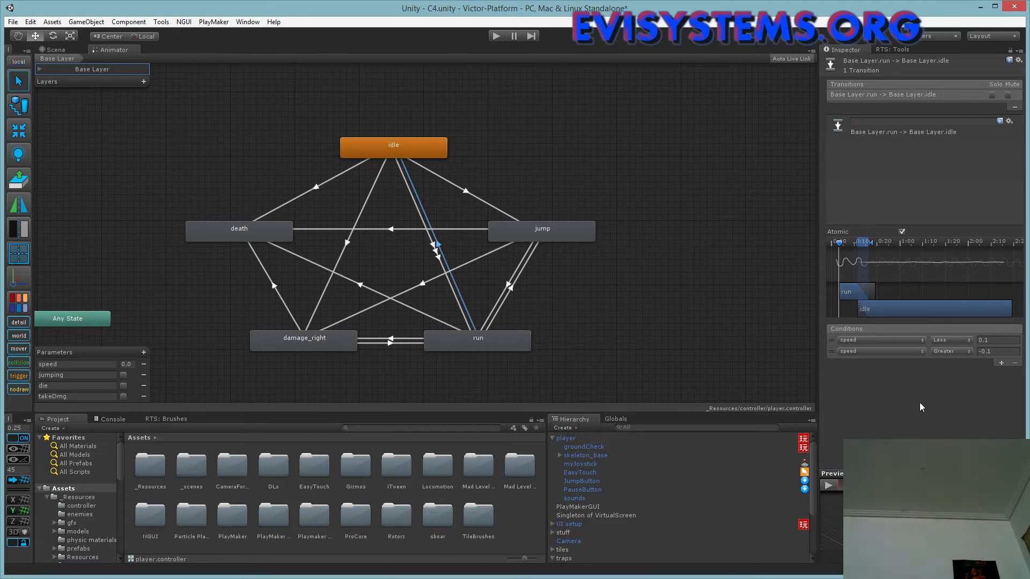
{"action": "left_click", "coordinate": [987, 340]}
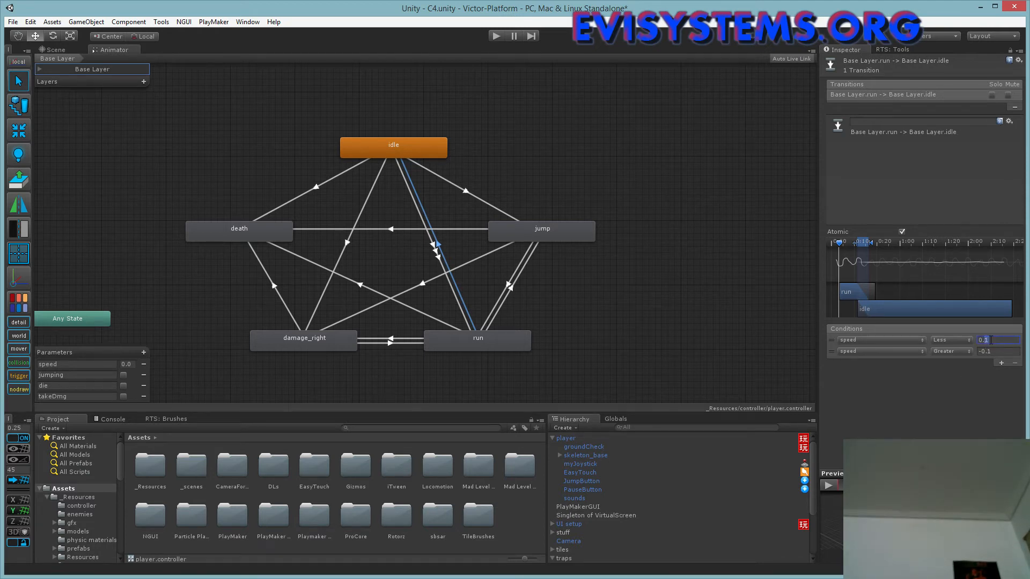
{"action": "left_click", "coordinate": [696, 356]}
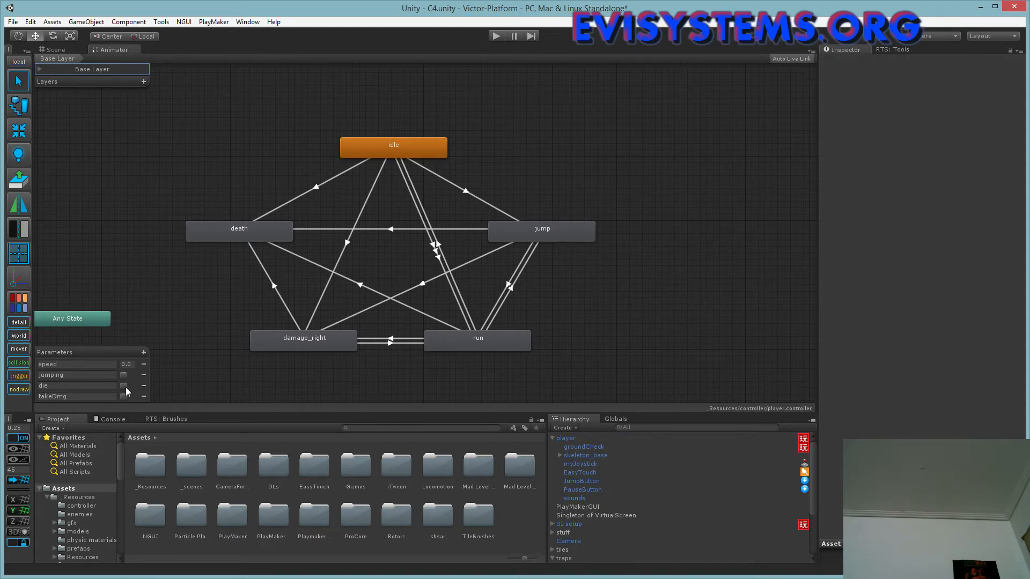
{"action": "left_click", "coordinate": [442, 252]}
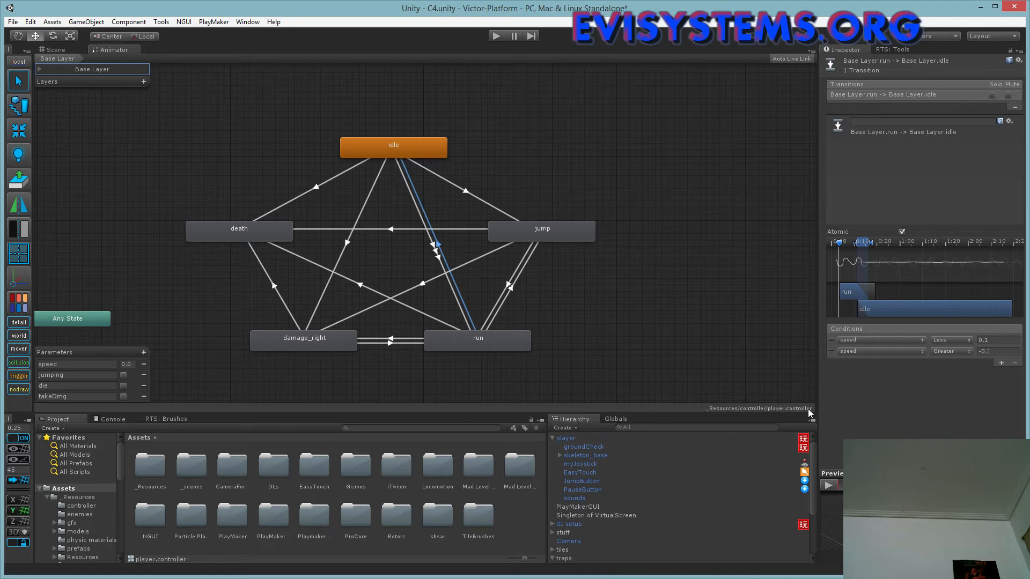
{"action": "left_click", "coordinate": [617, 289]}
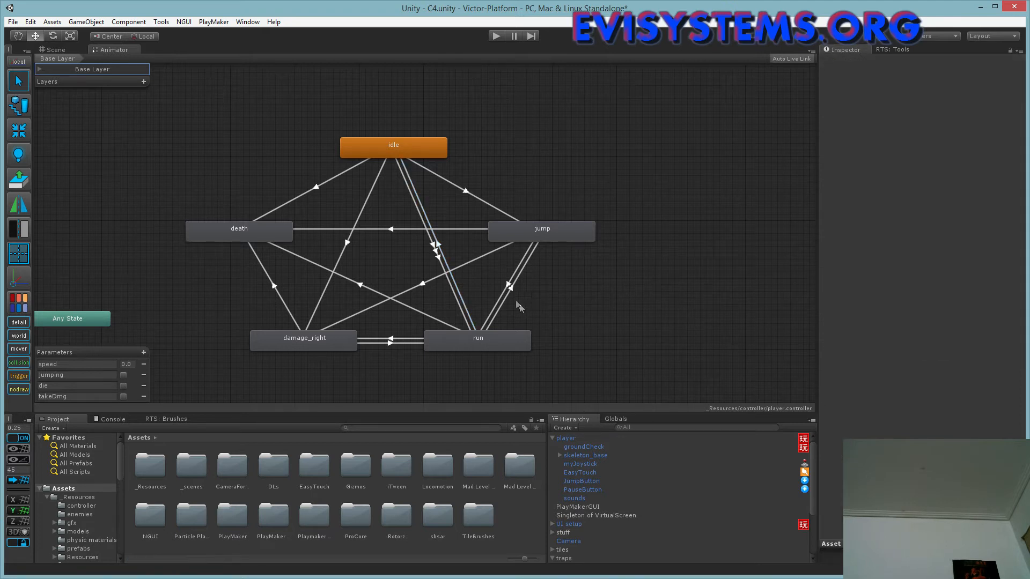
- Inspect the jump state and the idle to jump transition, viewing the parameters available for its jumping condition
{"action": "left_click", "coordinate": [536, 239]}
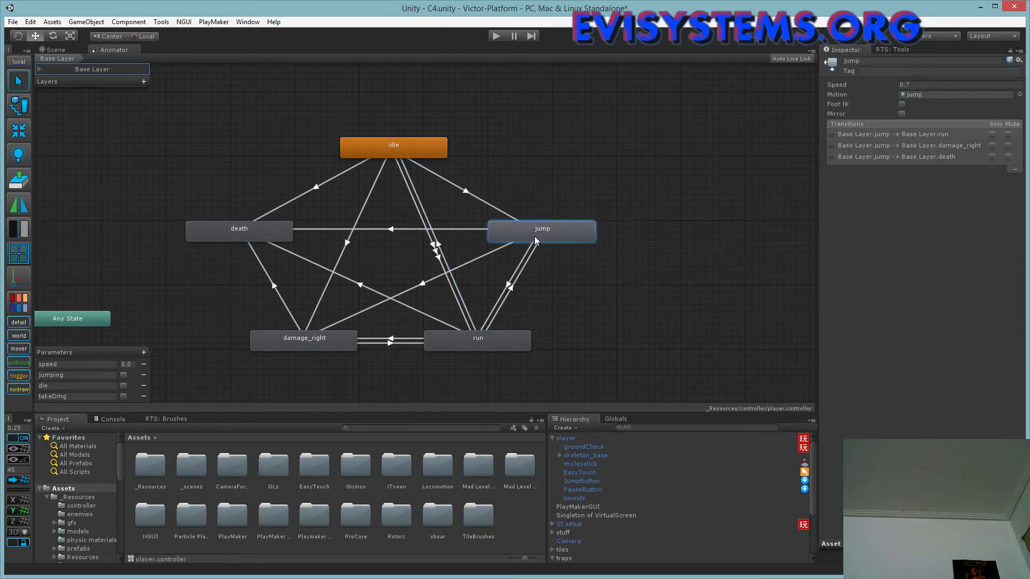
{"action": "left_click", "coordinate": [466, 192]}
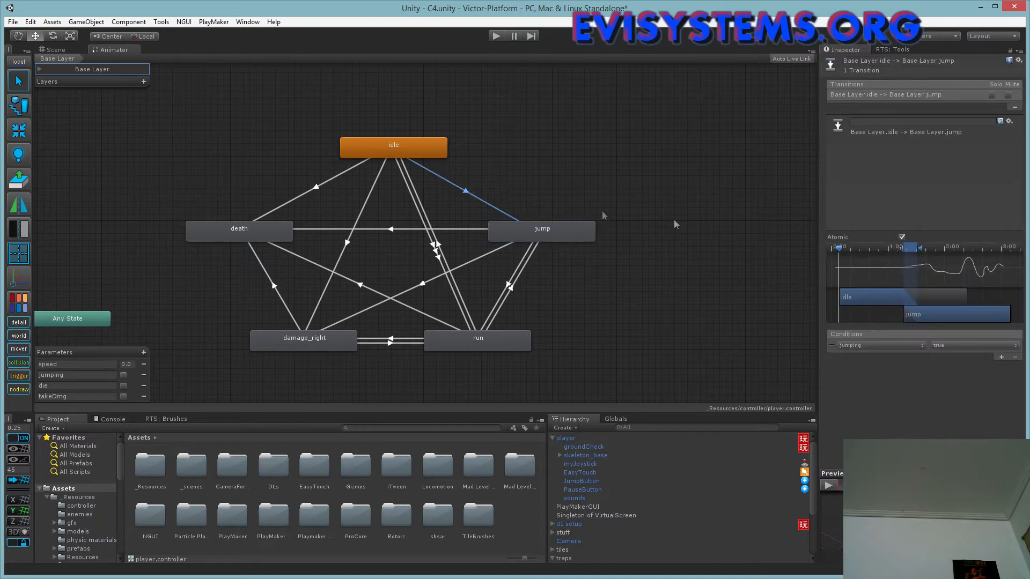
{"action": "left_click", "coordinate": [871, 346]}
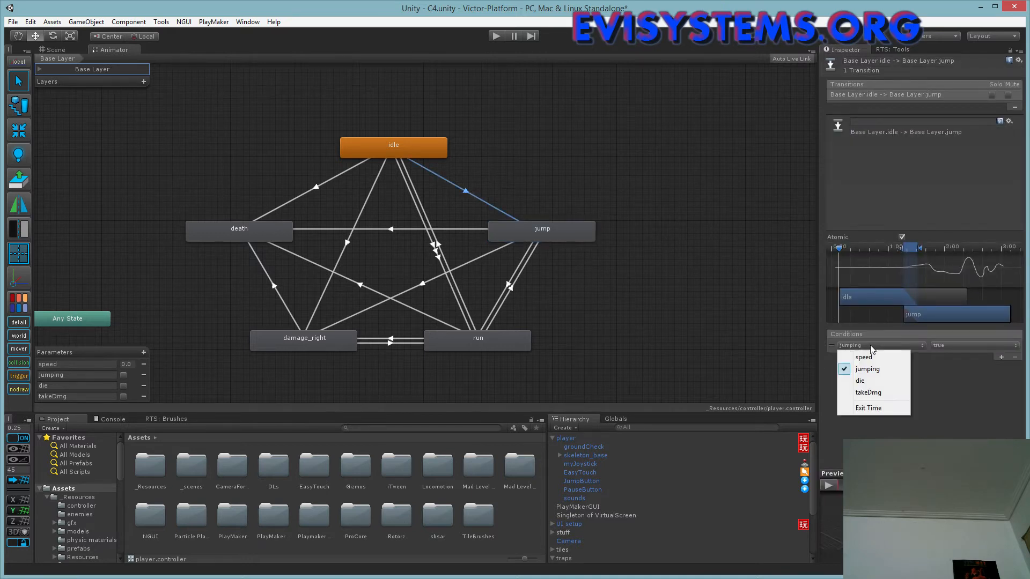
{"action": "left_click", "coordinate": [955, 366]}
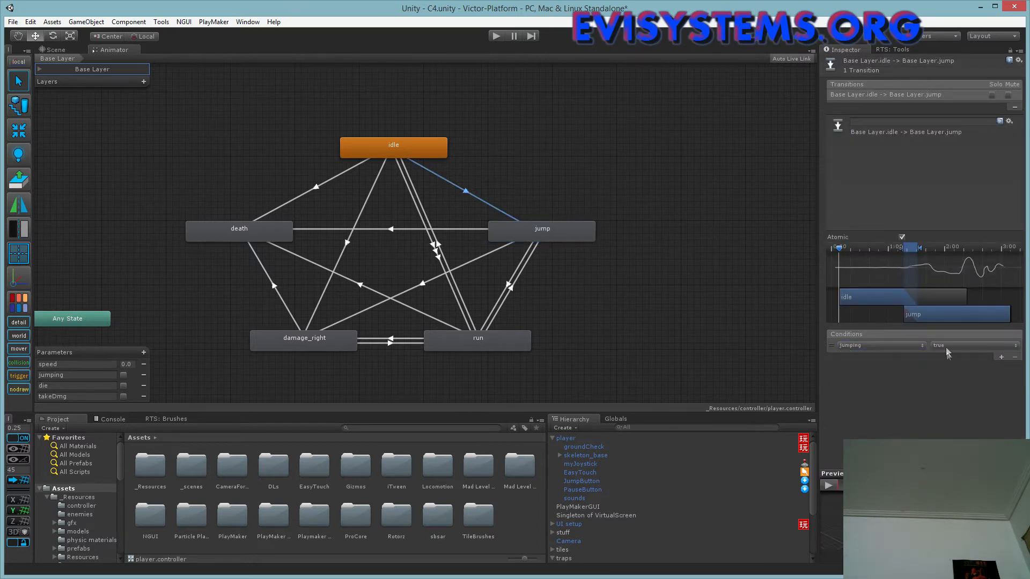
- Compare the conditions of the jump to run, run to idle and run to jump transitions
{"action": "left_click", "coordinate": [534, 238]}
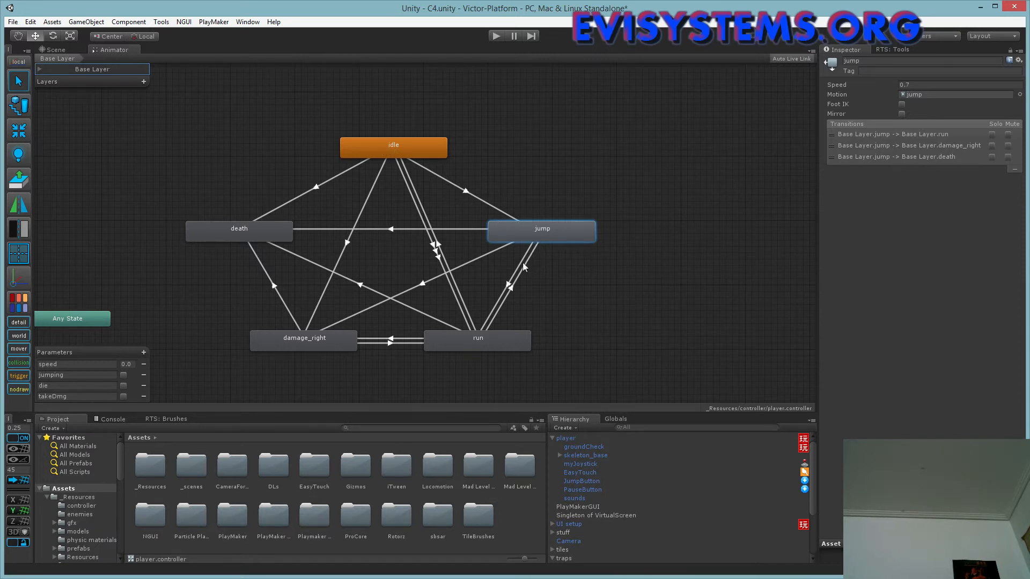
{"action": "left_click", "coordinate": [508, 285]}
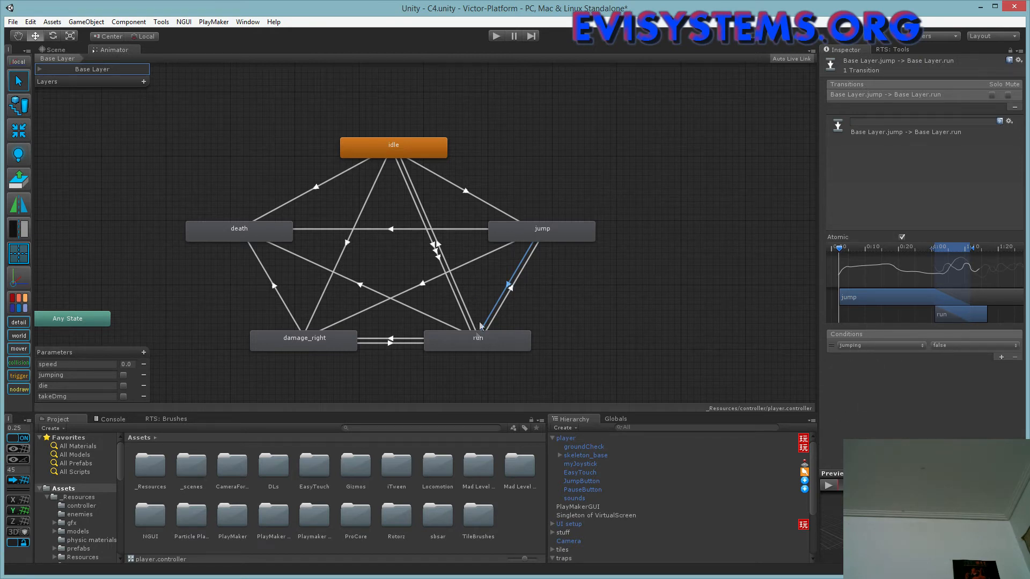
{"action": "left_click", "coordinate": [486, 336]}
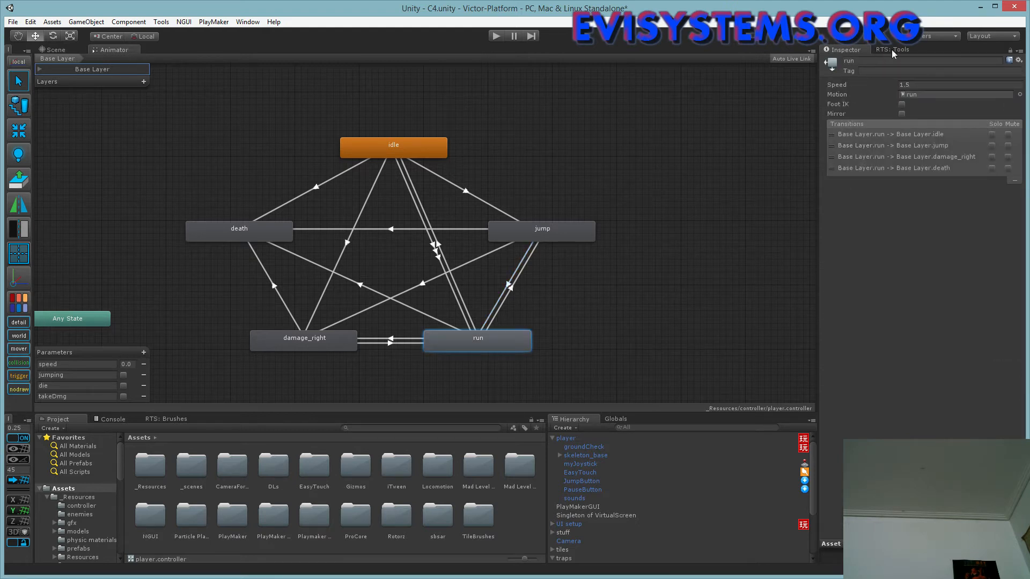
{"action": "left_click", "coordinate": [466, 304]}
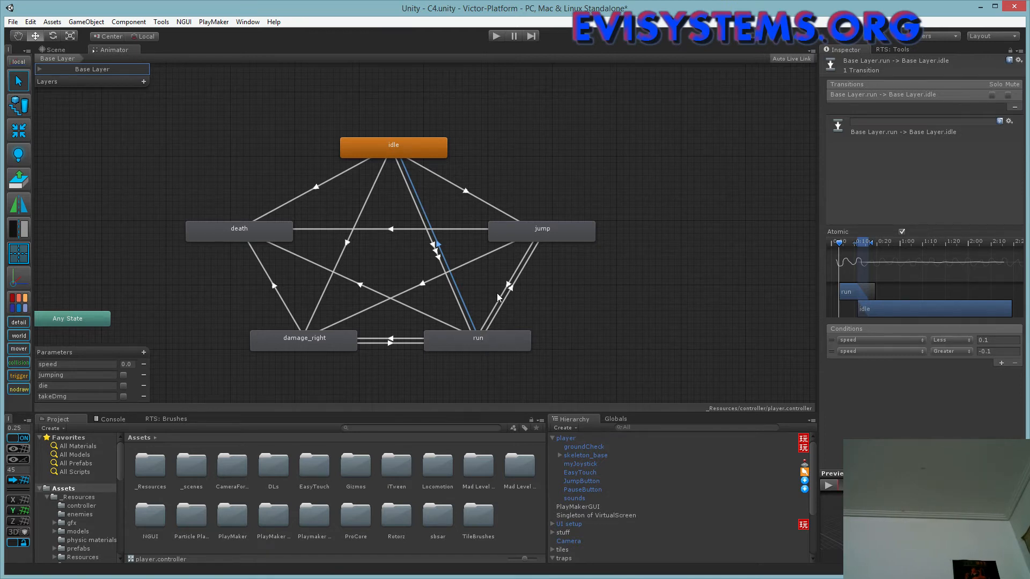
{"action": "left_click", "coordinate": [515, 288]}
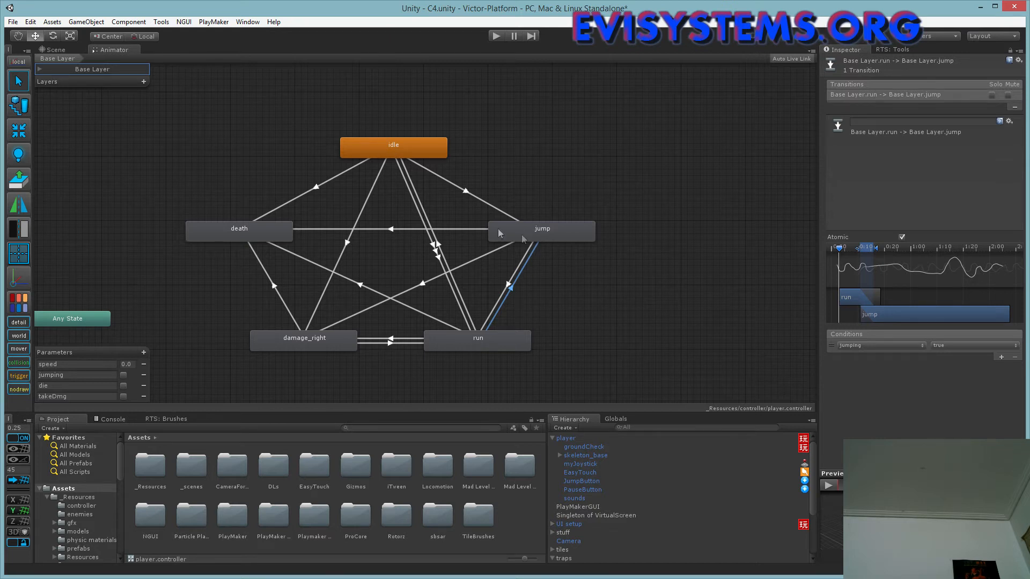
- Review the transitions leading into the death state, starting with idle and jump, and preview the idle to death blend
{"action": "left_click", "coordinate": [368, 142]}
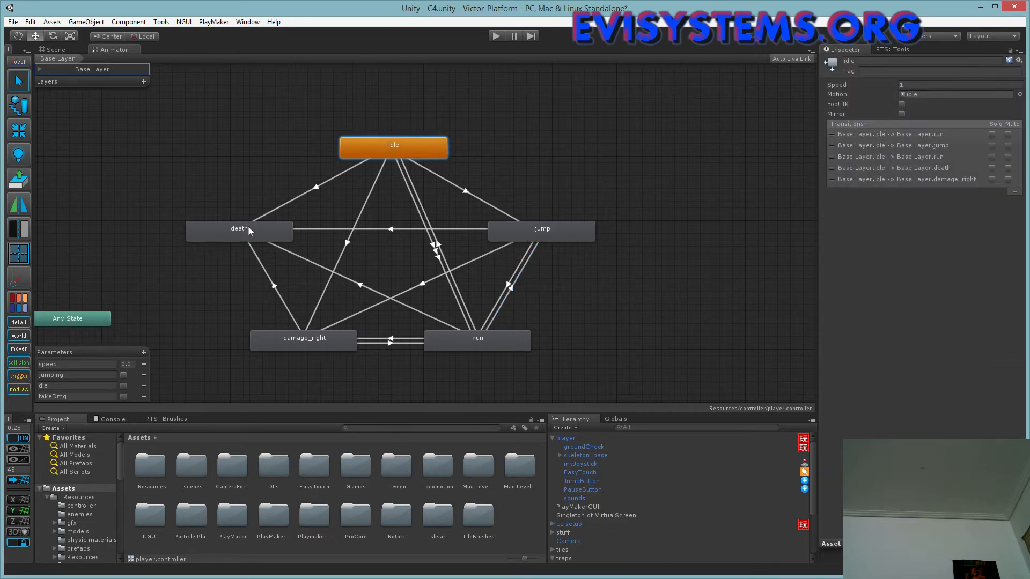
{"action": "left_click", "coordinate": [304, 194]}
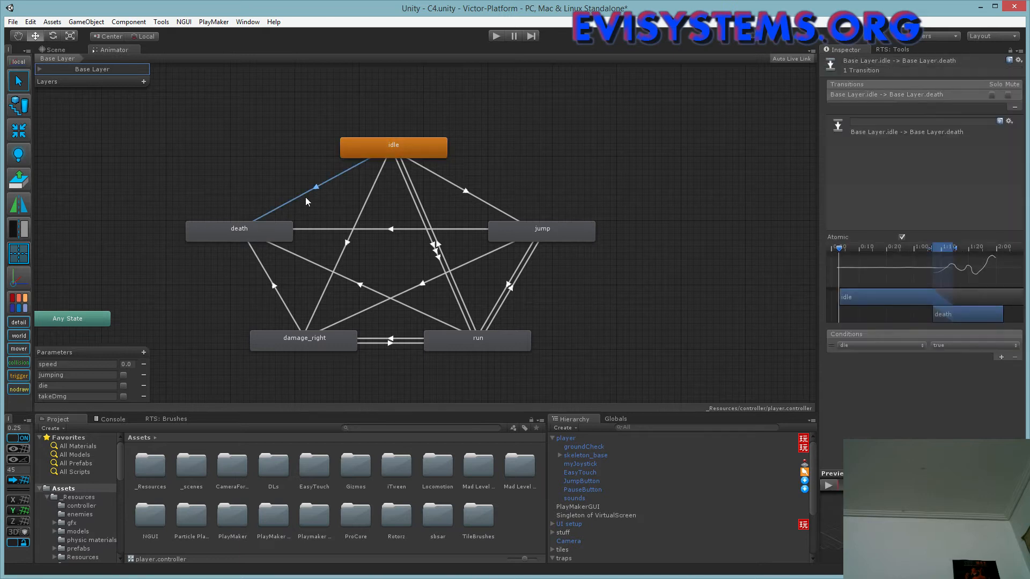
{"action": "left_click", "coordinate": [827, 487]}
{"action": "left_click", "coordinate": [302, 230]}
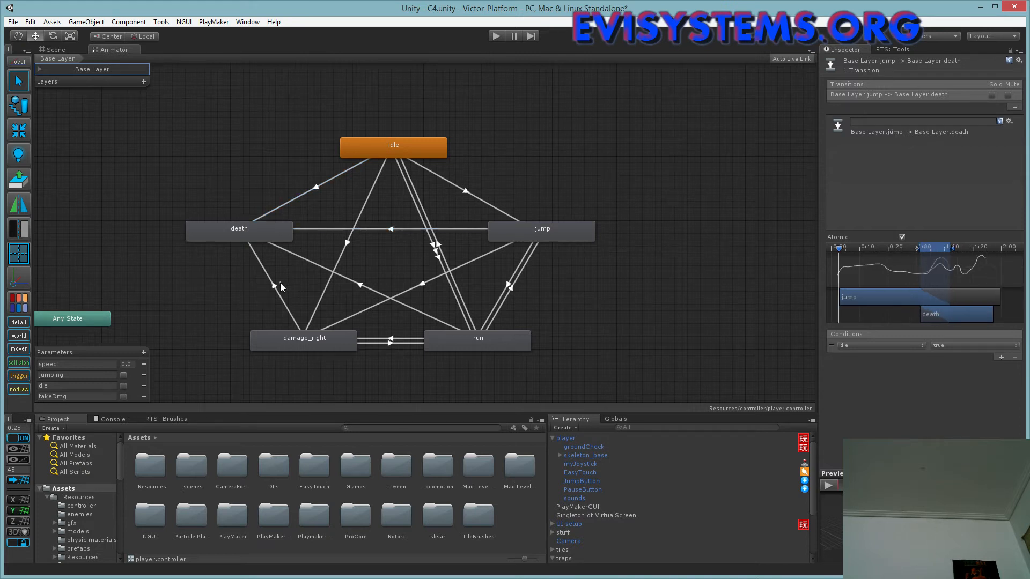
{"action": "left_click", "coordinate": [320, 186]}
{"action": "left_click", "coordinate": [380, 230]}
{"action": "left_click", "coordinate": [381, 294]}
{"action": "left_click", "coordinate": [197, 278]}
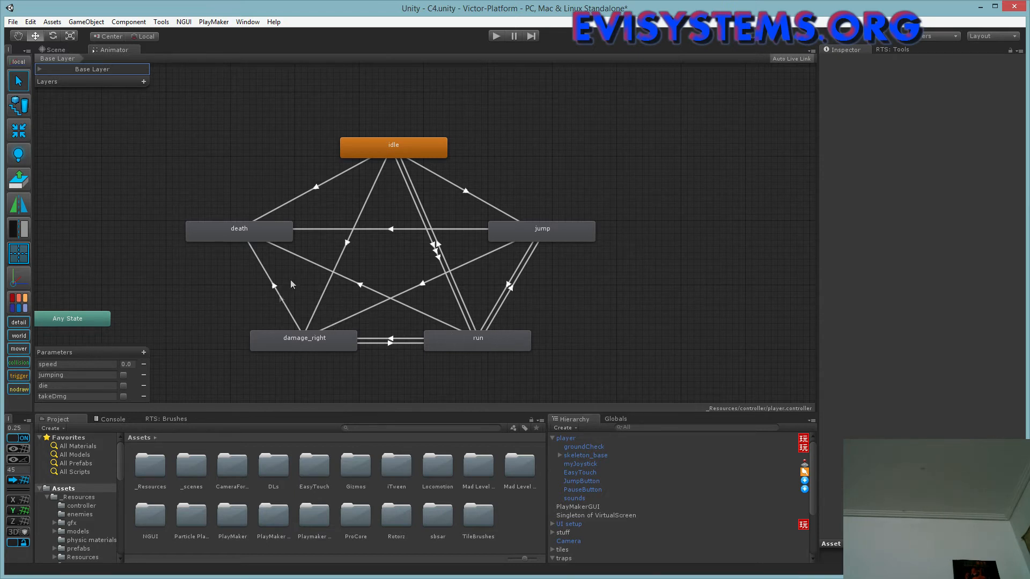
- Check the idle to damage_right transition and the damage_right state's settings
{"action": "left_click", "coordinate": [324, 290]}
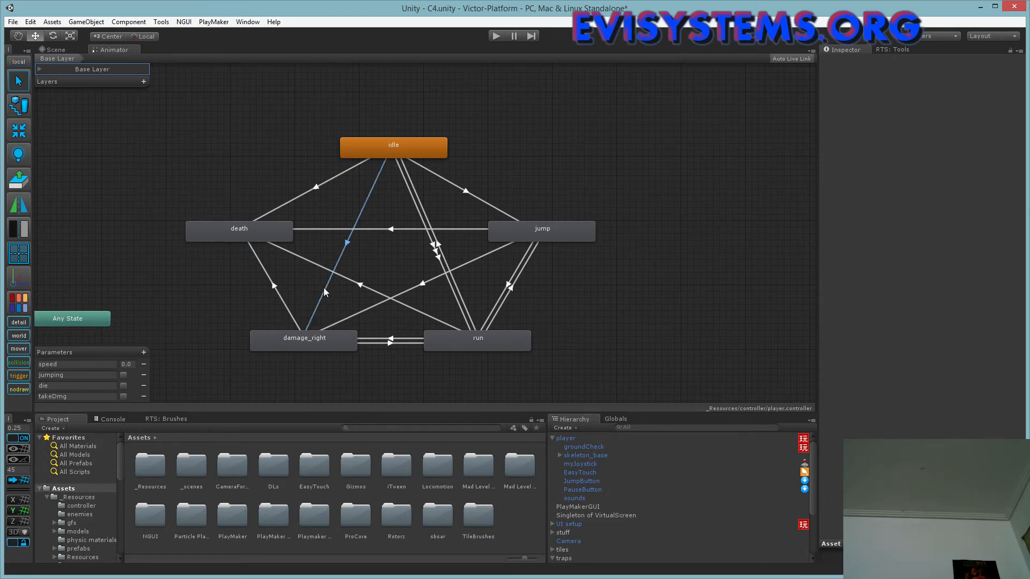
{"action": "left_click", "coordinate": [322, 343]}
{"action": "left_click", "coordinate": [310, 363]}
{"action": "left_click", "coordinate": [313, 347]}
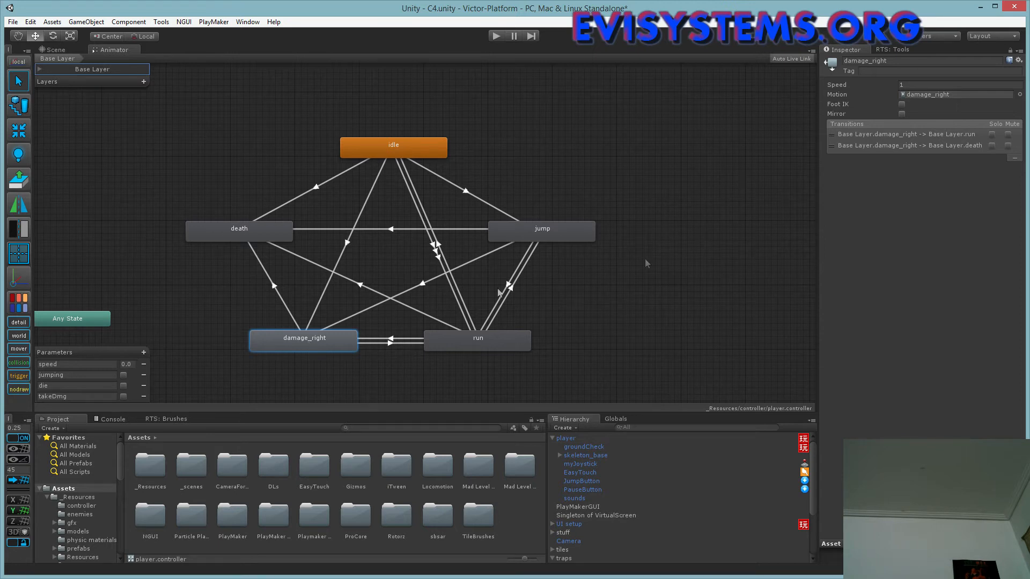
- Locate the damage_right state's motion clip in the Skeleton_Grunt Models folder and preview its animation
{"action": "left_click", "coordinate": [962, 92]}
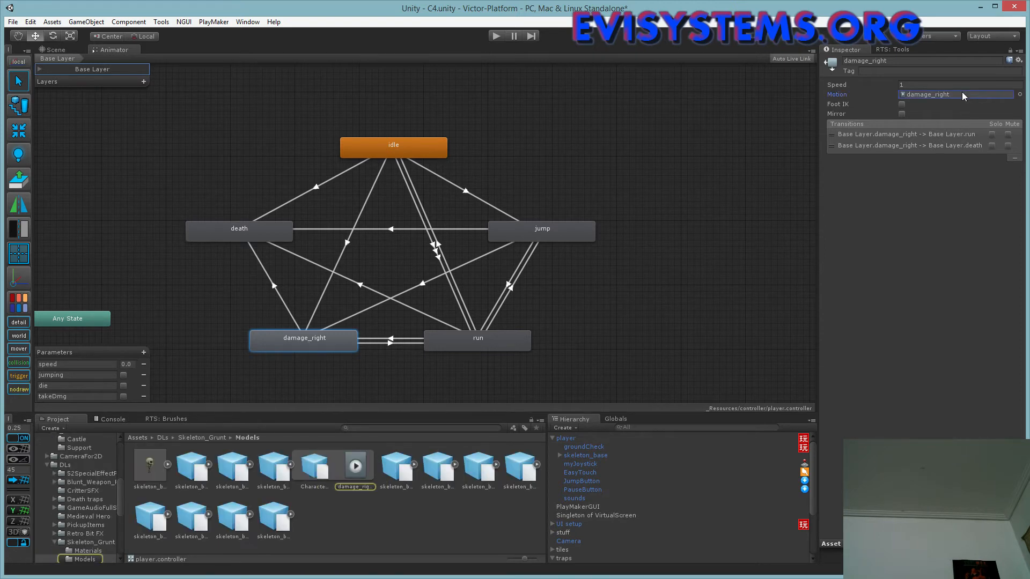
{"action": "left_click", "coordinate": [366, 480]}
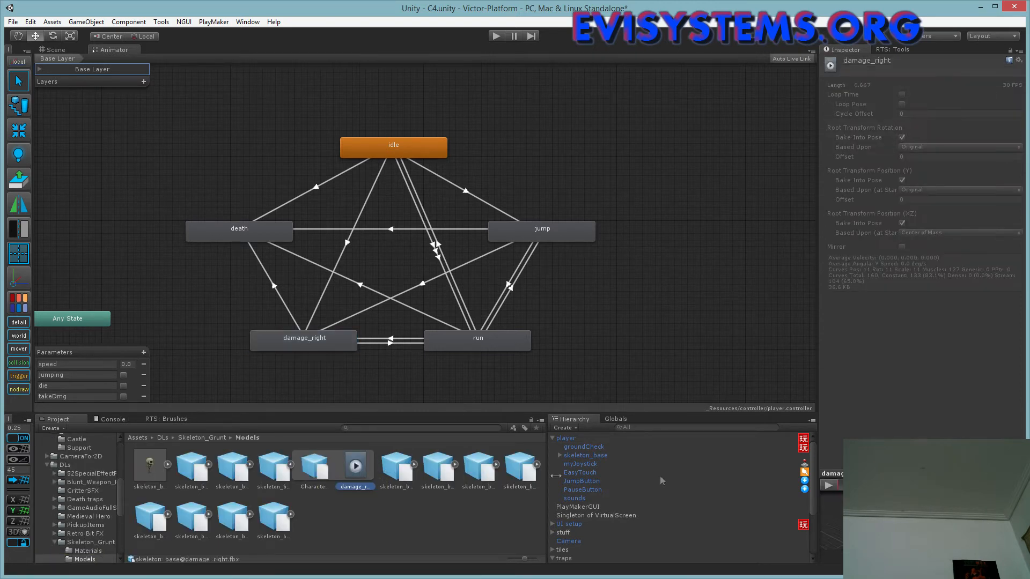
{"action": "left_click", "coordinate": [829, 486]}
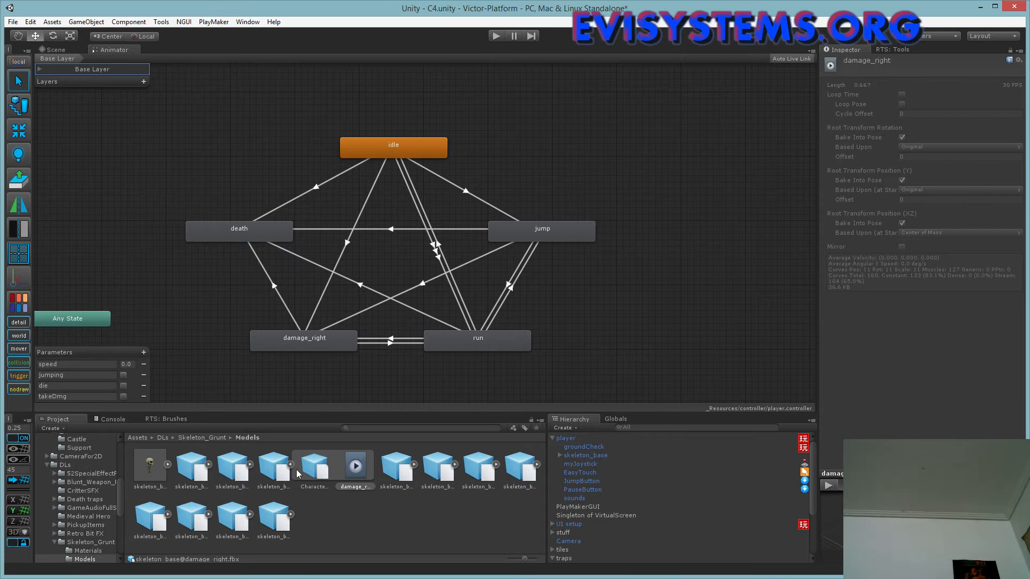
{"action": "left_click", "coordinate": [291, 465]}
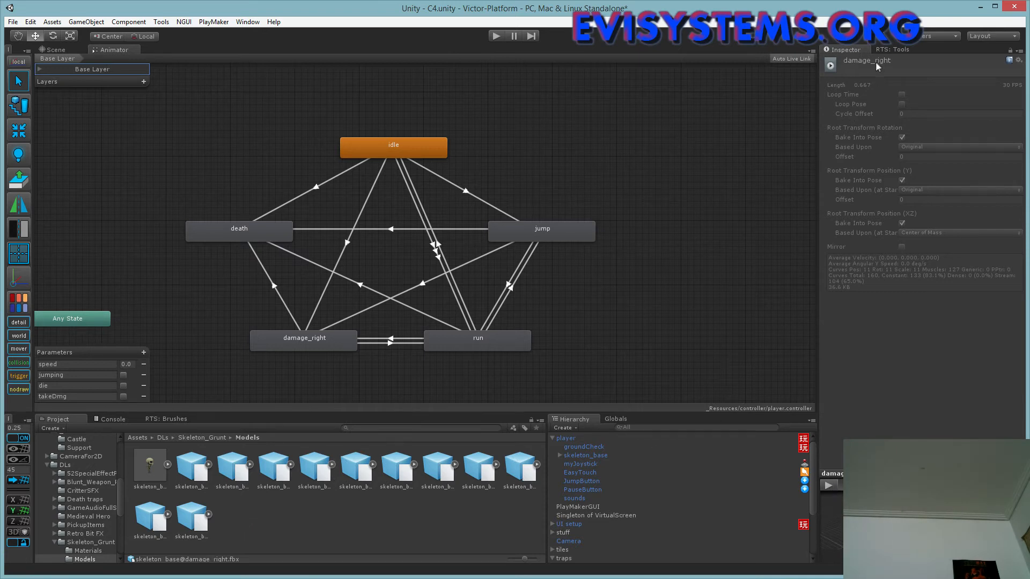
- Inspect the damage_right to run transition's takeDmg and Exit Time conditions and preview the blend
{"action": "left_click", "coordinate": [307, 341]}
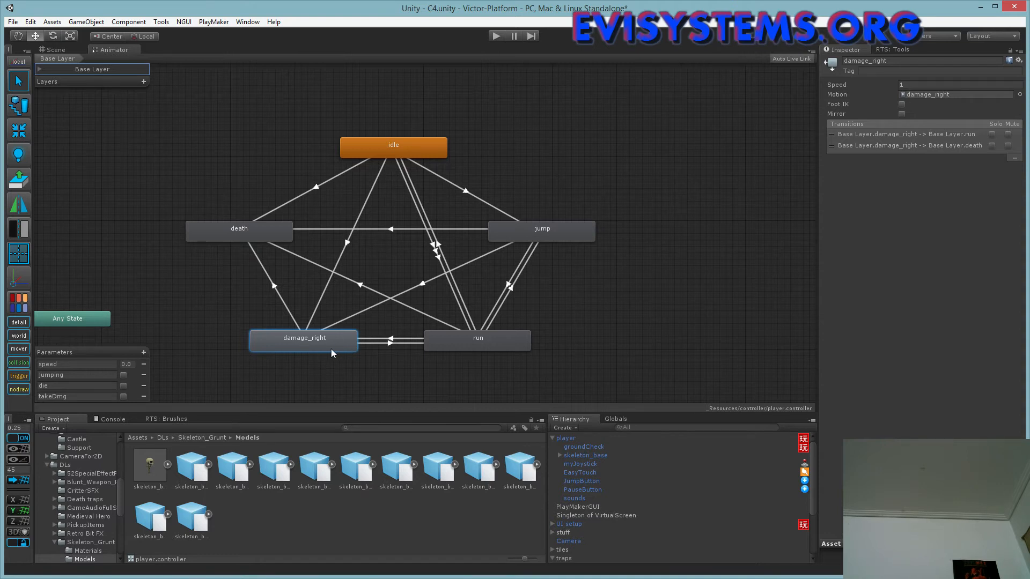
{"action": "left_click", "coordinate": [375, 345]}
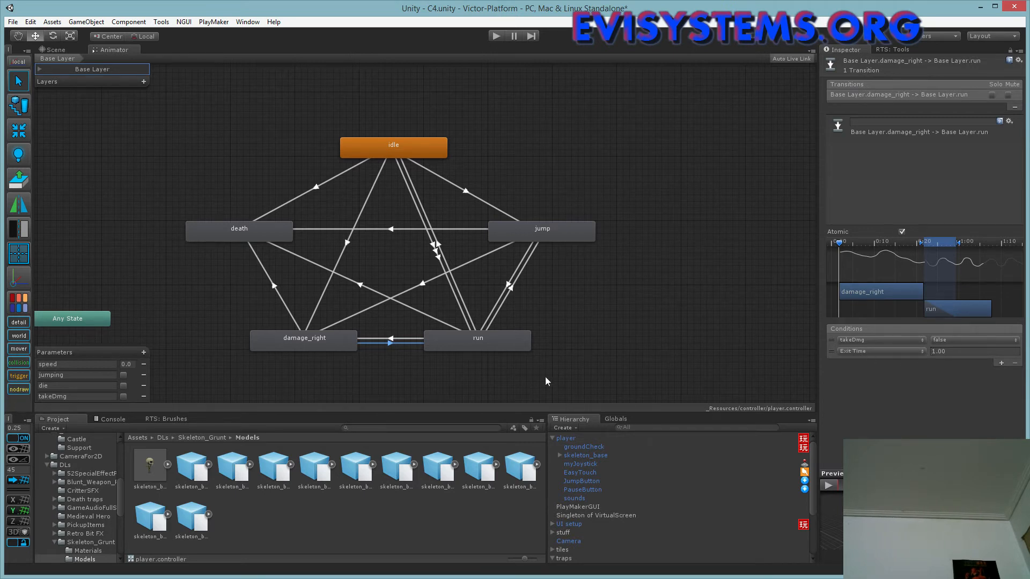
{"action": "left_click", "coordinate": [833, 485]}
{"action": "left_click", "coordinate": [829, 485]}
- Recheck the run state and the speed conditions on its transition back to idle
{"action": "left_click", "coordinate": [516, 346]}
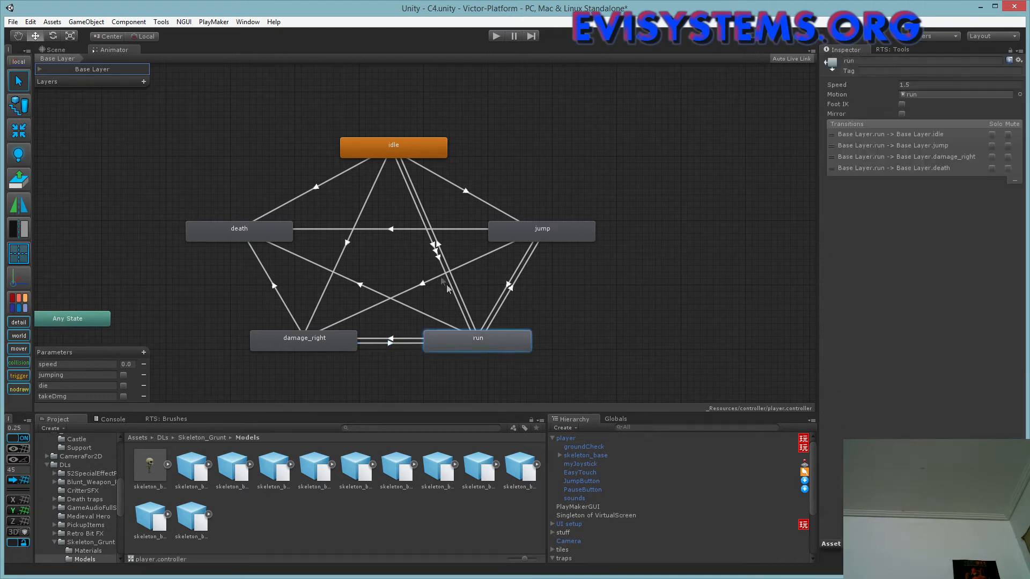
{"action": "left_click", "coordinate": [437, 242]}
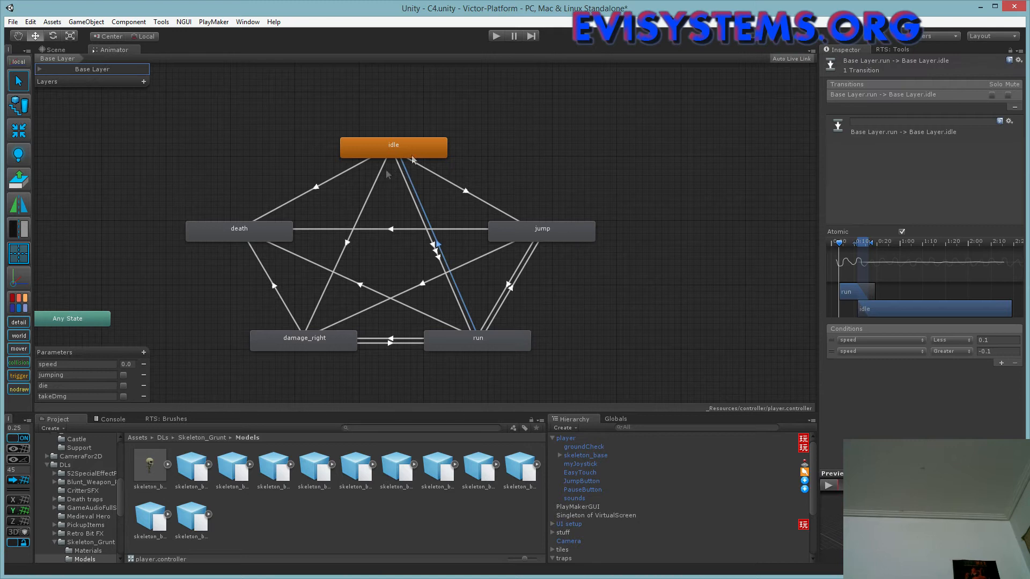
{"action": "left_click", "coordinate": [548, 302]}
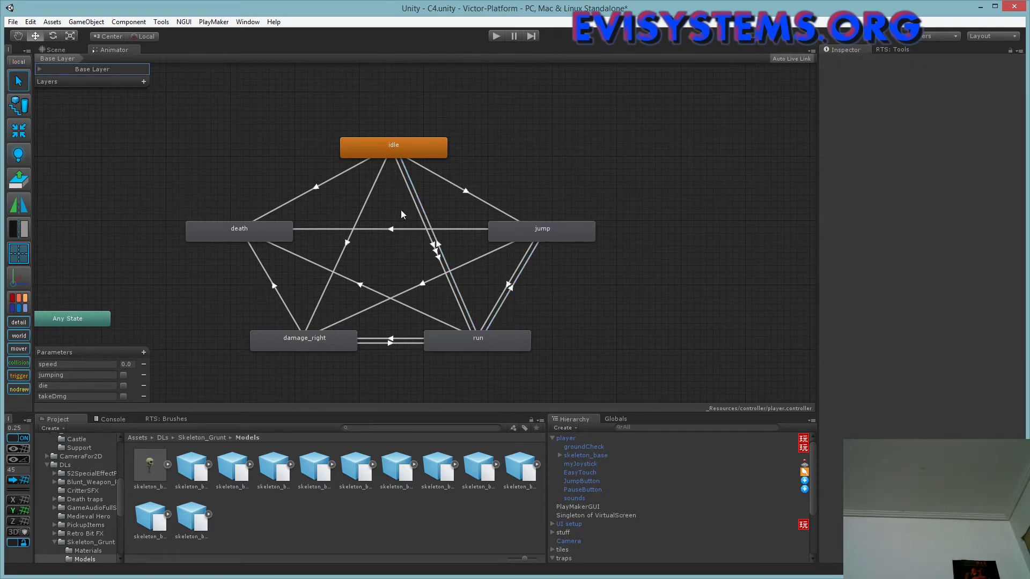
{"action": "left_click", "coordinate": [500, 333]}
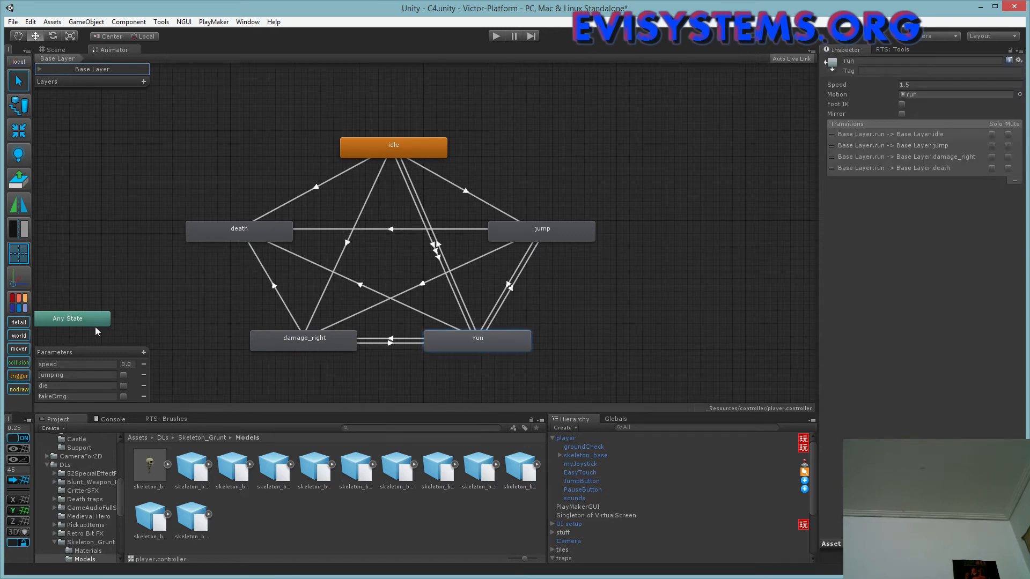
- Move the Any State node above and to the left of the death state, and return to the Scene view
{"action": "left_click_drag", "start_coordinate": [81, 323], "coordinate": [105, 119]}
{"action": "left_click", "coordinate": [113, 140]}
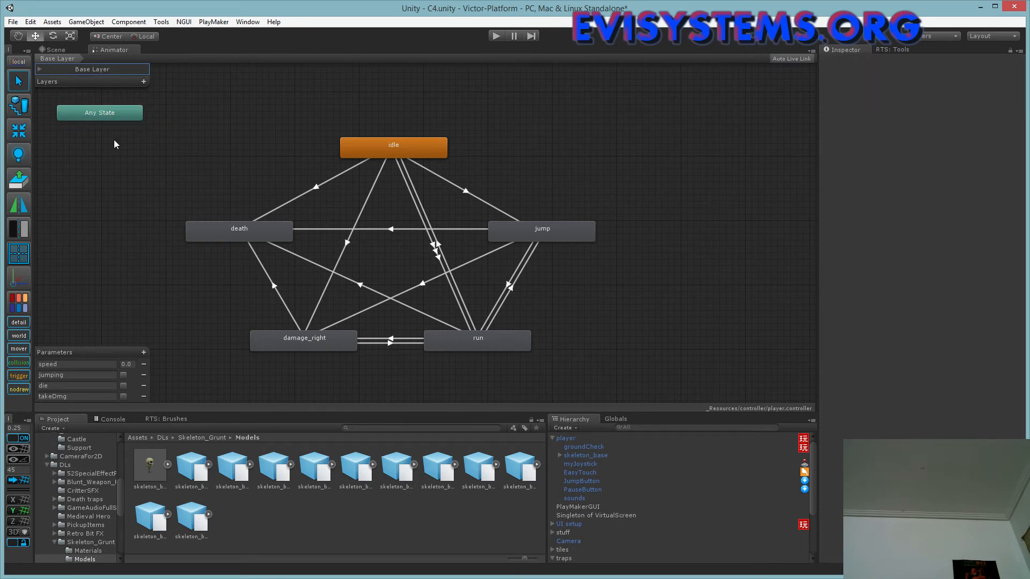
{"action": "left_click", "coordinate": [377, 146]}
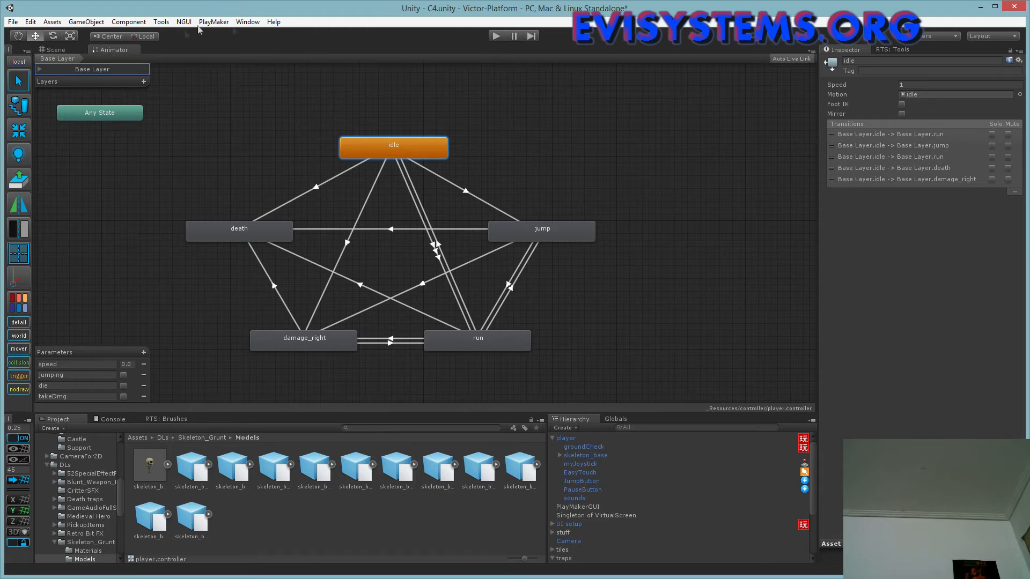
{"action": "left_click", "coordinate": [54, 49]}
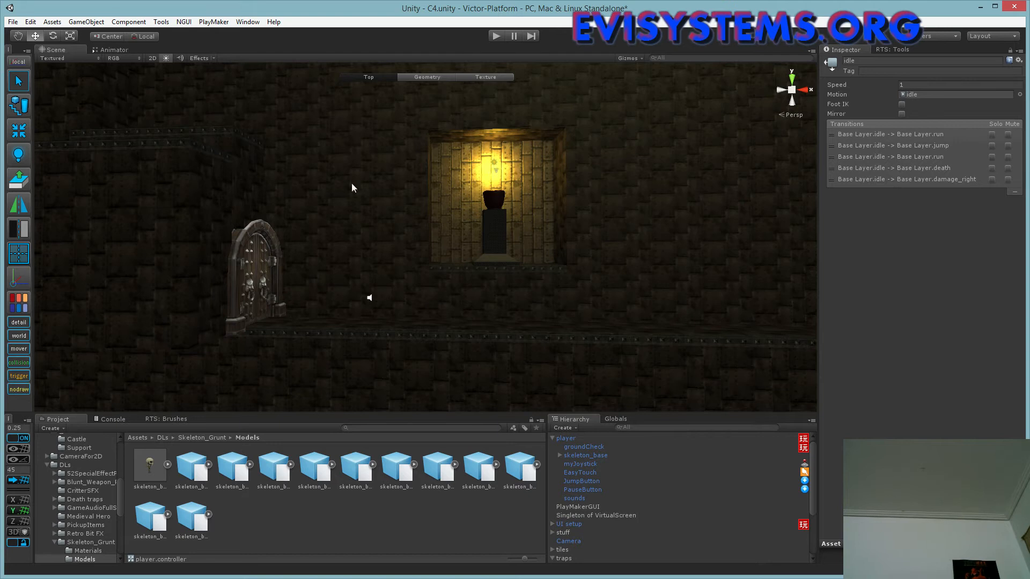
- Check the parameter types that can be added to the Animator controller, adding none, and return to the Scene view
{"action": "left_click", "coordinate": [113, 49]}
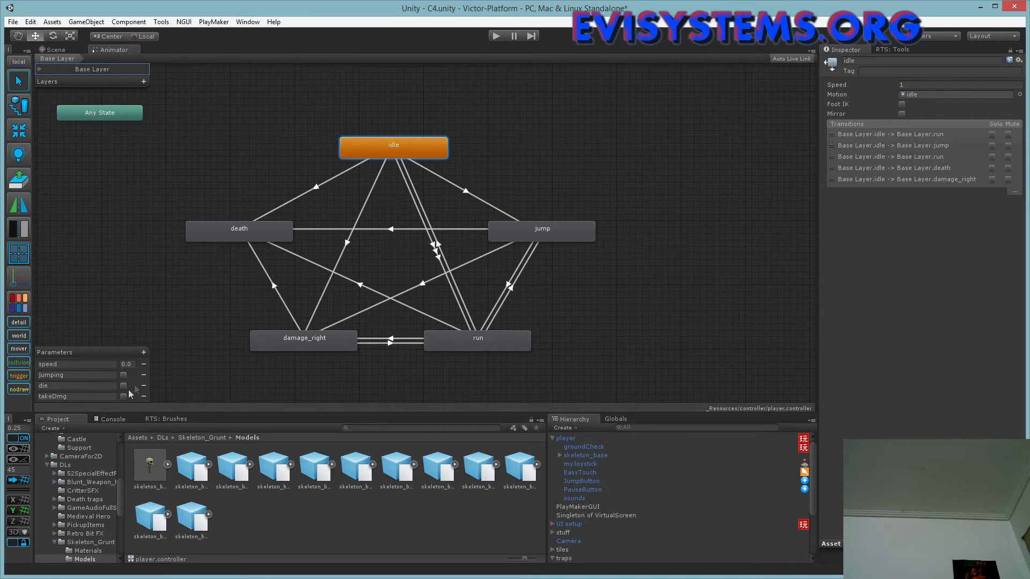
{"action": "left_click", "coordinate": [144, 353]}
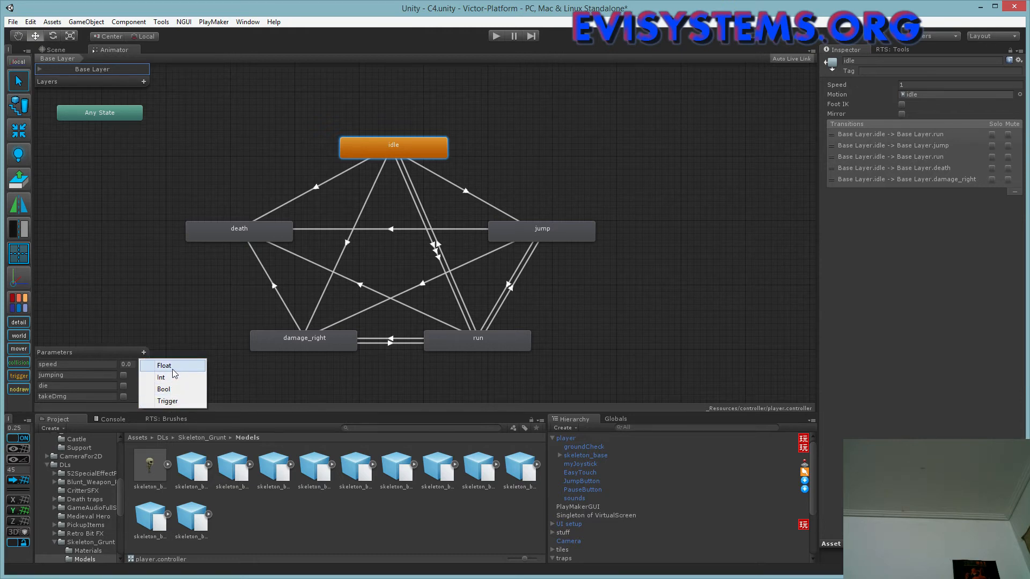
{"action": "left_click", "coordinate": [135, 286]}
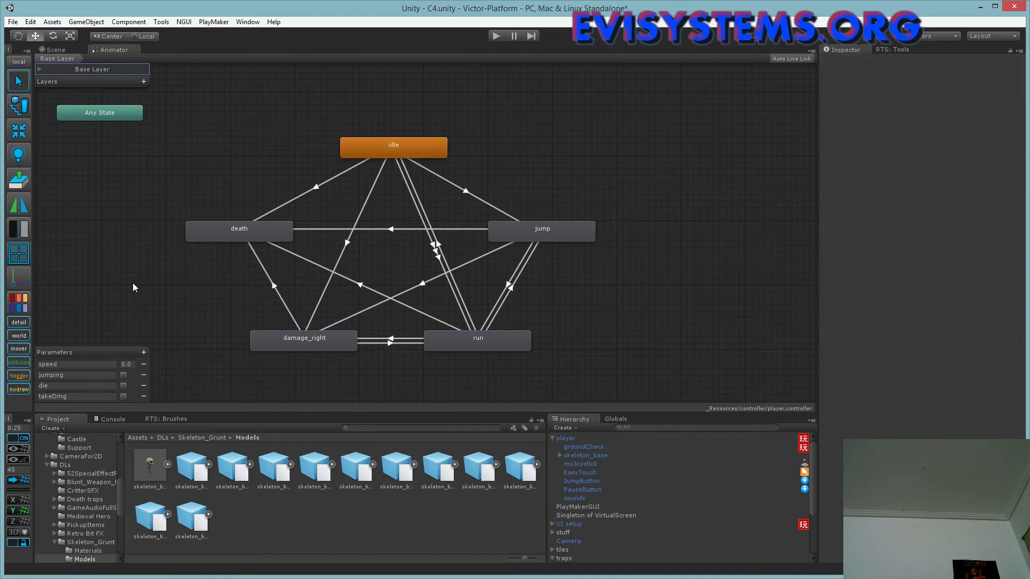
{"action": "left_click", "coordinate": [52, 50]}
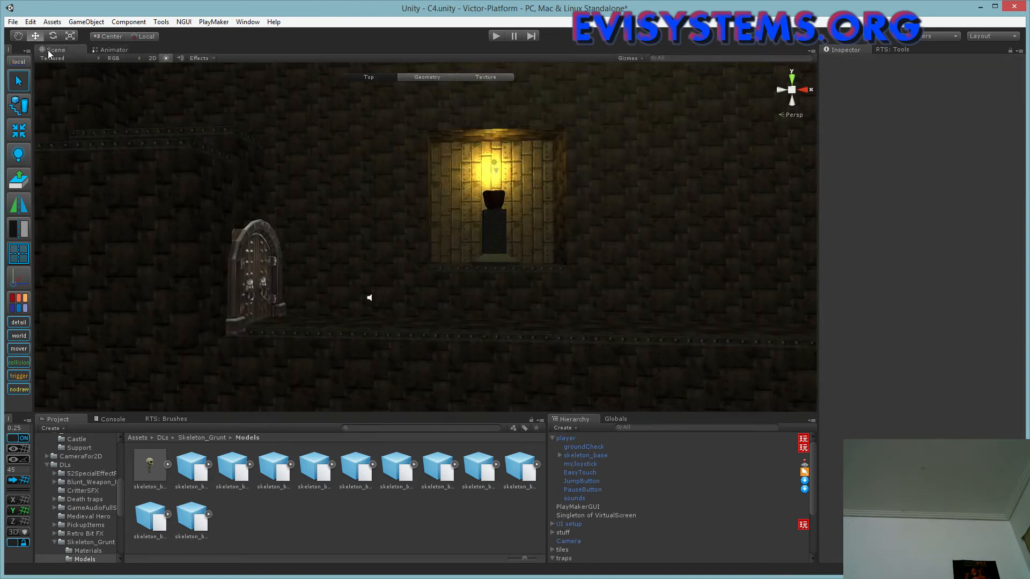
- Inspect the components attached to the player object and its groundCheck child
{"action": "left_click", "coordinate": [570, 439]}
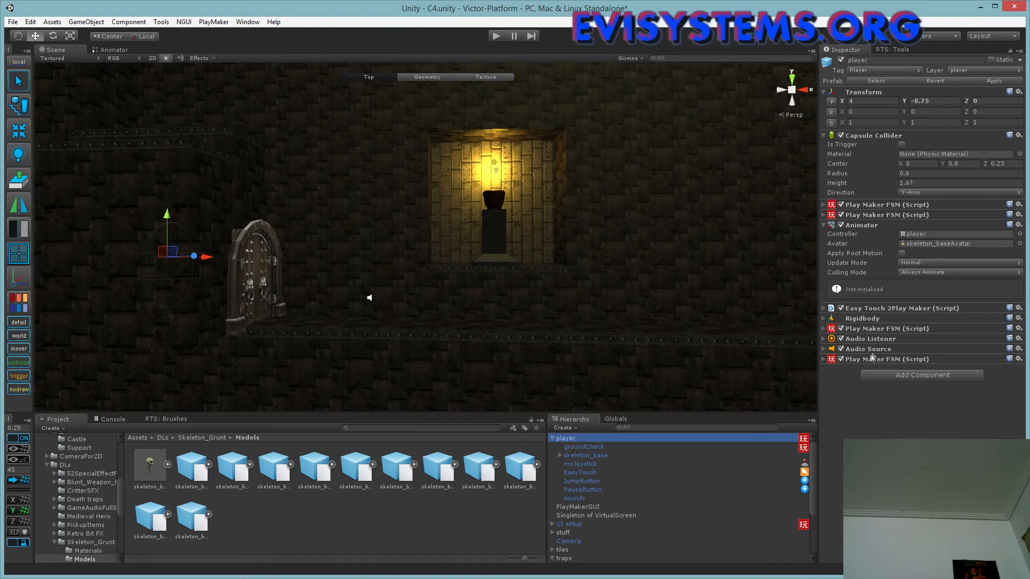
{"action": "left_click", "coordinate": [603, 449]}
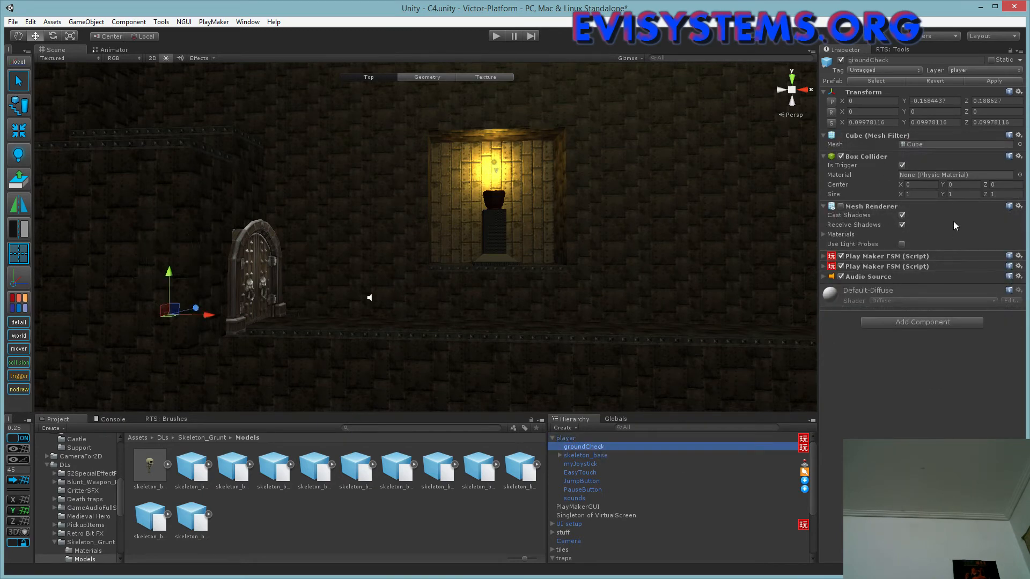
{"action": "left_click", "coordinate": [567, 441]}
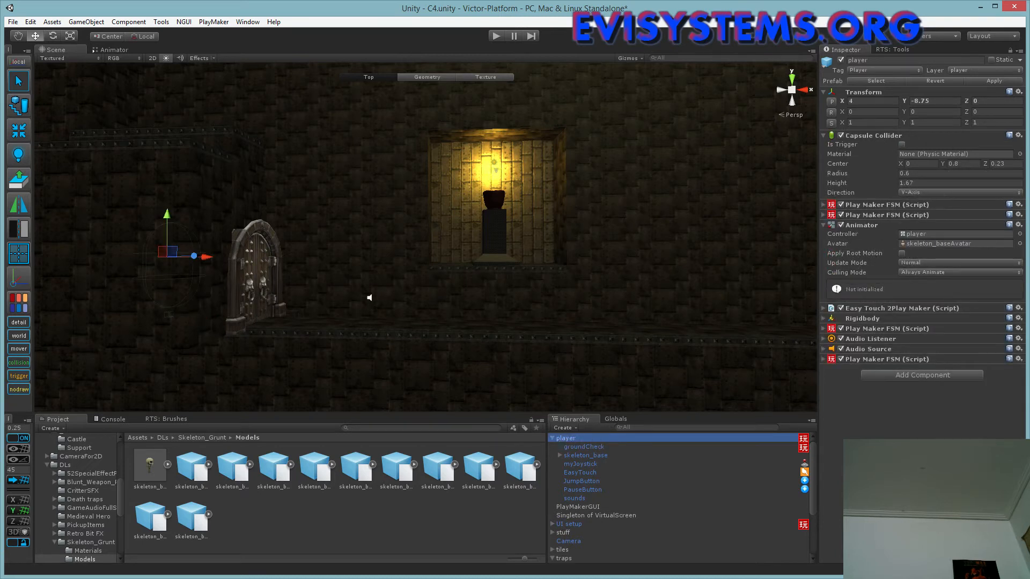
- Bring the floating PlayMaker editor window over the scene and detach the Game view from it, showing player's Movement FSM
{"action": "left_click_drag", "start_coordinate": [1029, 63], "coordinate": [430, 56]}
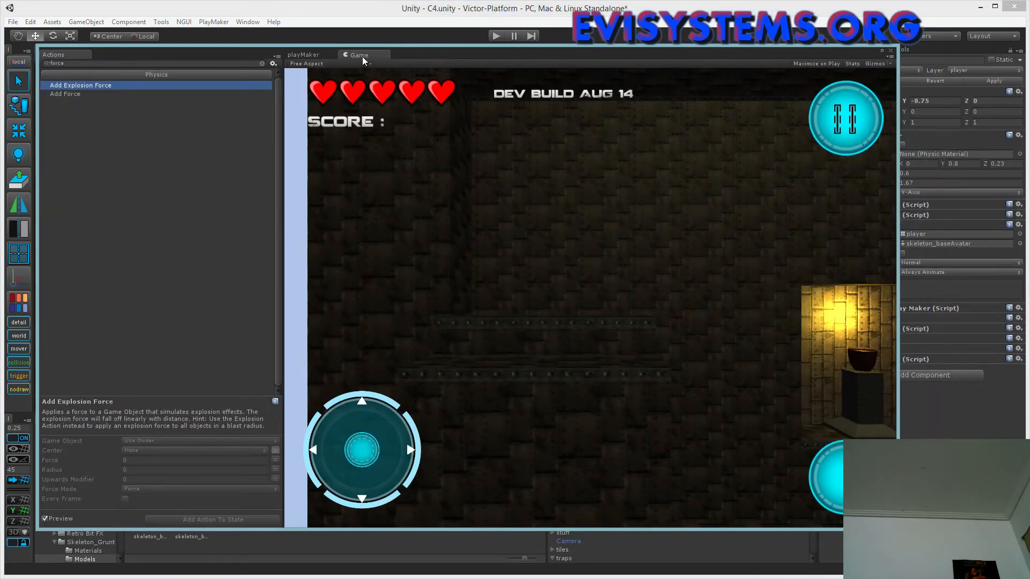
{"action": "left_click_drag", "start_coordinate": [359, 56], "coordinate": [1029, 53]}
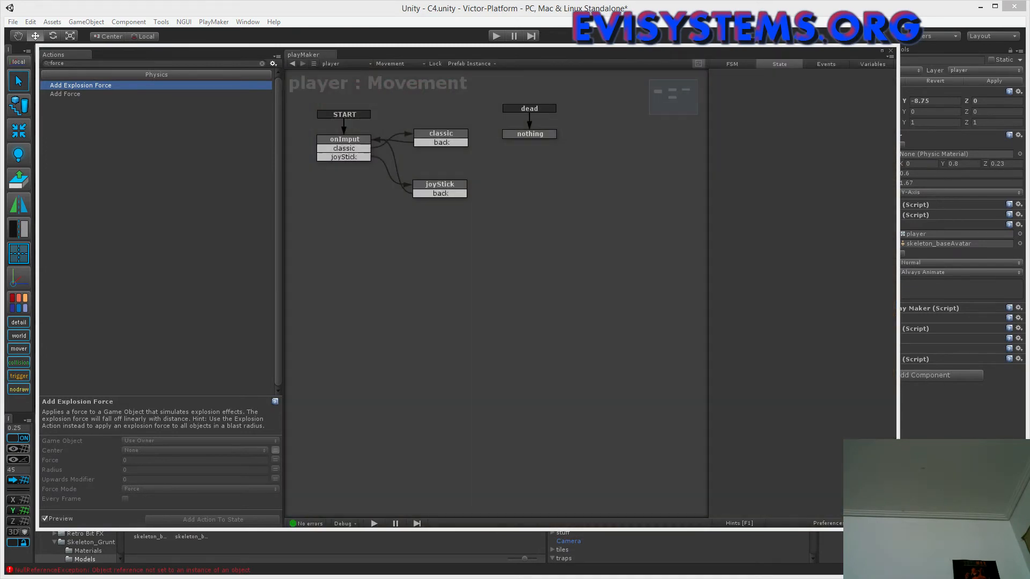
{"action": "left_click", "coordinate": [400, 204]}
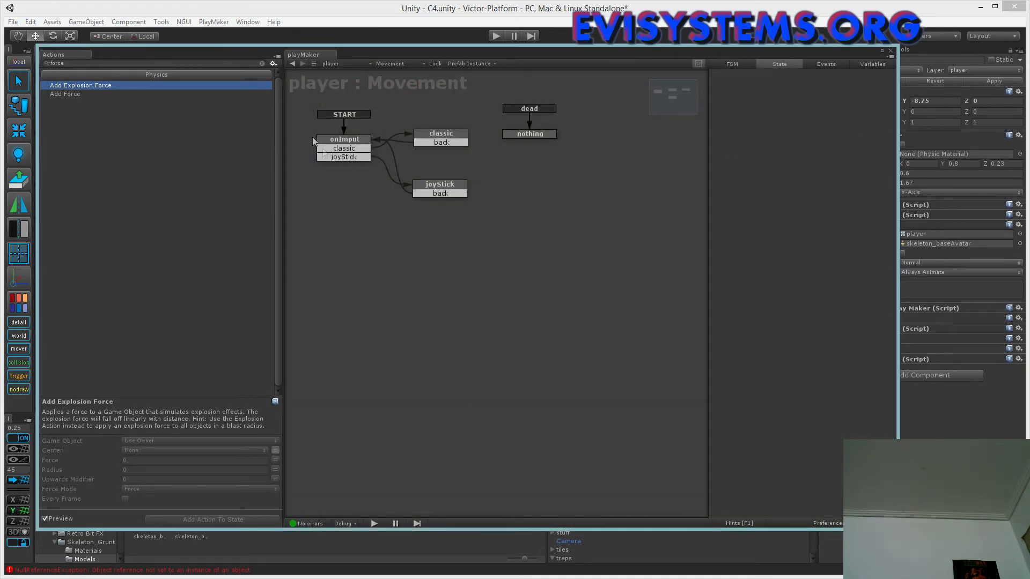
- Examine the actions of the onInput and classic states in player's Movement FSM, down to Set Animator Float and Float Compare
{"action": "left_click", "coordinate": [359, 140]}
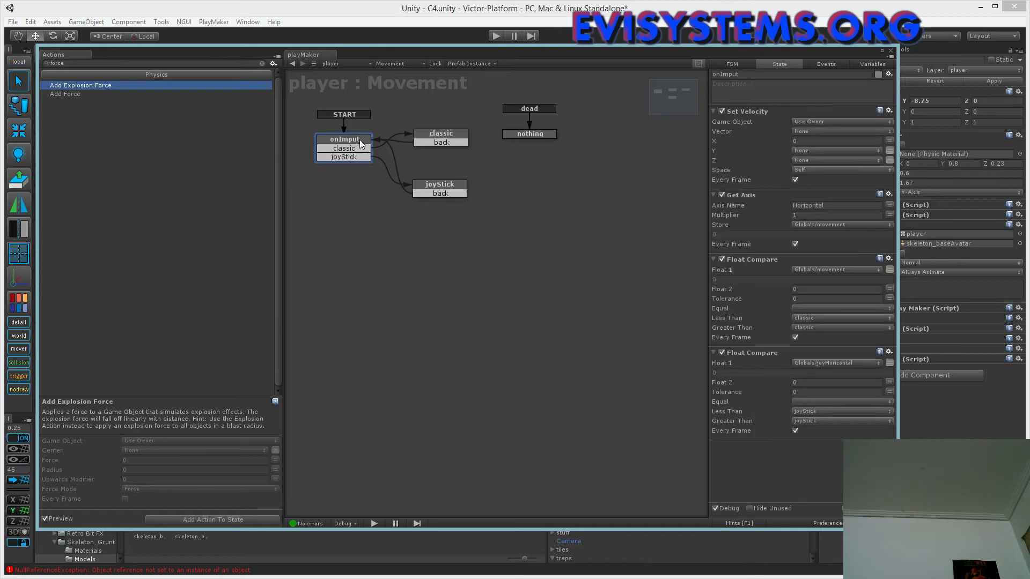
{"action": "left_click", "coordinate": [440, 142]}
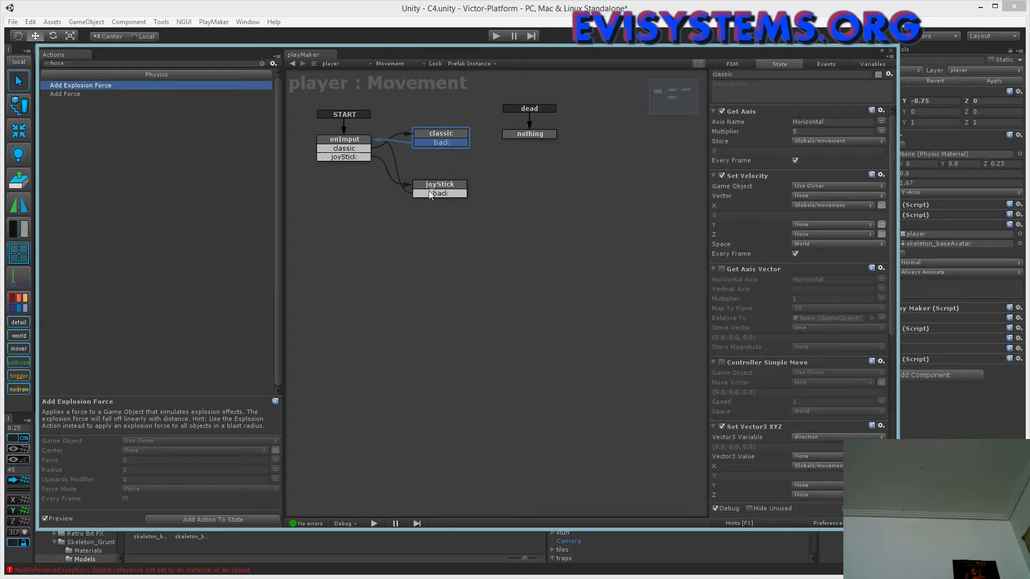
{"action": "scroll", "coordinate": [819, 381], "scroll_direction": "down", "scroll_amount": 10}
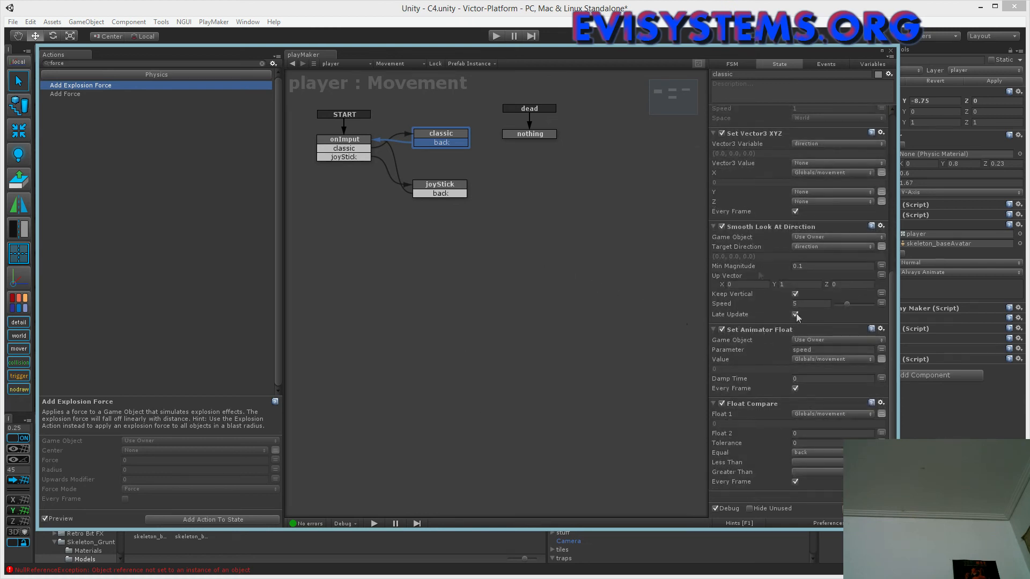
- Compare the onInput state's Float Compare actions with the joyStick state's actions in the Movement FSM
{"action": "left_click", "coordinate": [350, 136]}
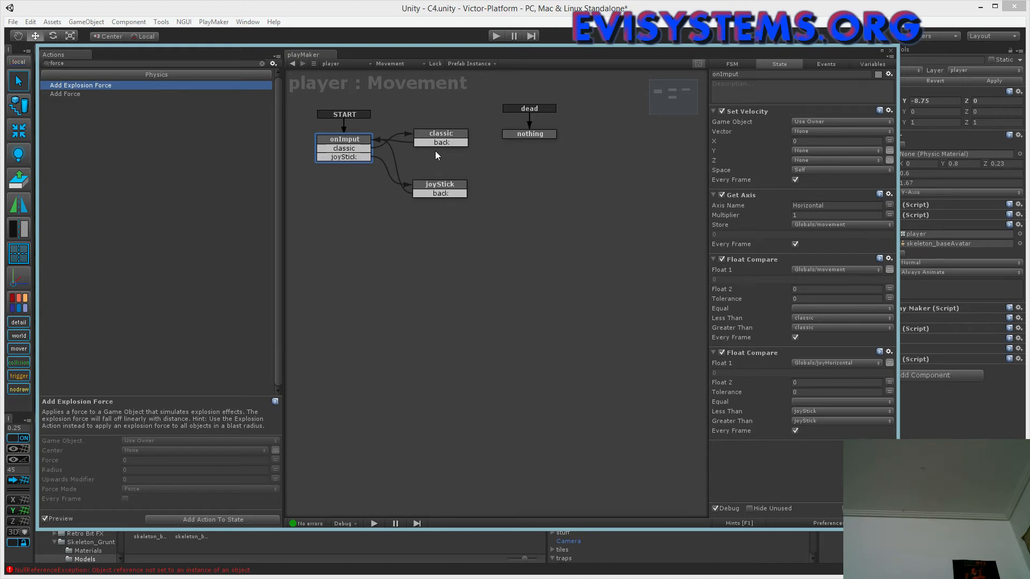
{"action": "left_click", "coordinate": [438, 184]}
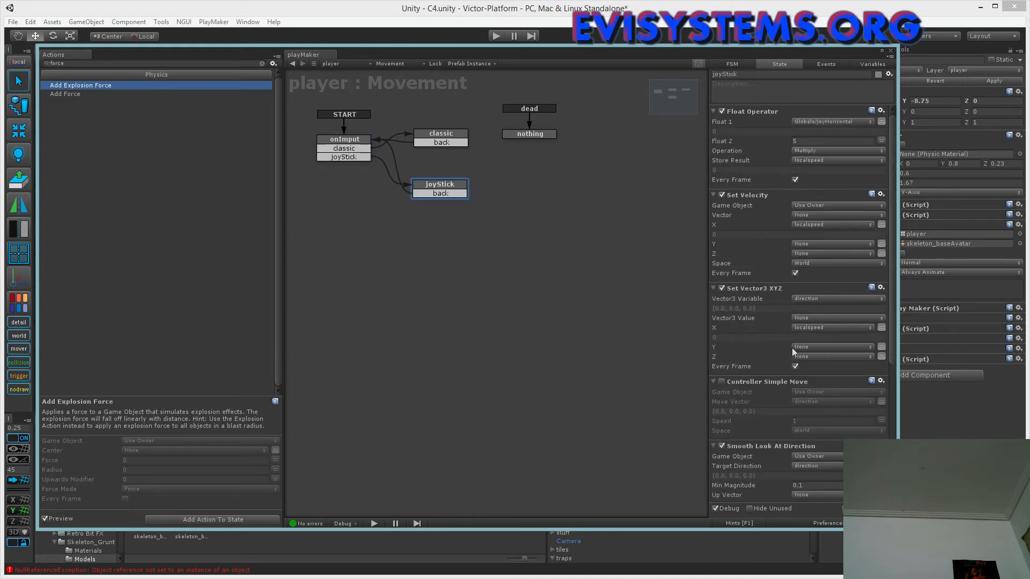
{"action": "scroll", "coordinate": [793, 349], "scroll_direction": "down", "scroll_amount": 4}
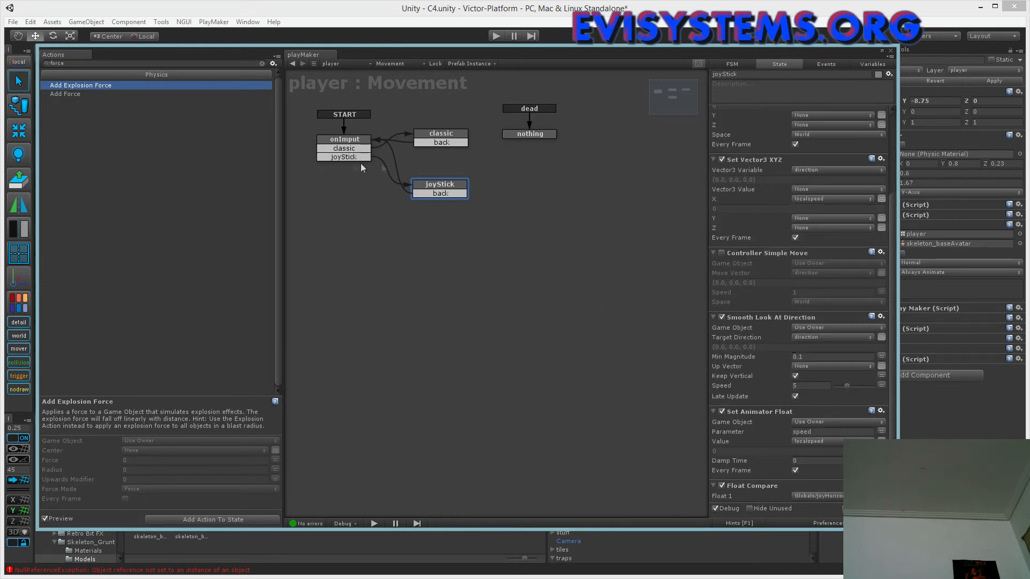
{"action": "left_click", "coordinate": [329, 147]}
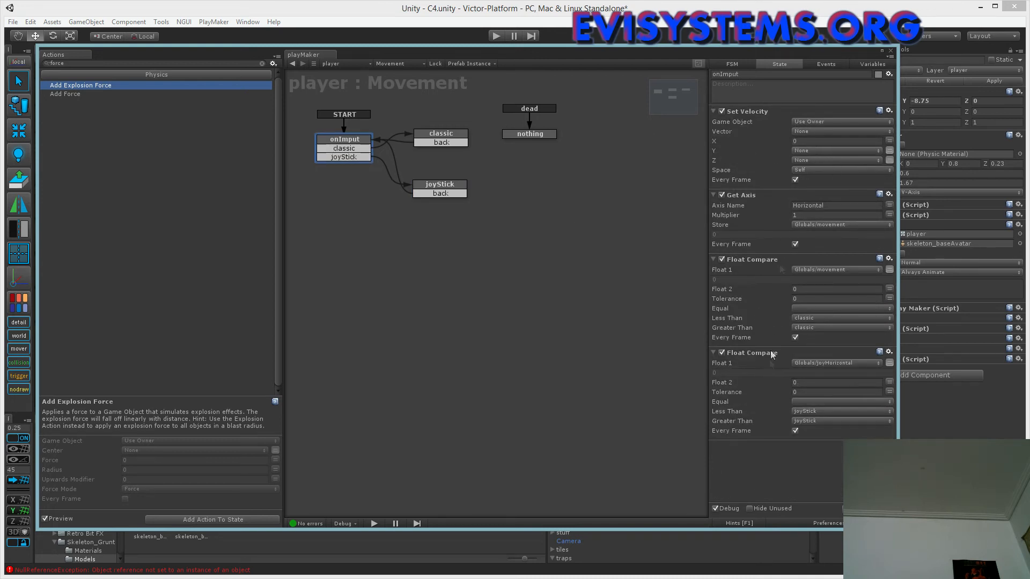
{"action": "left_click", "coordinate": [438, 191]}
{"action": "left_click", "coordinate": [332, 154]}
- Move the PlayMaker window off the scene and inspect the player's expanded Rigidbody component, including its mass
{"action": "left_click_drag", "start_coordinate": [599, 53], "coordinate": [0, 53]}
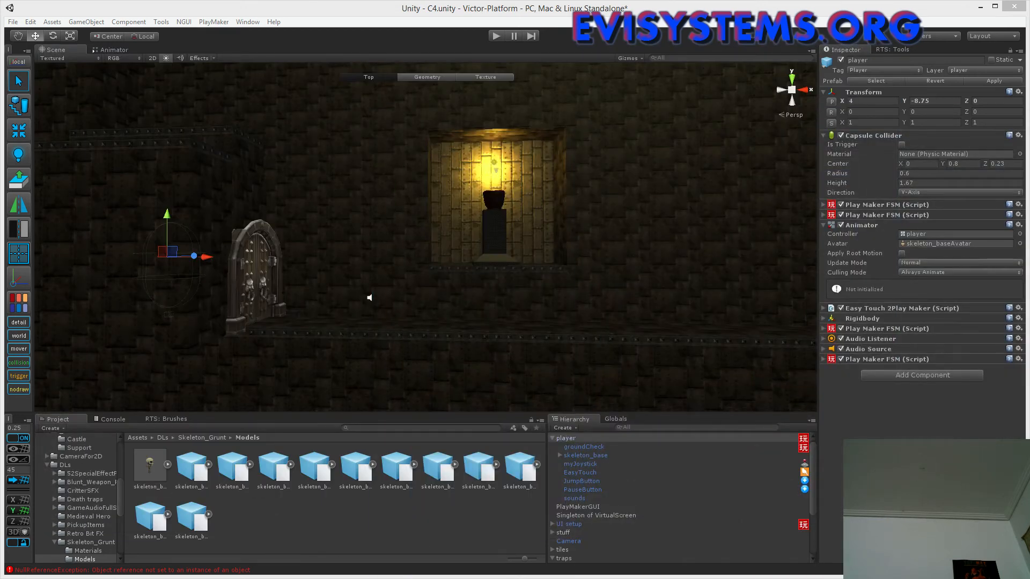
{"action": "left_click", "coordinate": [582, 439]}
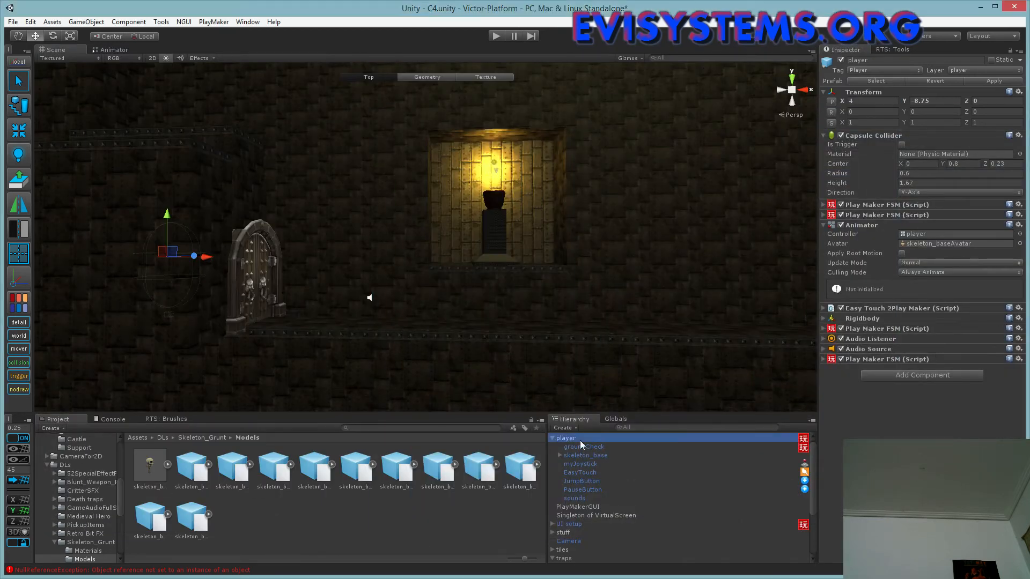
{"action": "left_click", "coordinate": [825, 320]}
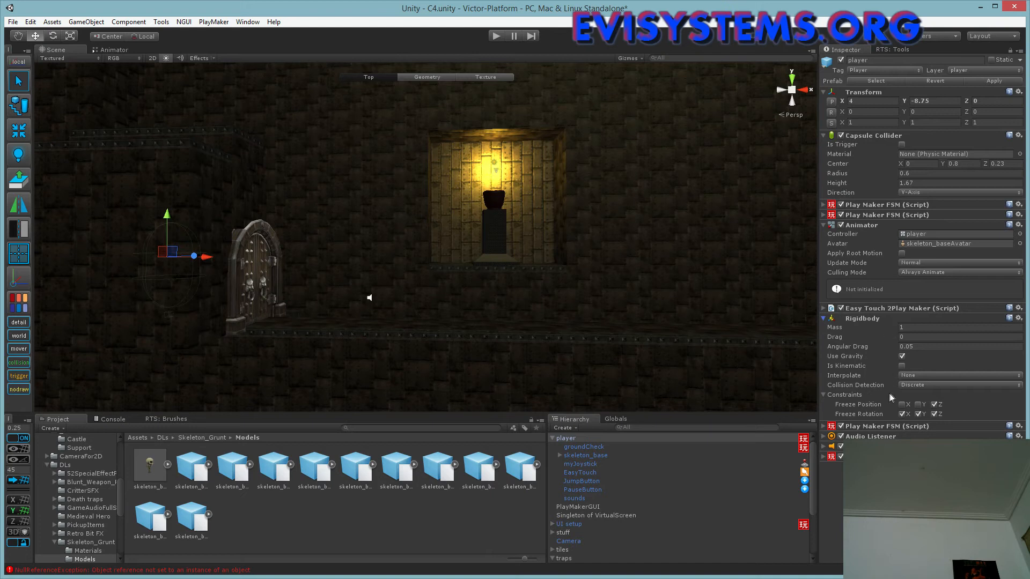
{"action": "left_click", "coordinate": [903, 327]}
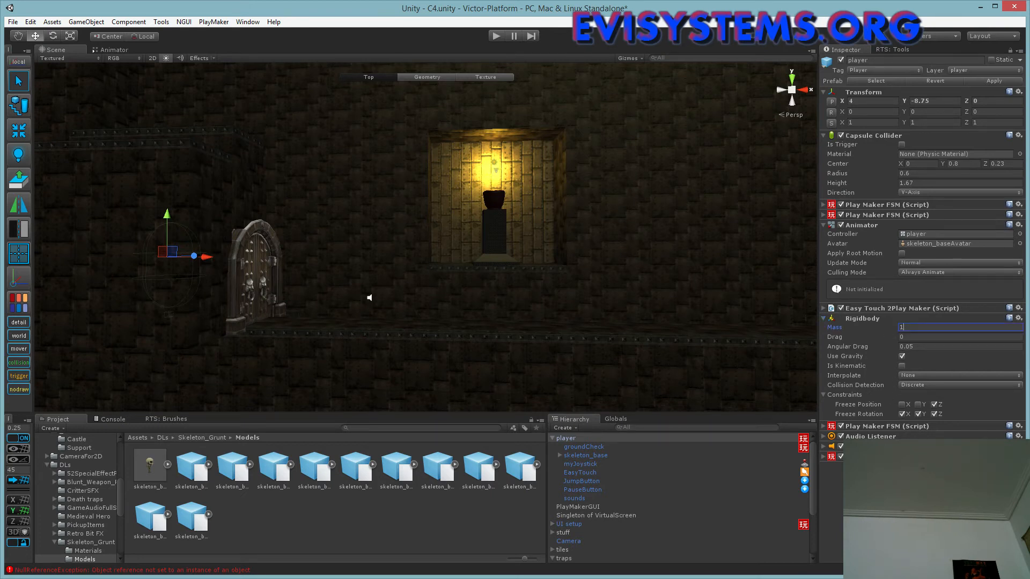
- Bring back the PlayMaker window and examine the joyStick state's velocity, direction, Smooth Look At Direction and Set Animator Float actions
{"action": "left_click_drag", "start_coordinate": [1029, 102], "coordinate": [433, 55]}
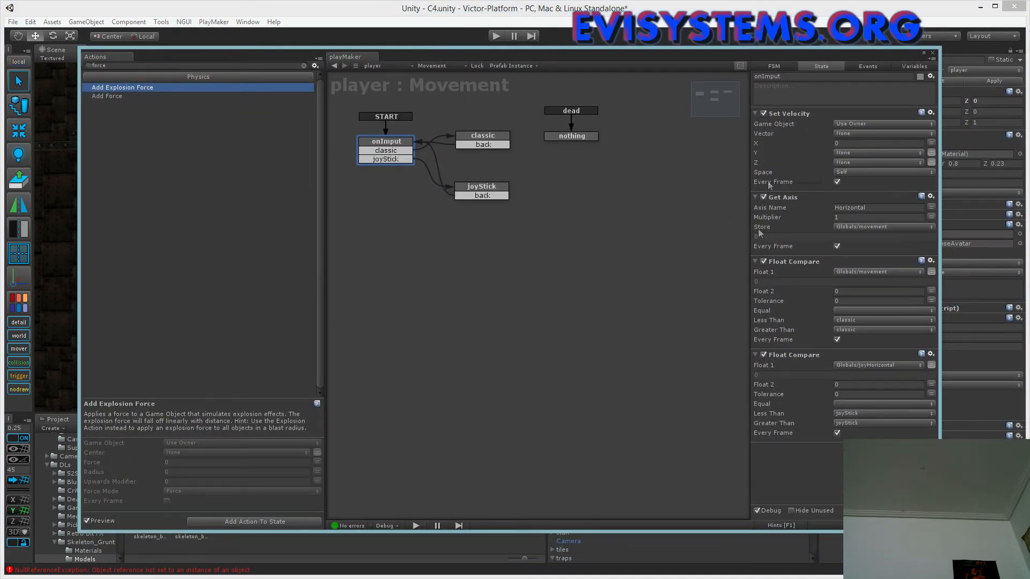
{"action": "left_click", "coordinate": [480, 183]}
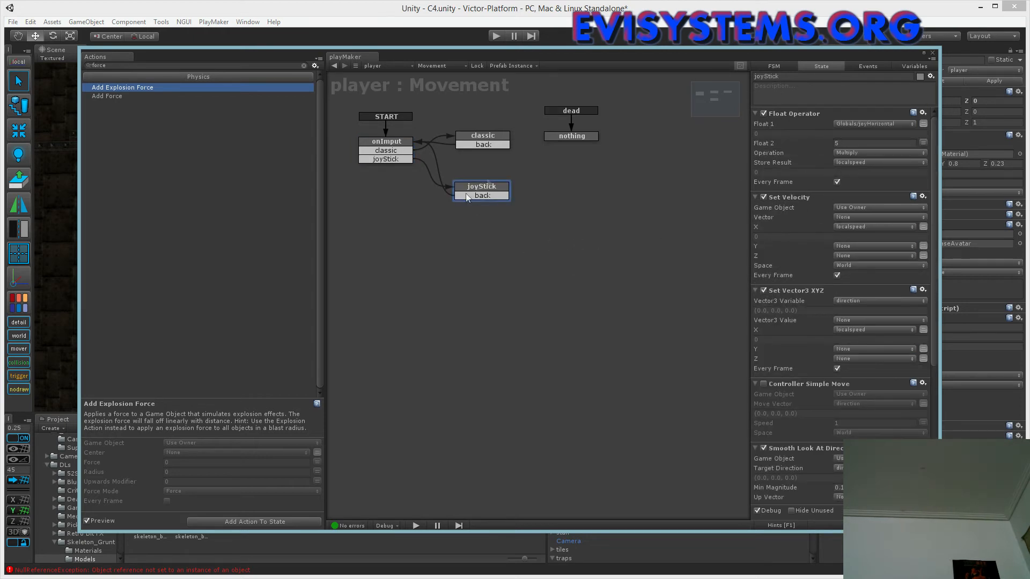
{"action": "scroll", "coordinate": [793, 292], "scroll_direction": "down", "scroll_amount": 4}
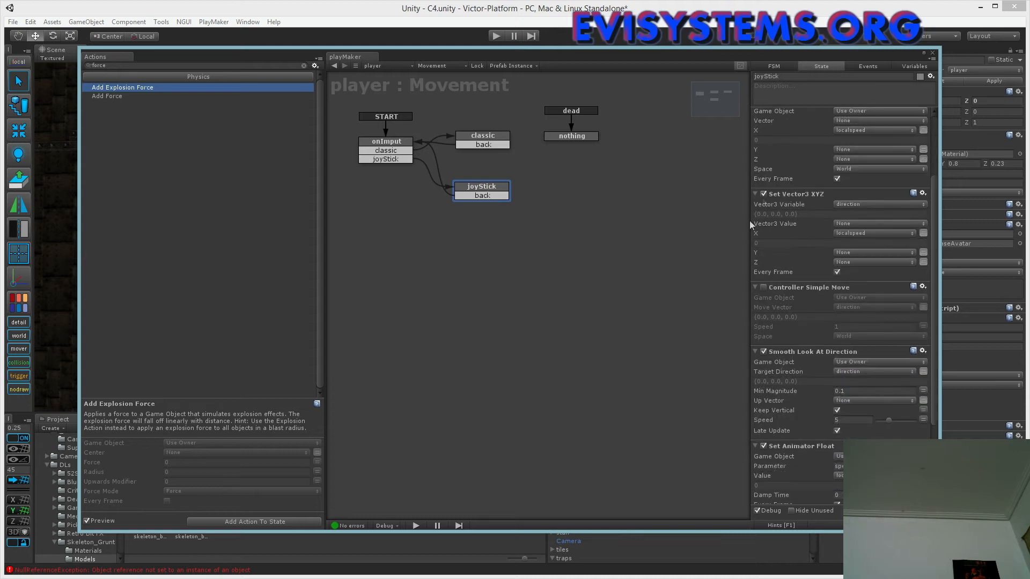
{"action": "scroll", "coordinate": [829, 299], "scroll_direction": "down", "scroll_amount": 1}
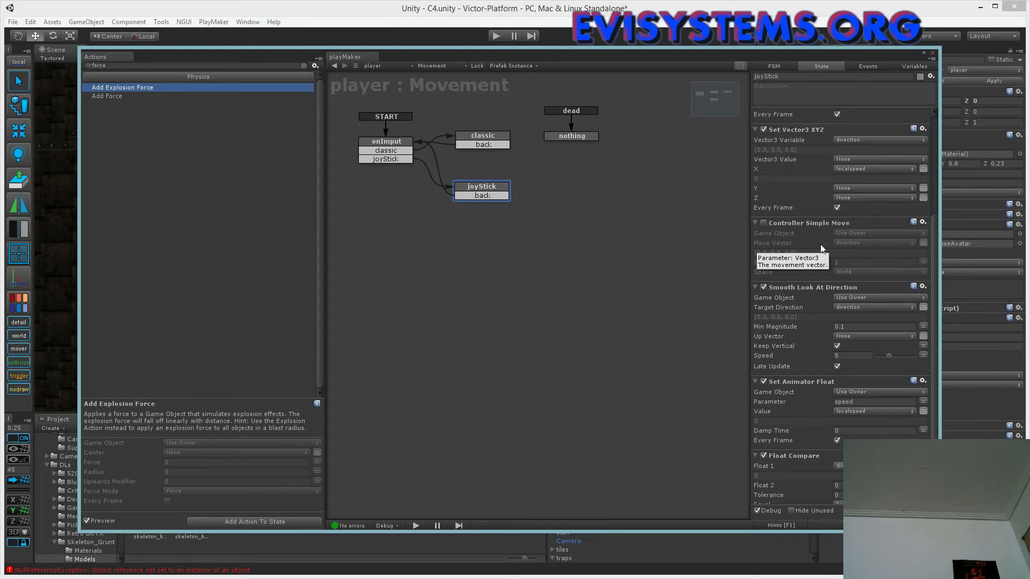
{"action": "scroll", "coordinate": [803, 326], "scroll_direction": "down", "scroll_amount": 3}
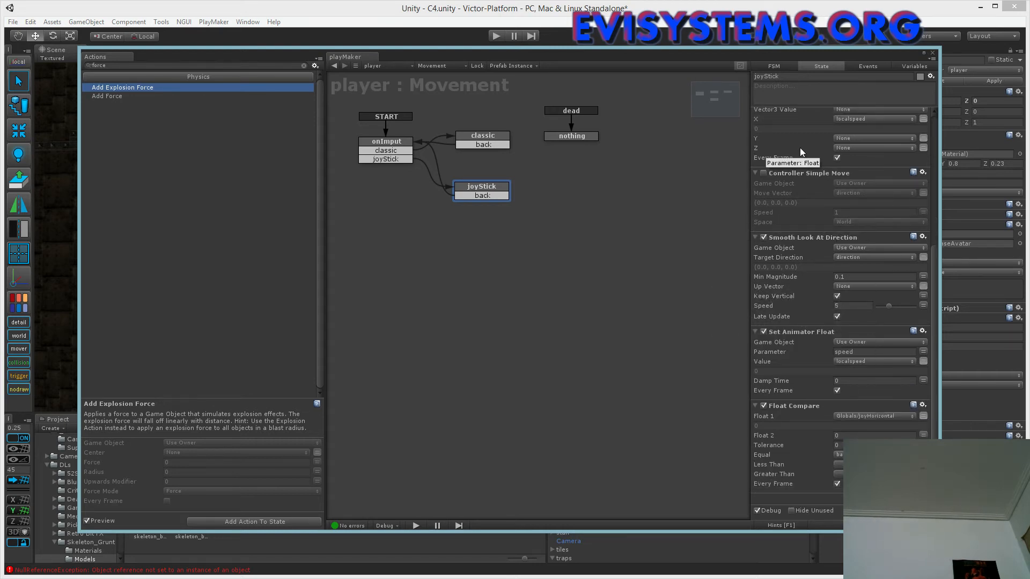
{"action": "scroll", "coordinate": [801, 152], "scroll_direction": "up", "scroll_amount": 6}
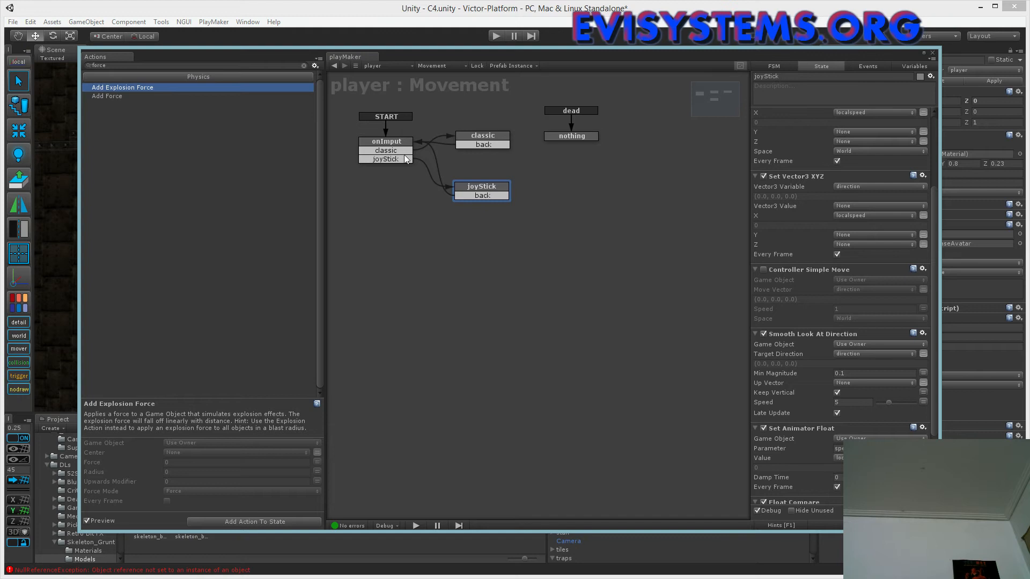
{"action": "scroll", "coordinate": [838, 277], "scroll_direction": "down", "scroll_amount": 3}
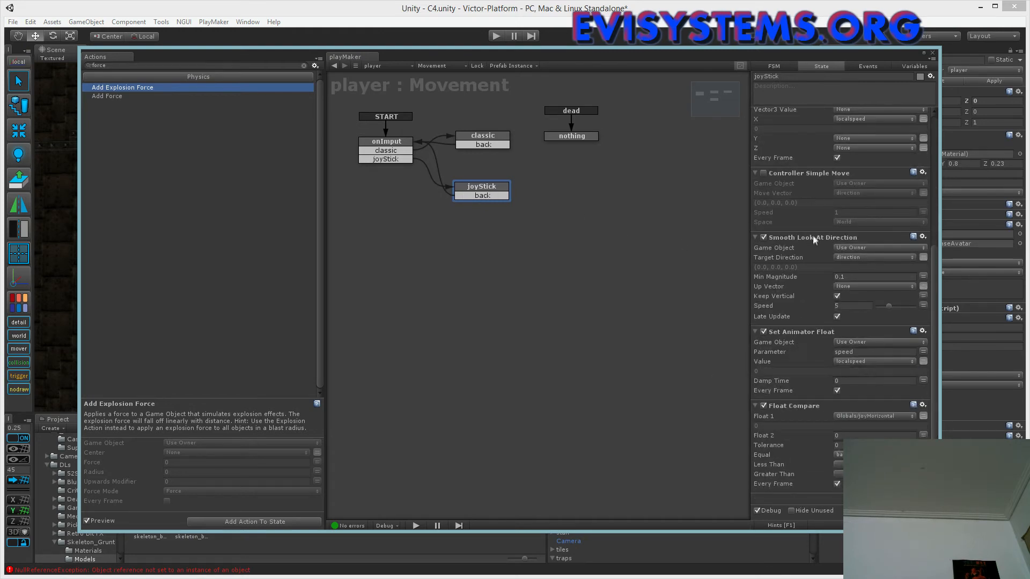
{"action": "scroll", "coordinate": [814, 241], "scroll_direction": "up", "scroll_amount": 5}
{"action": "scroll", "coordinate": [813, 269], "scroll_direction": "down", "scroll_amount": 5}
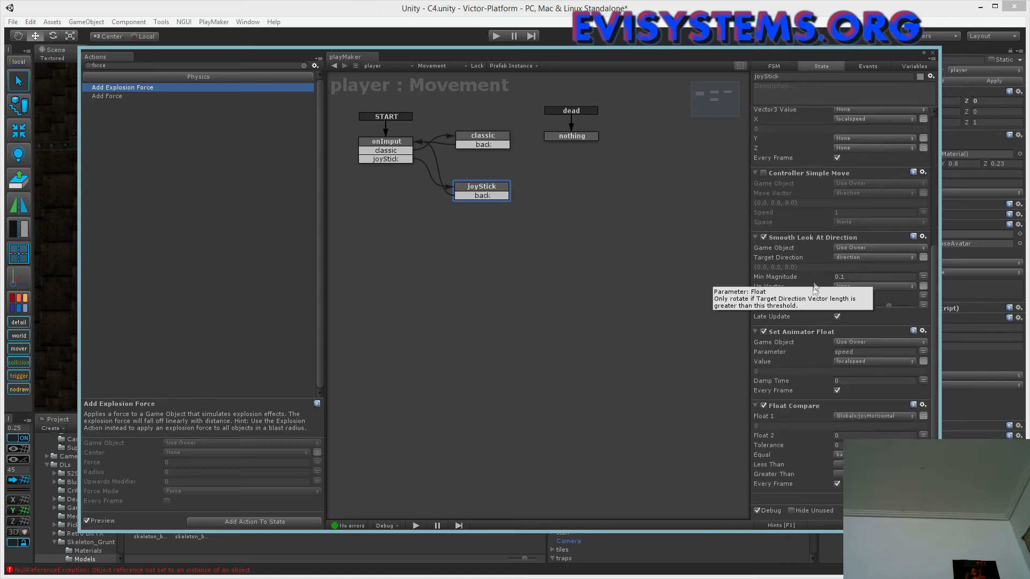
- Compare the joyStick state's Set Animator Float parameter with the speed parameter of the Animator controller
{"action": "left_click", "coordinate": [832, 332]}
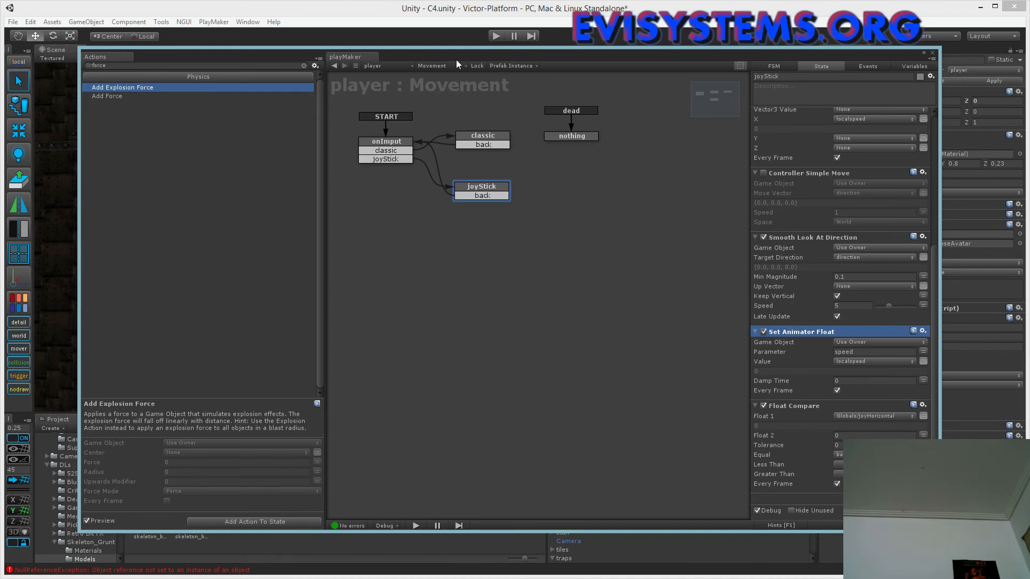
{"action": "left_click_drag", "start_coordinate": [455, 56], "coordinate": [0, 127]}
{"action": "left_click", "coordinate": [128, 49]}
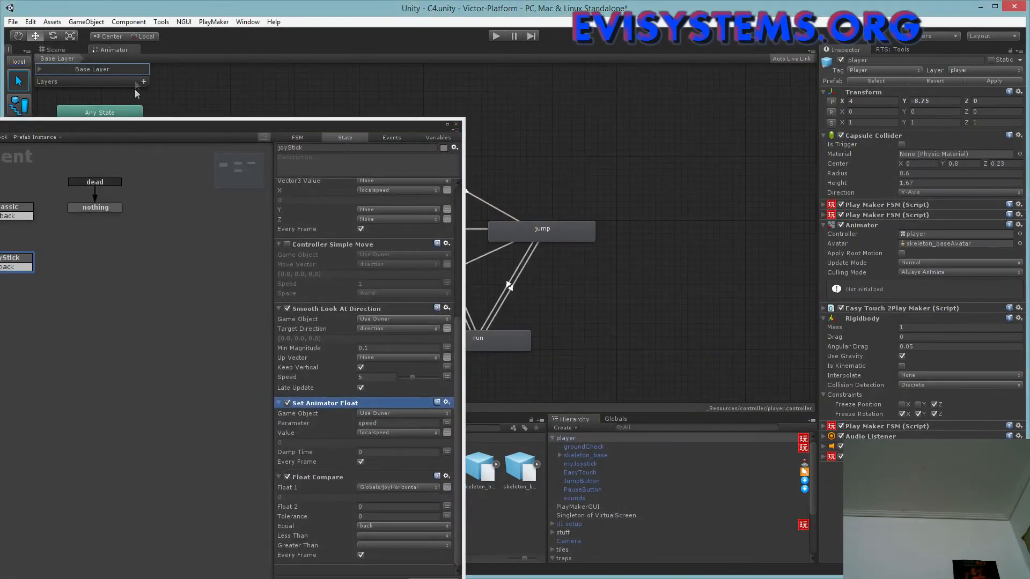
{"action": "left_click_drag", "start_coordinate": [139, 128], "coordinate": [412, 454]}
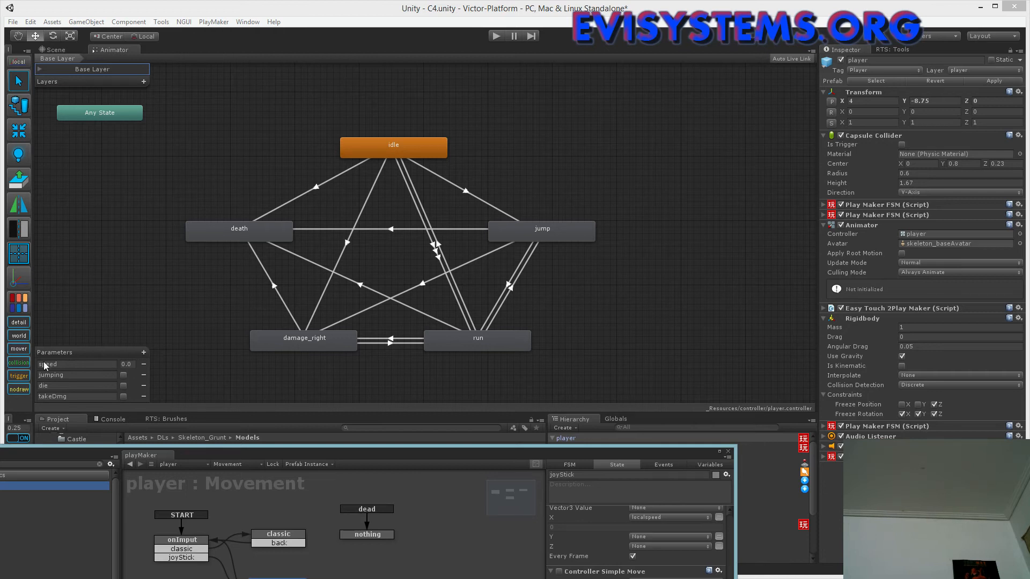
- Bring back the PlayMaker window, clear the action search filter and expand the Animator action category
{"action": "left_click_drag", "start_coordinate": [309, 448], "coordinate": [614, 55]}
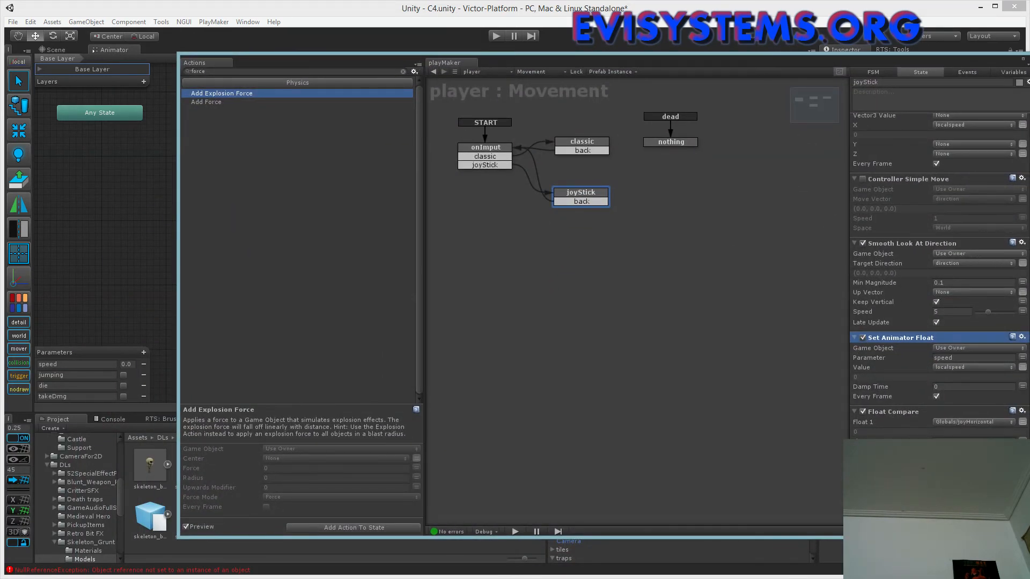
{"action": "left_click_drag", "start_coordinate": [1028, 278], "coordinate": [977, 277]}
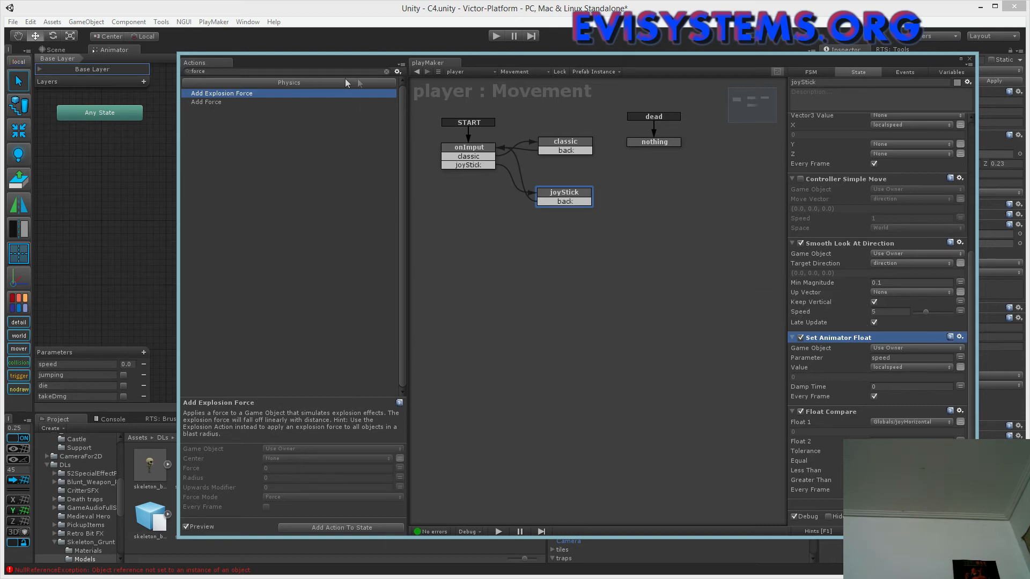
{"action": "left_click", "coordinate": [386, 72]}
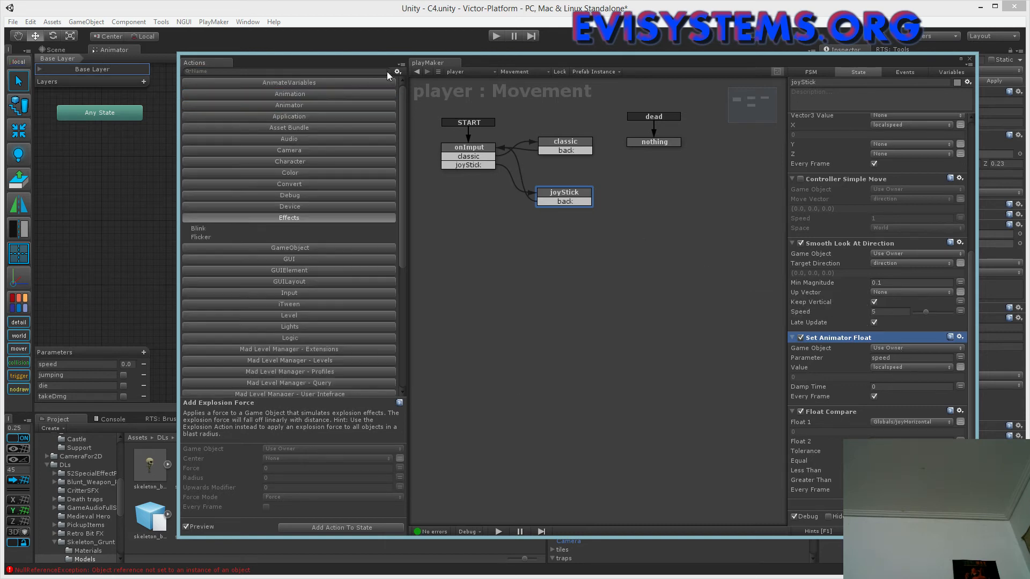
{"action": "left_click", "coordinate": [328, 106]}
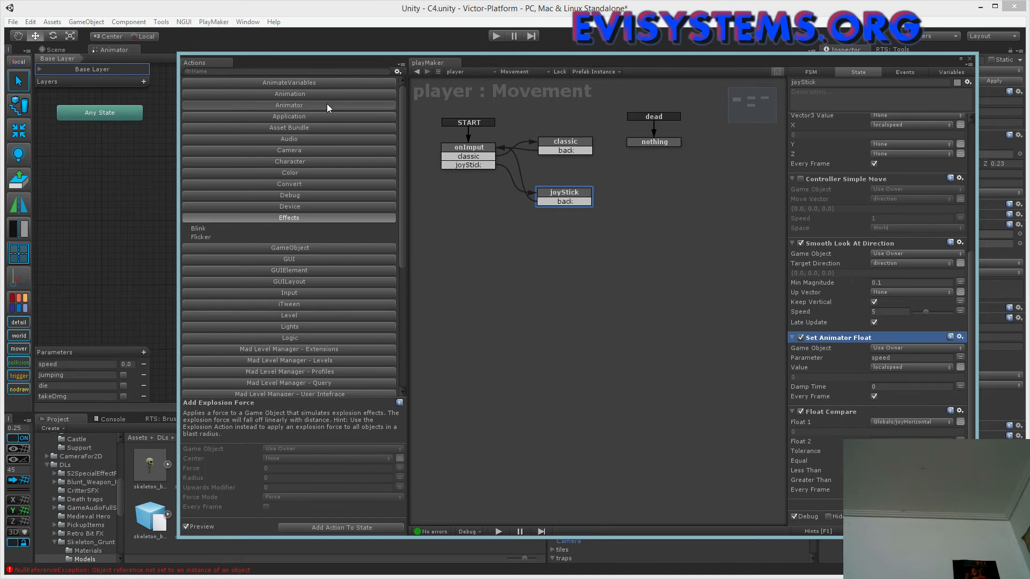
{"action": "left_click", "coordinate": [237, 110]}
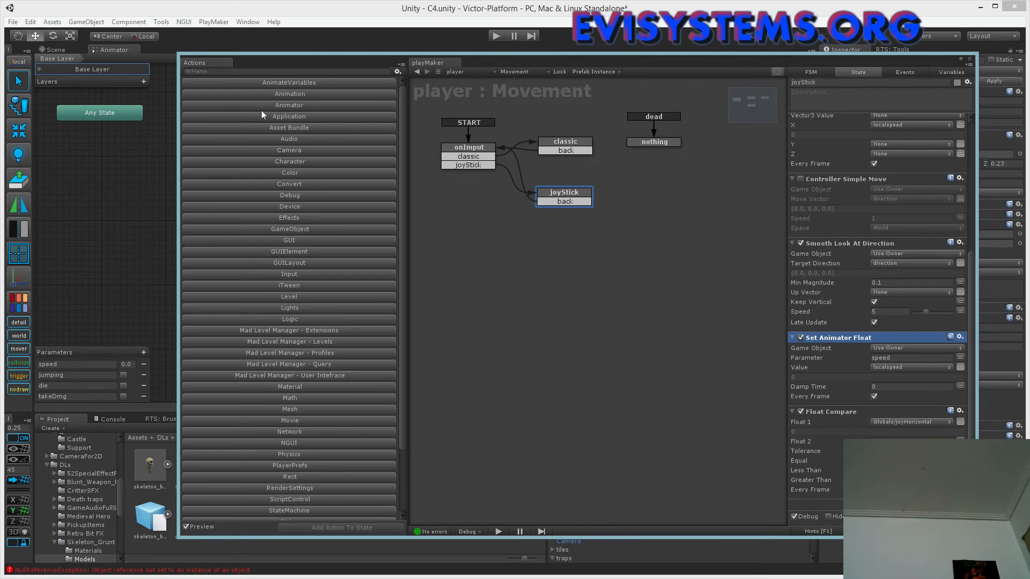
{"action": "left_click", "coordinate": [263, 106]}
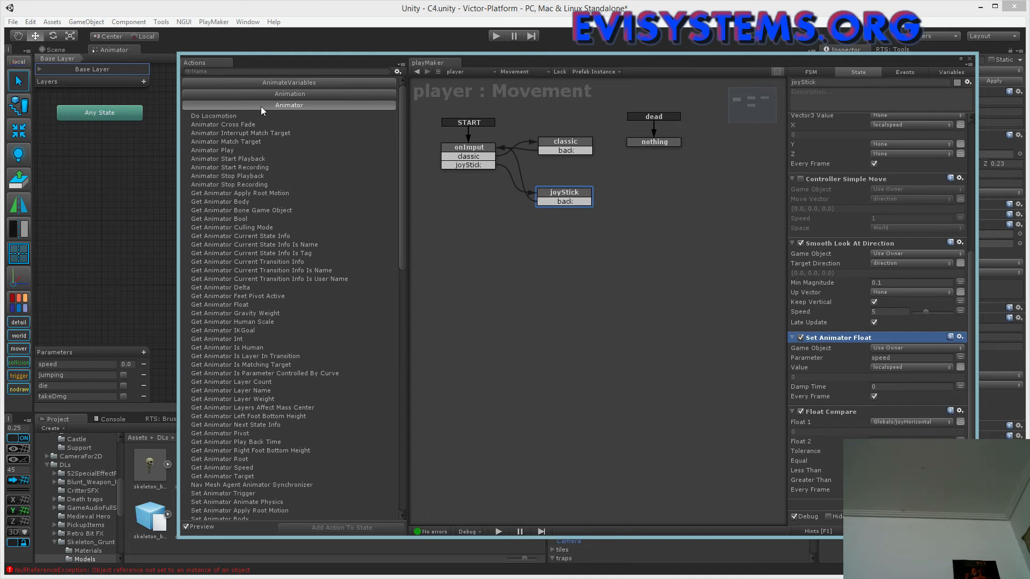
- Browse the Animator actions and compare the previews of Set Animator Float and Set Animator Bool
{"action": "scroll", "coordinate": [294, 276], "scroll_direction": "down", "scroll_amount": 5}
{"action": "scroll", "coordinate": [295, 283], "scroll_direction": "up", "scroll_amount": 5}
{"action": "scroll", "coordinate": [256, 233], "scroll_direction": "down", "scroll_amount": 5}
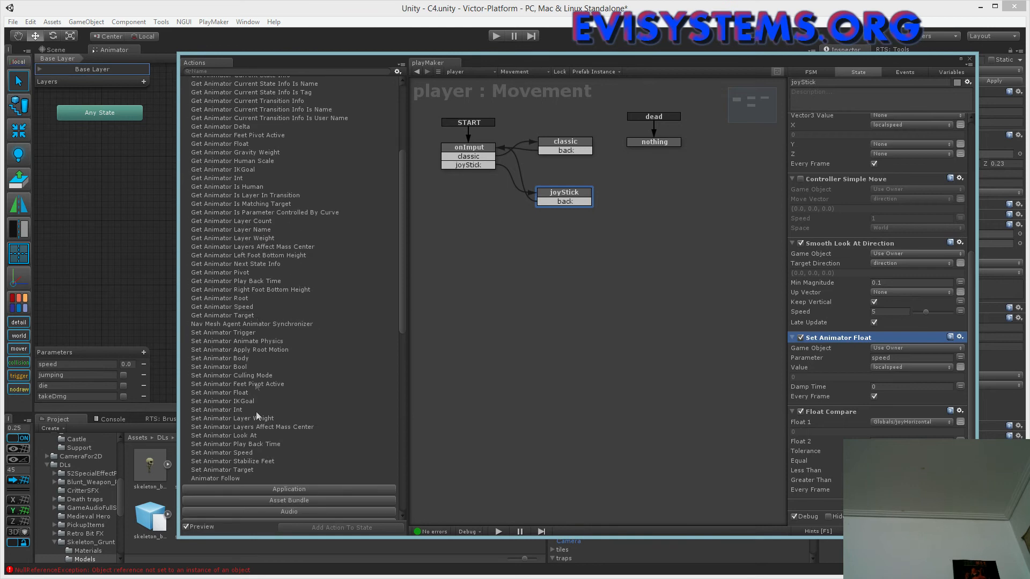
{"action": "left_click", "coordinate": [324, 393]}
{"action": "scroll", "coordinate": [333, 327], "scroll_direction": "up", "scroll_amount": 5}
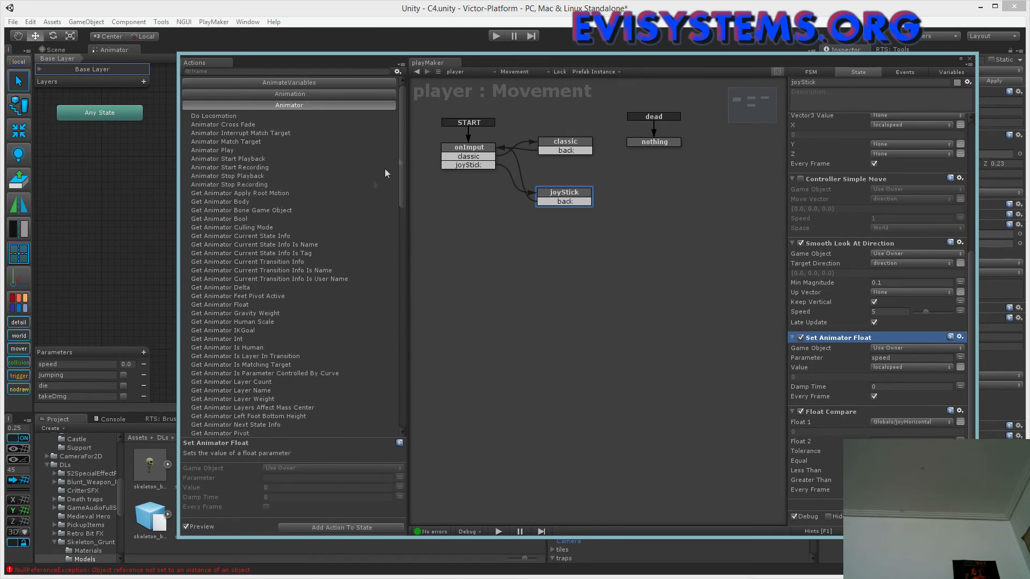
{"action": "scroll", "coordinate": [340, 264], "scroll_direction": "down", "scroll_amount": 2}
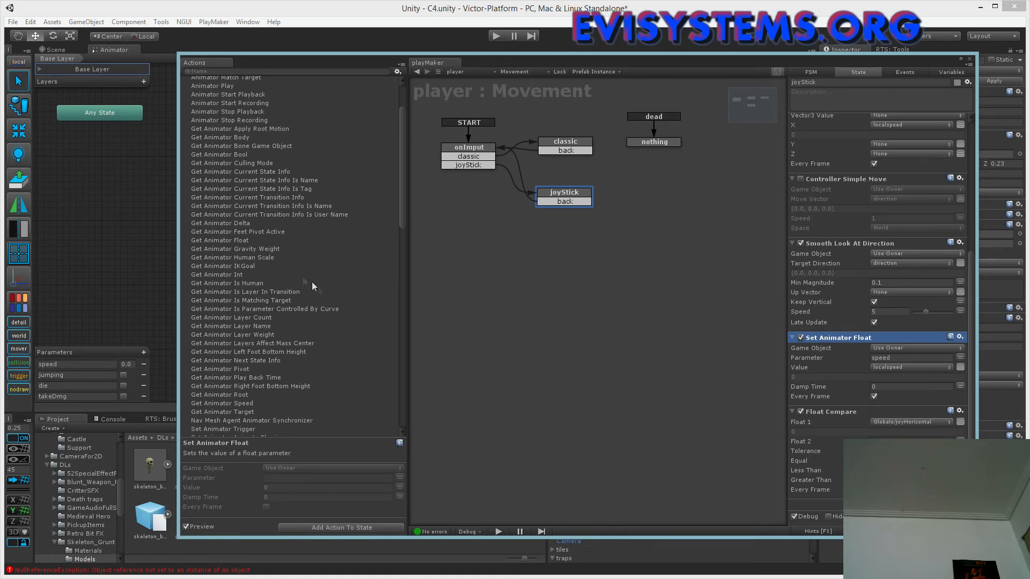
{"action": "scroll", "coordinate": [242, 250], "scroll_direction": "down", "scroll_amount": 4}
{"action": "scroll", "coordinate": [243, 341], "scroll_direction": "down", "scroll_amount": 1}
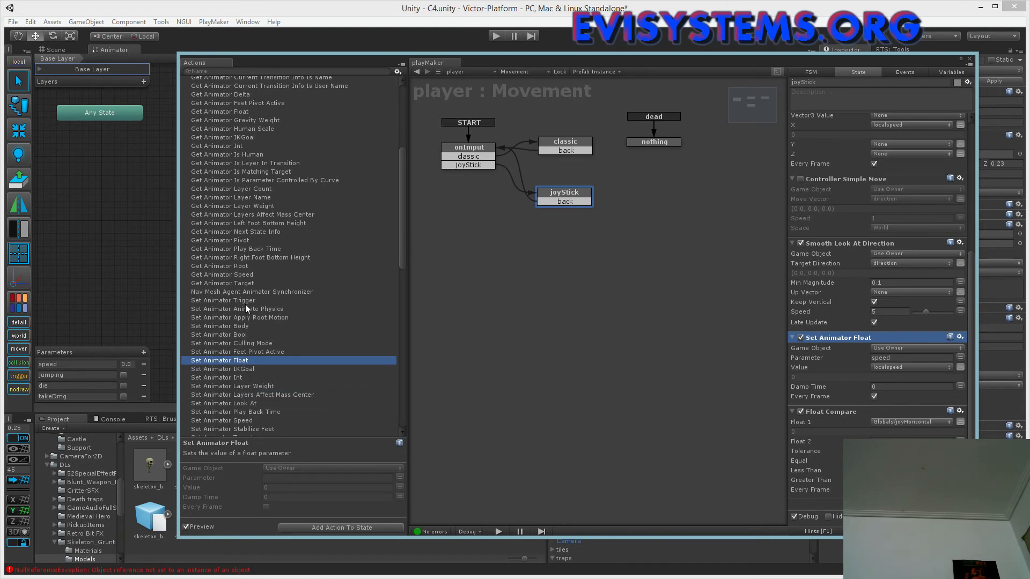
{"action": "left_click", "coordinate": [244, 335]}
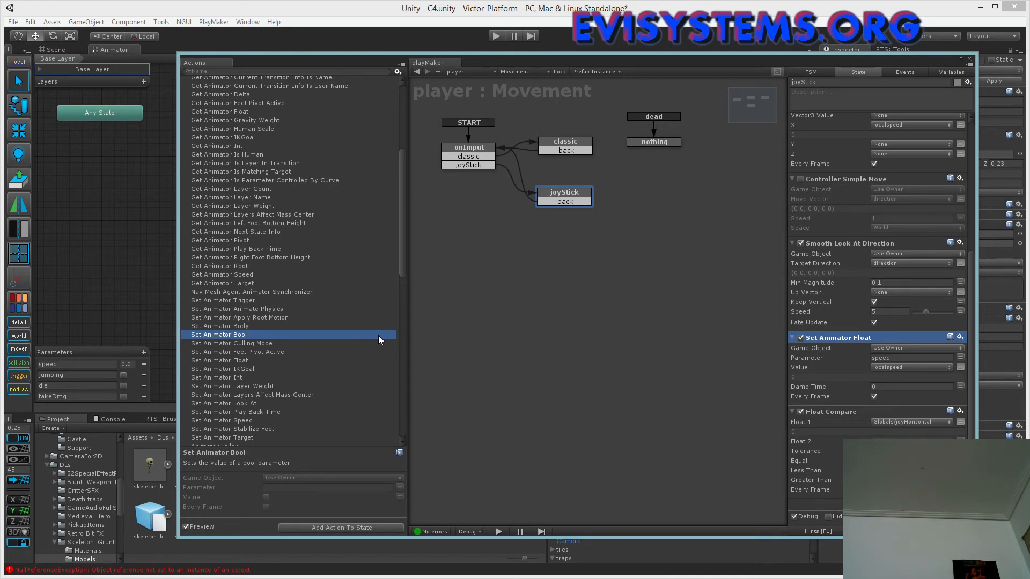
{"action": "left_click", "coordinate": [259, 362]}
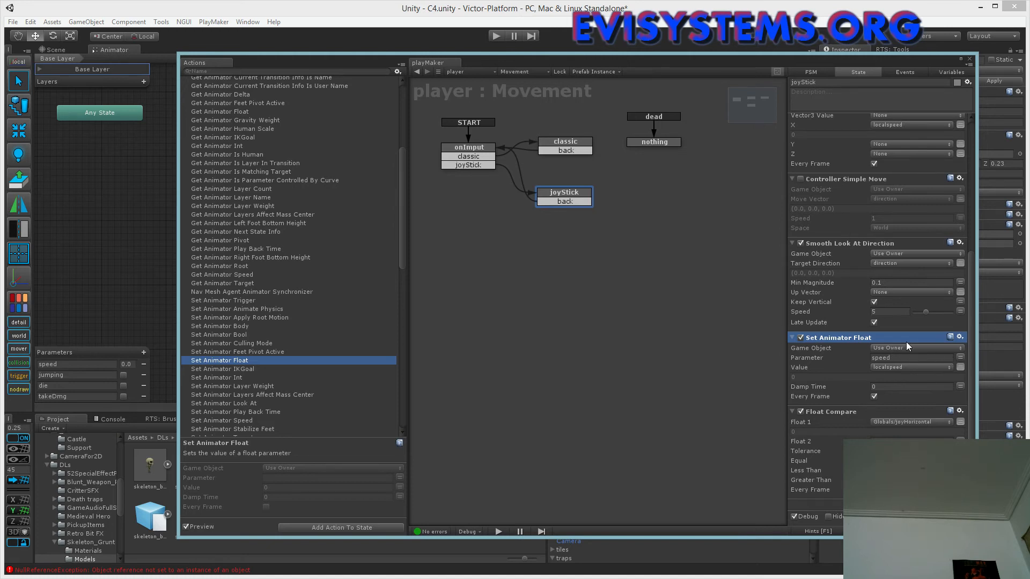
- Move the PlayMaker window aside, collapse the player's Rigidbody component and check which FSM the first Play Maker FSM component holds
{"action": "left_click_drag", "start_coordinate": [683, 59], "coordinate": [550, 50]}
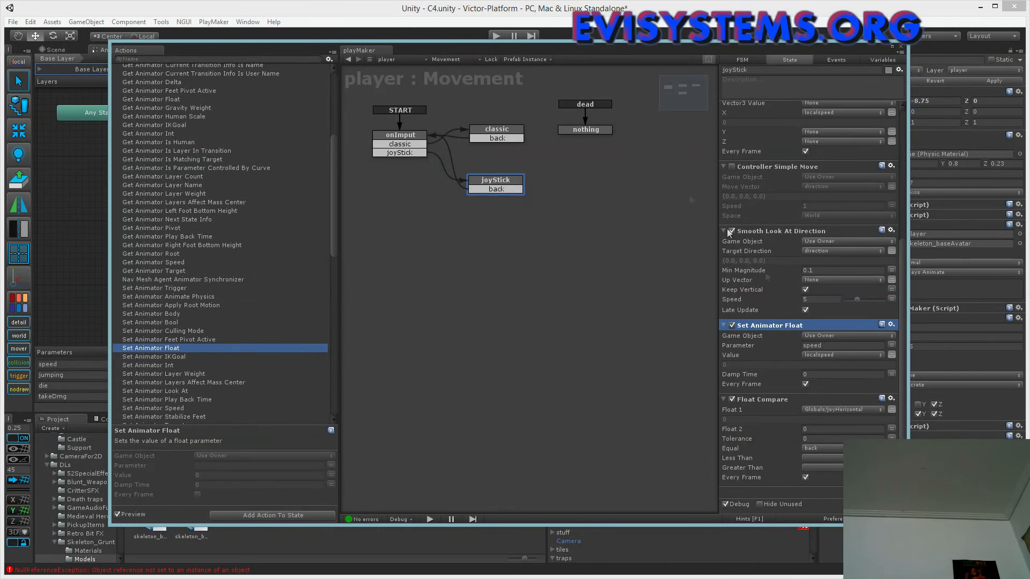
{"action": "left_click_drag", "start_coordinate": [635, 50], "coordinate": [192, 99]}
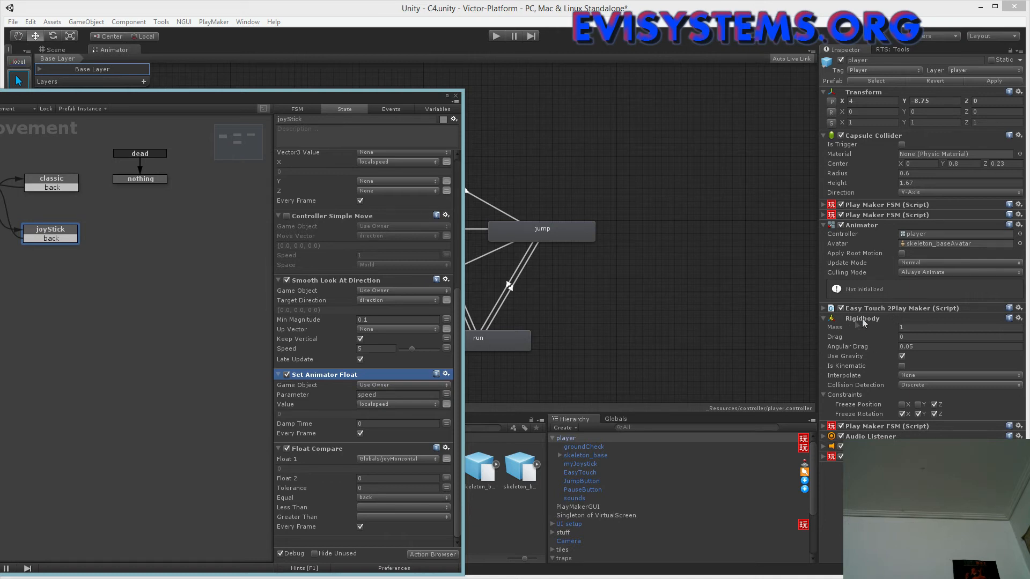
{"action": "left_click", "coordinate": [825, 319]}
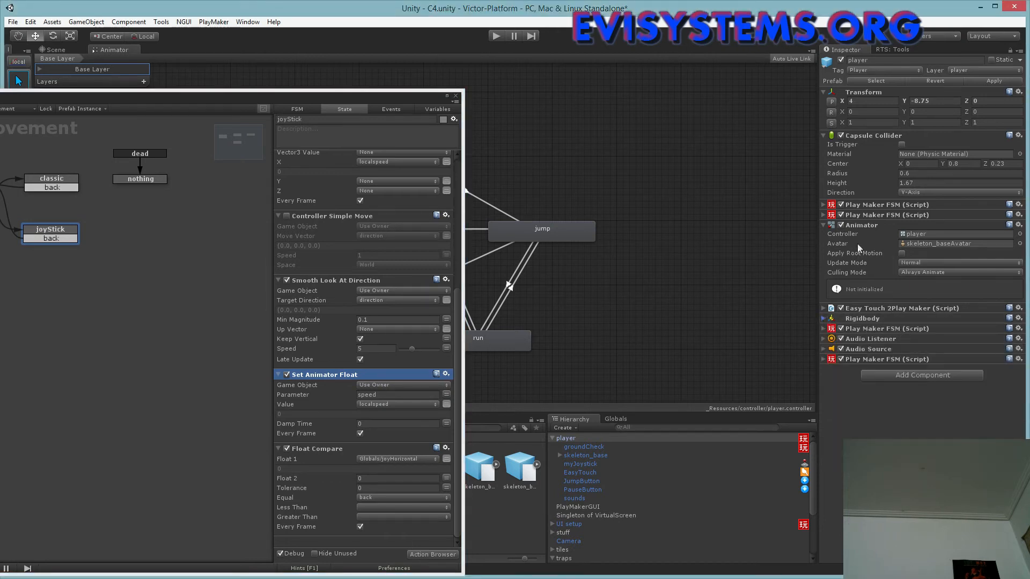
{"action": "left_click", "coordinate": [866, 226]}
{"action": "left_click", "coordinate": [865, 225]}
{"action": "left_click", "coordinate": [861, 203]}
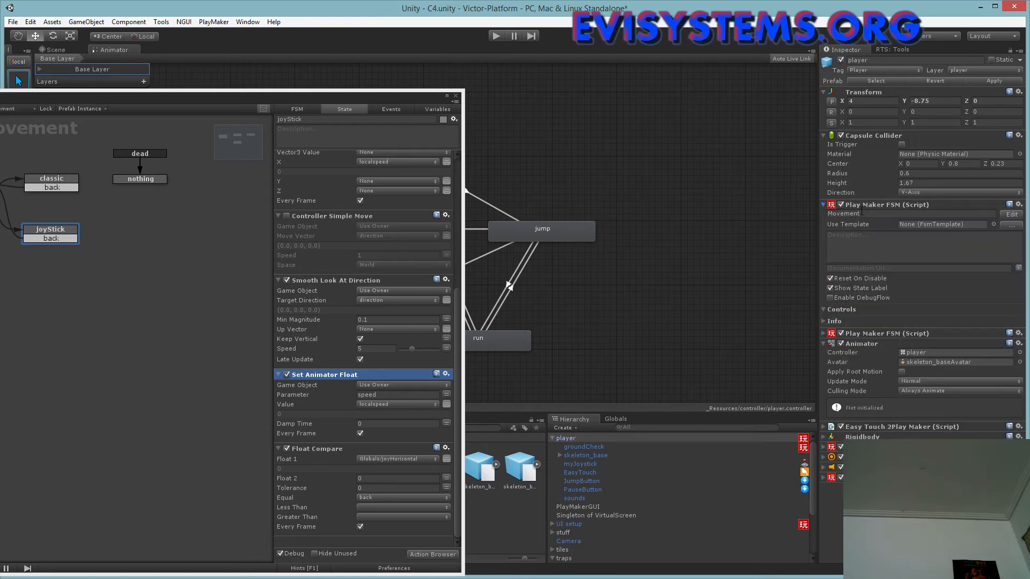
{"action": "left_click", "coordinate": [862, 206]}
- Bring back the PlayMaker window and review the joyStick state's Float Operator, Set Velocity and Set Vector3 XYZ actions
{"action": "left_click_drag", "start_coordinate": [320, 97], "coordinate": [759, 57]}
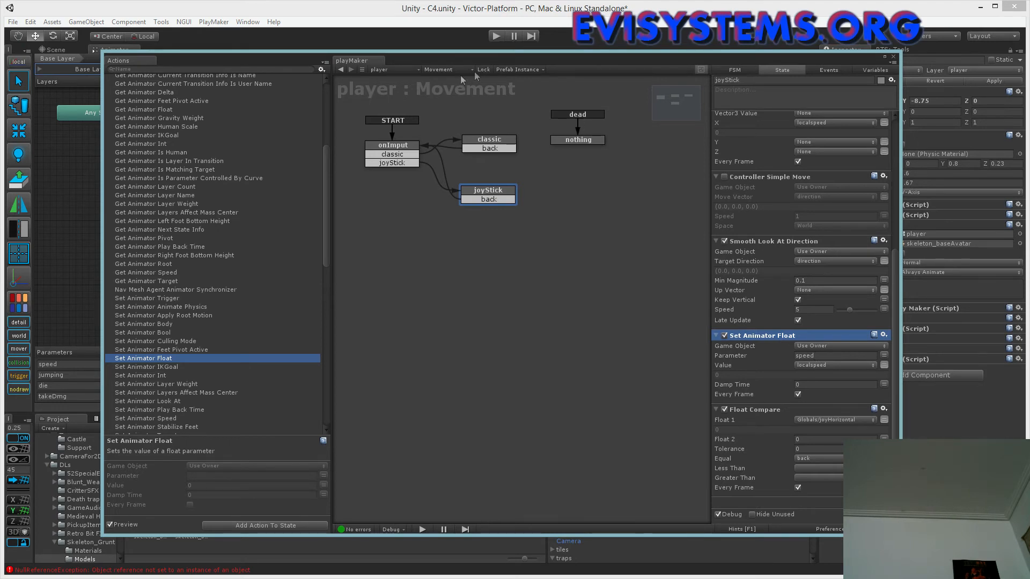
{"action": "left_click_drag", "start_coordinate": [431, 59], "coordinate": [530, 65]}
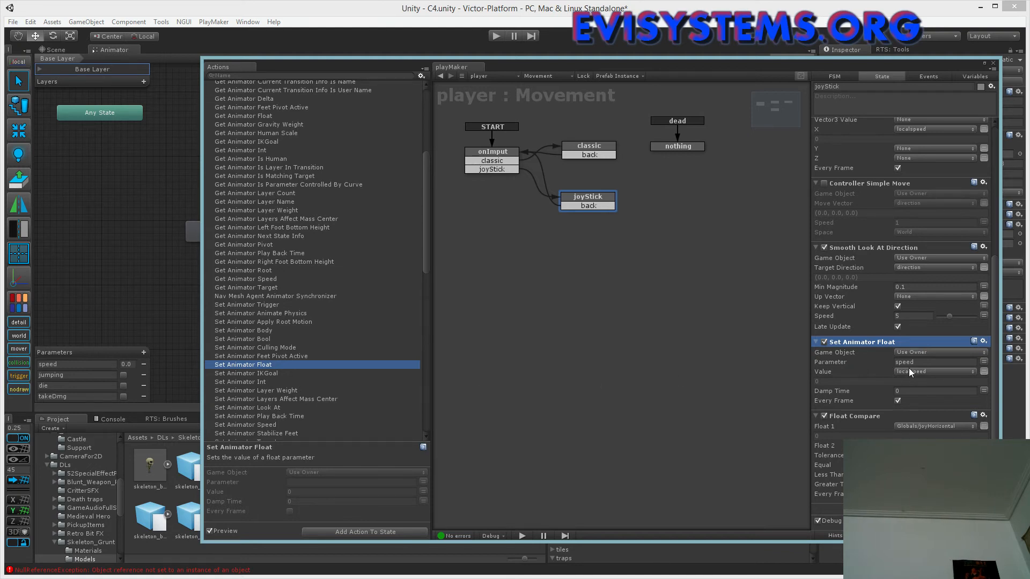
{"action": "scroll", "coordinate": [910, 373], "scroll_direction": "up", "scroll_amount": 5}
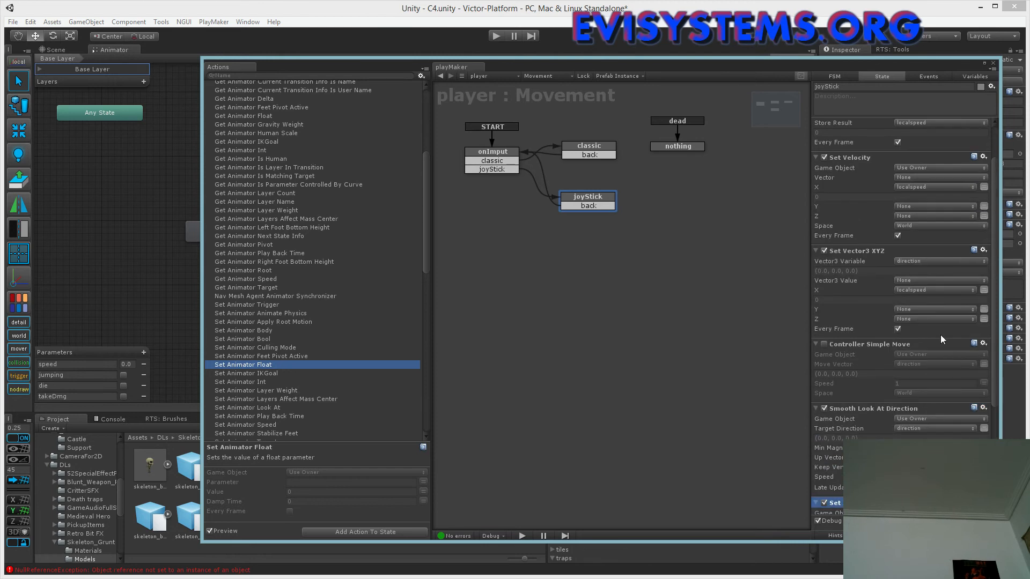
{"action": "scroll", "coordinate": [869, 241], "scroll_direction": "up", "scroll_amount": 2}
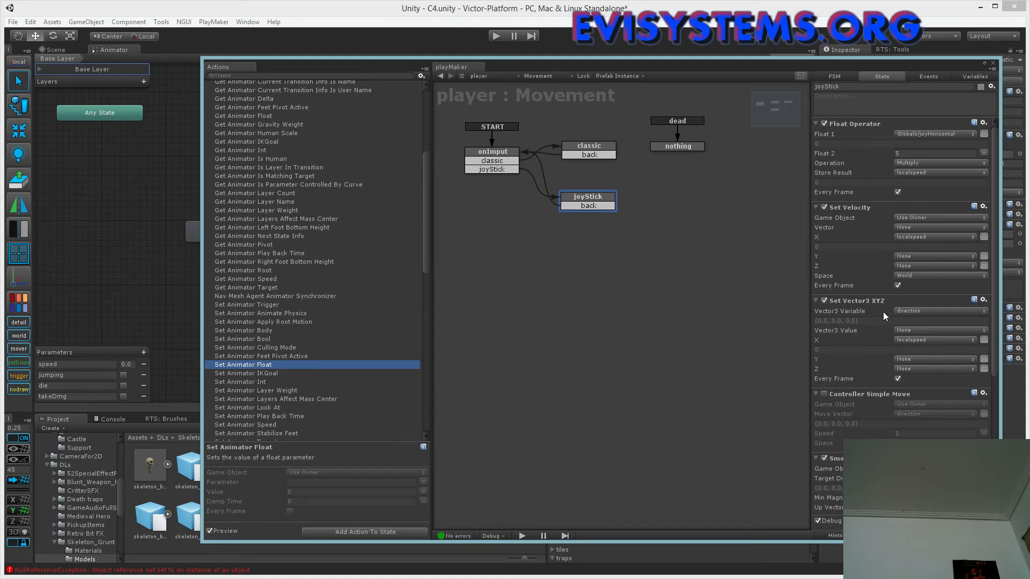
{"action": "scroll", "coordinate": [907, 231], "scroll_direction": "down", "scroll_amount": 1}
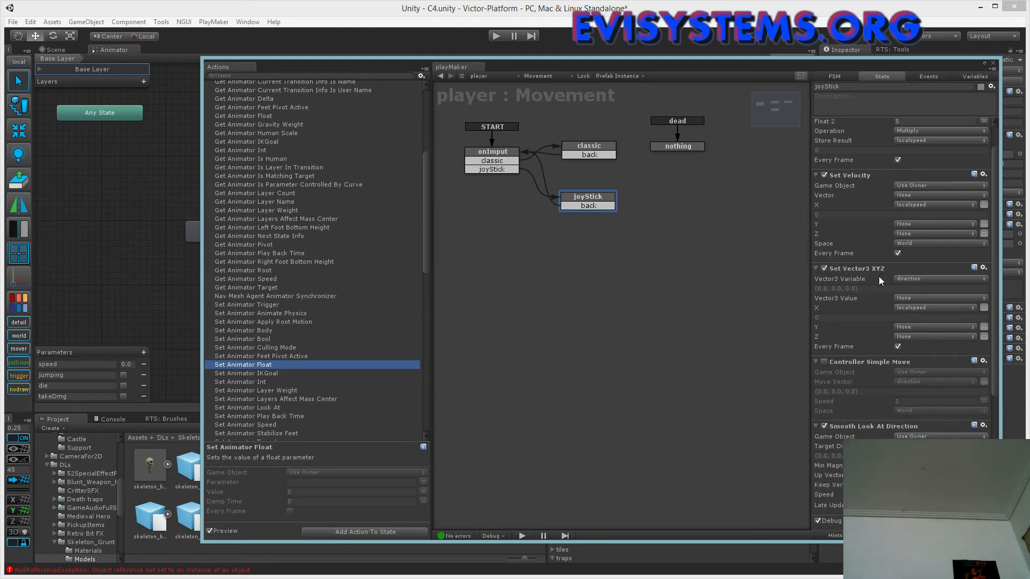
- Check the variable choices for X in Set Vector3 XYZ and the localspeed entry among the FSM's variables
{"action": "left_click", "coordinate": [925, 308]}
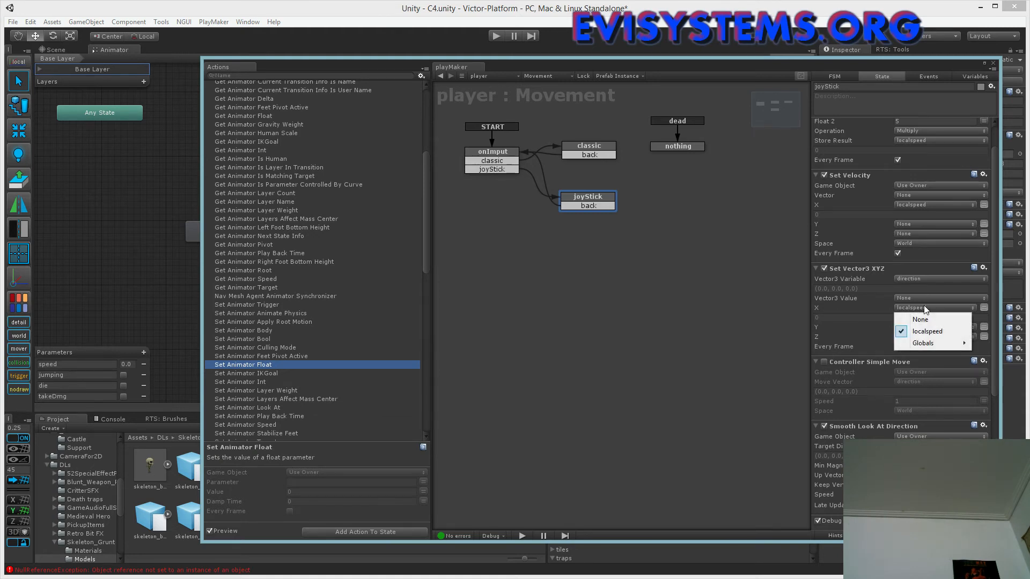
{"action": "left_click", "coordinate": [967, 74]}
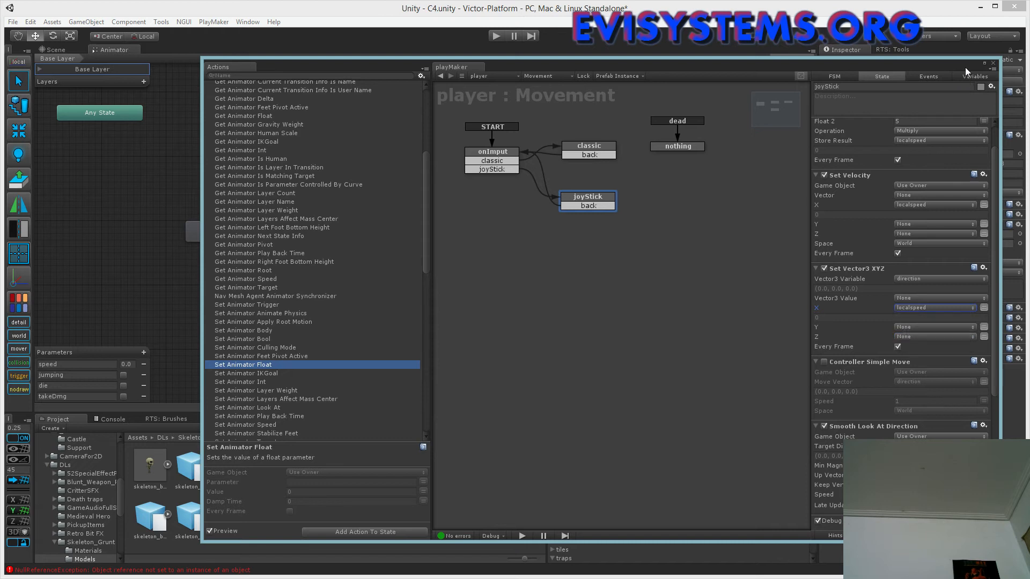
{"action": "left_click", "coordinate": [954, 78]}
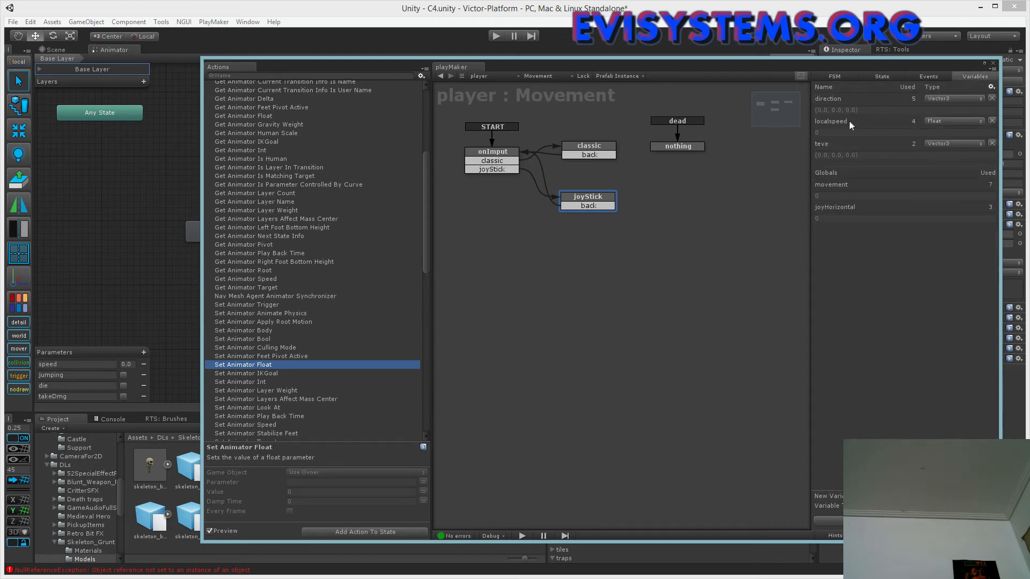
{"action": "left_click", "coordinate": [844, 123]}
{"action": "left_click", "coordinate": [873, 78]}
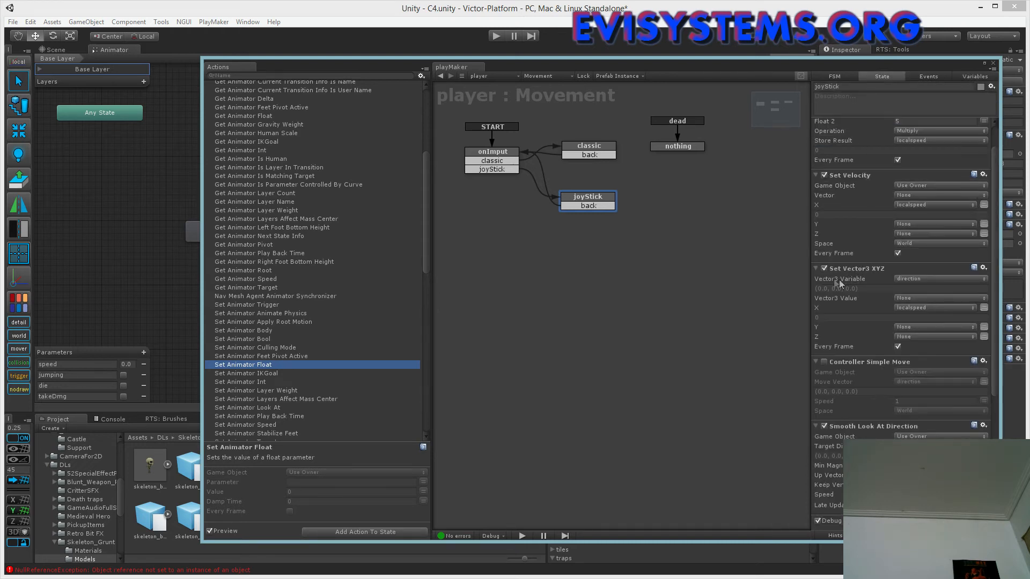
- Compare the joyStick state's Set Animator Float action with the one in the classic state
{"action": "left_click_drag", "start_coordinate": [854, 288], "coordinate": [904, 346]}
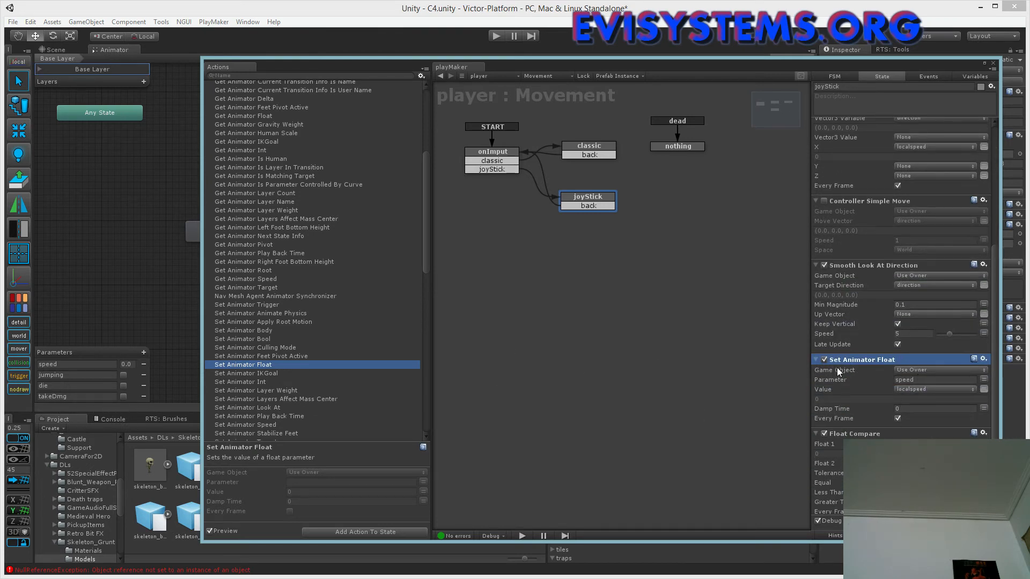
{"action": "scroll", "coordinate": [840, 369], "scroll_direction": "down", "scroll_amount": 1}
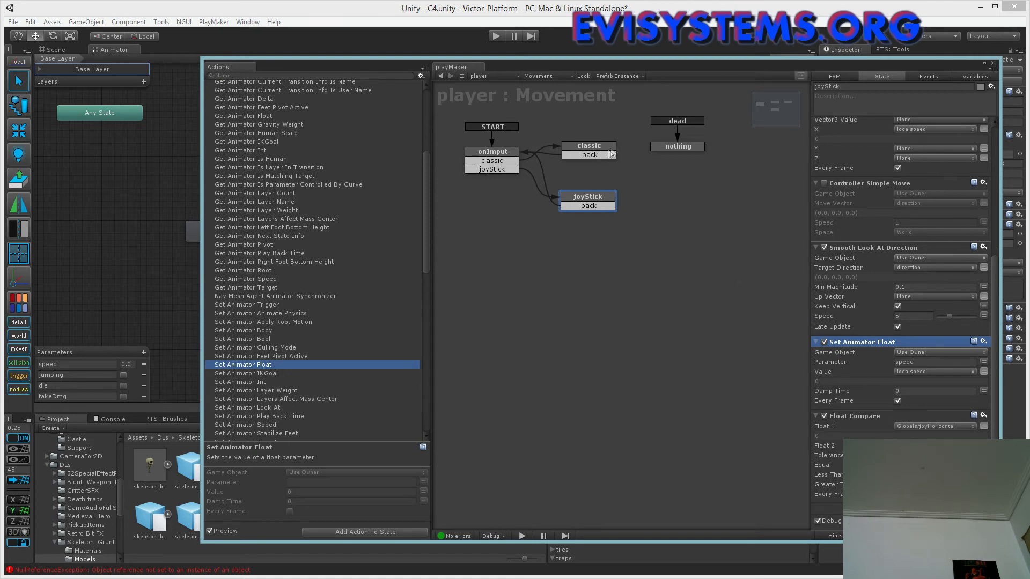
{"action": "left_click", "coordinate": [604, 154]}
{"action": "scroll", "coordinate": [934, 381], "scroll_direction": "down", "scroll_amount": 9}
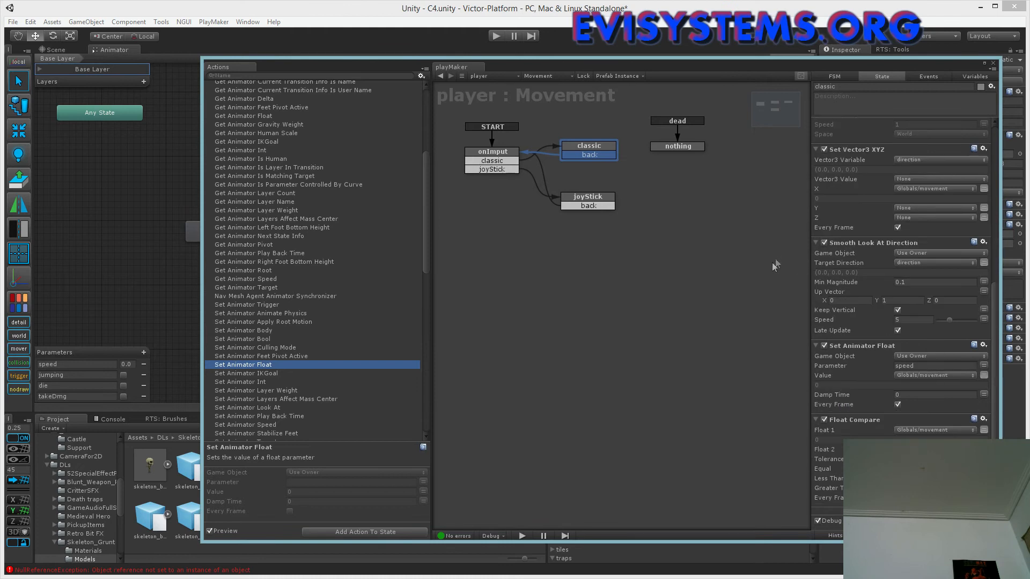
{"action": "left_click_drag", "start_coordinate": [590, 64], "coordinate": [558, 79]}
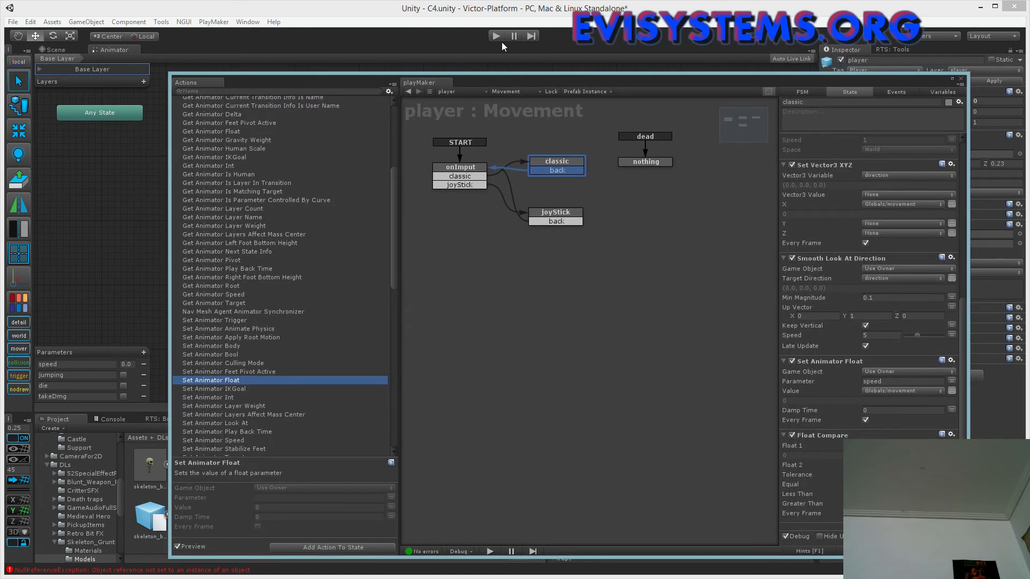
- Run the game, move the player horizontally and examine the live values in the classic state's velocity and direction actions
{"action": "left_click", "coordinate": [502, 38]}
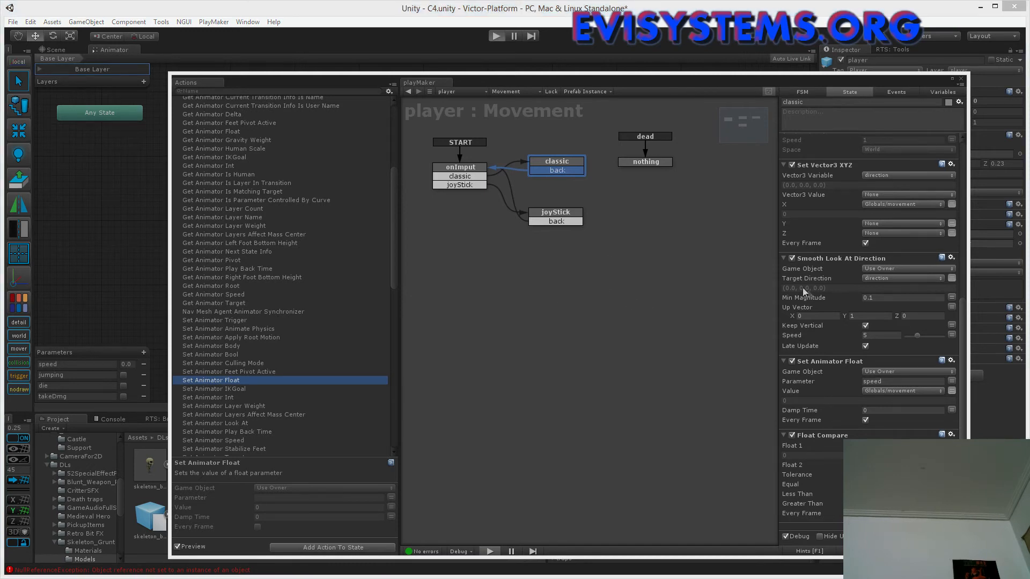
{"action": "key", "text": "ctrl+p"}
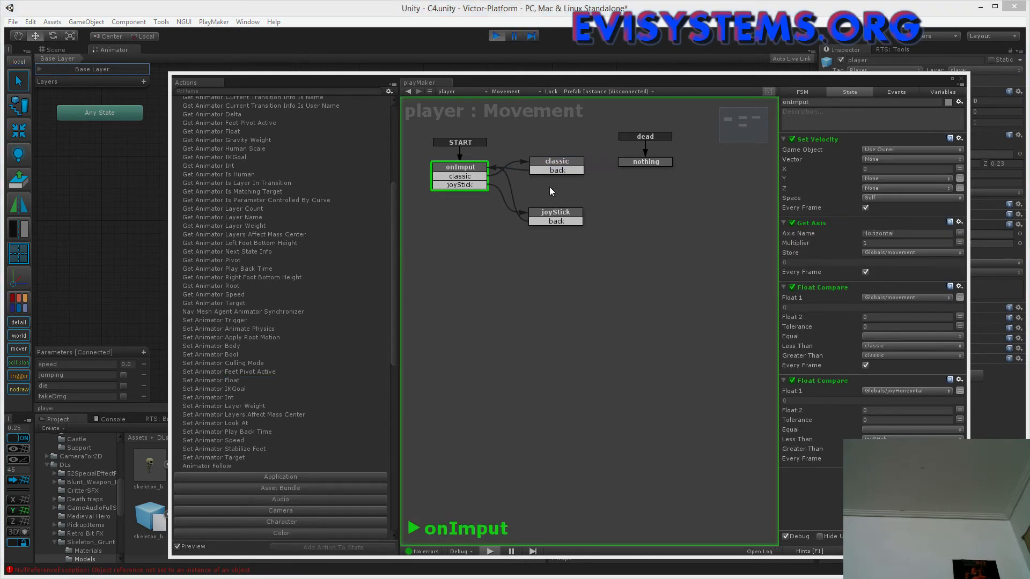
{"action": "key", "text": "d"}
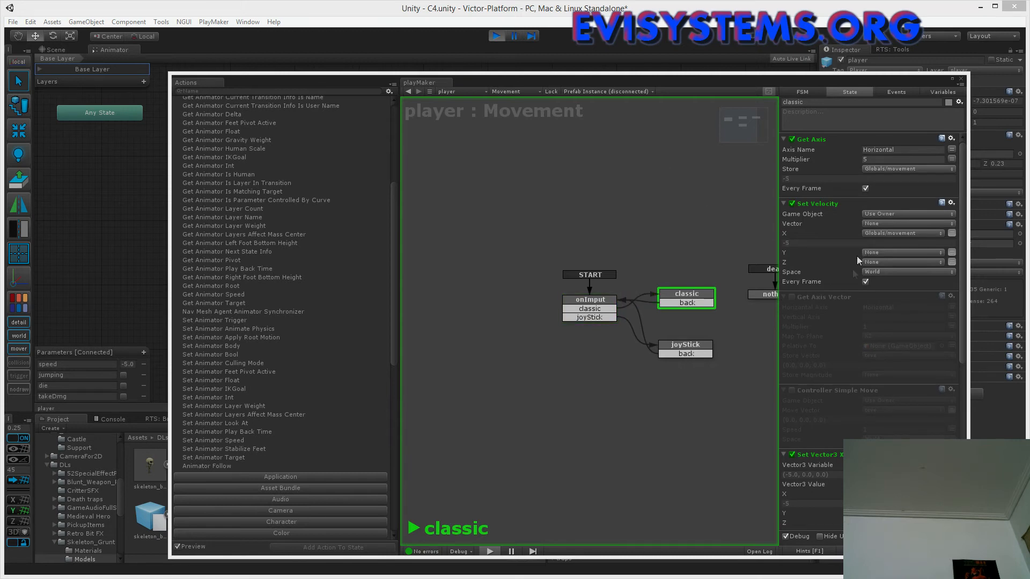
{"action": "scroll", "coordinate": [869, 327], "scroll_direction": "down", "scroll_amount": 3}
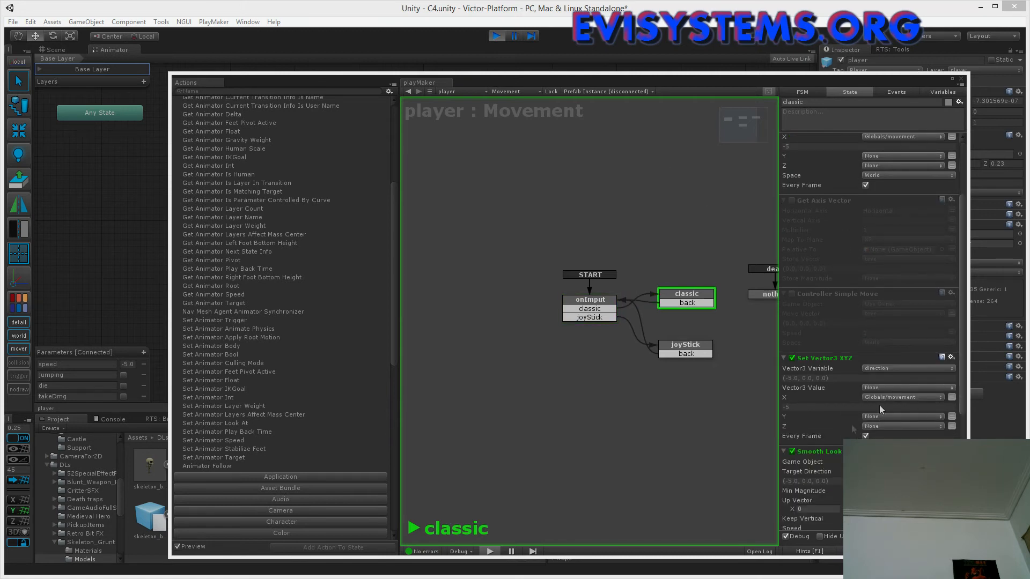
{"action": "scroll", "coordinate": [819, 432], "scroll_direction": "down", "scroll_amount": 2}
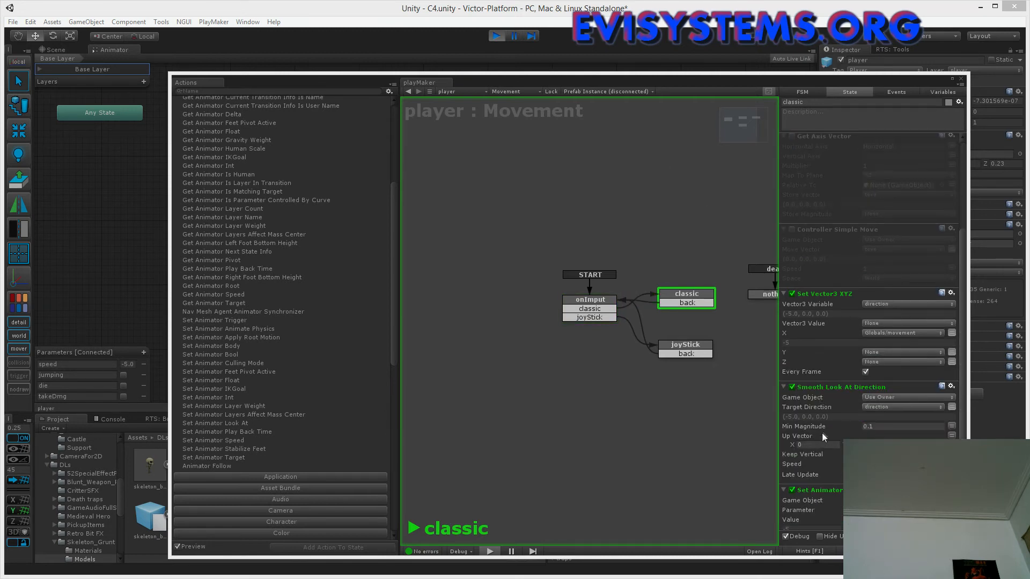
{"action": "scroll", "coordinate": [806, 418], "scroll_direction": "up", "scroll_amount": 3}
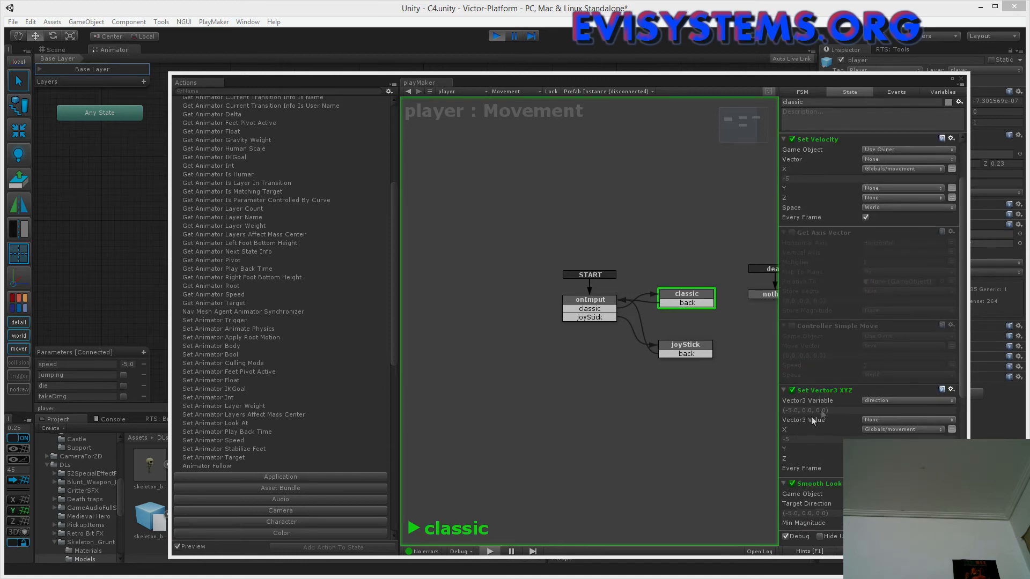
- Review the live values in the classic state's Get Axis, Set Velocity and Set Vector3 XYZ actions
{"action": "scroll", "coordinate": [877, 300], "scroll_direction": "up", "scroll_amount": 2}
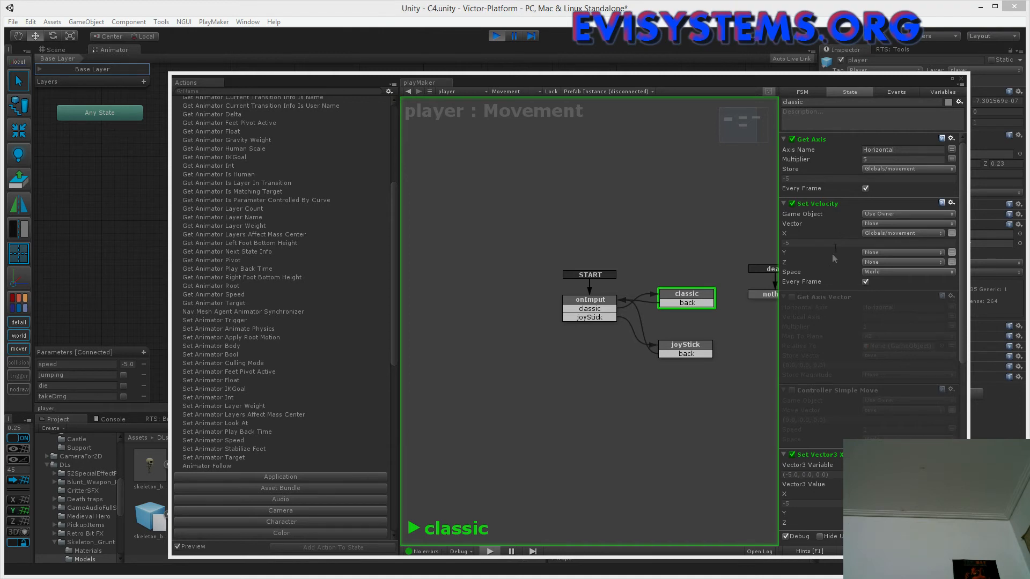
{"action": "scroll", "coordinate": [829, 271], "scroll_direction": "down", "scroll_amount": 6}
{"action": "scroll", "coordinate": [830, 268], "scroll_direction": "down", "scroll_amount": 1}
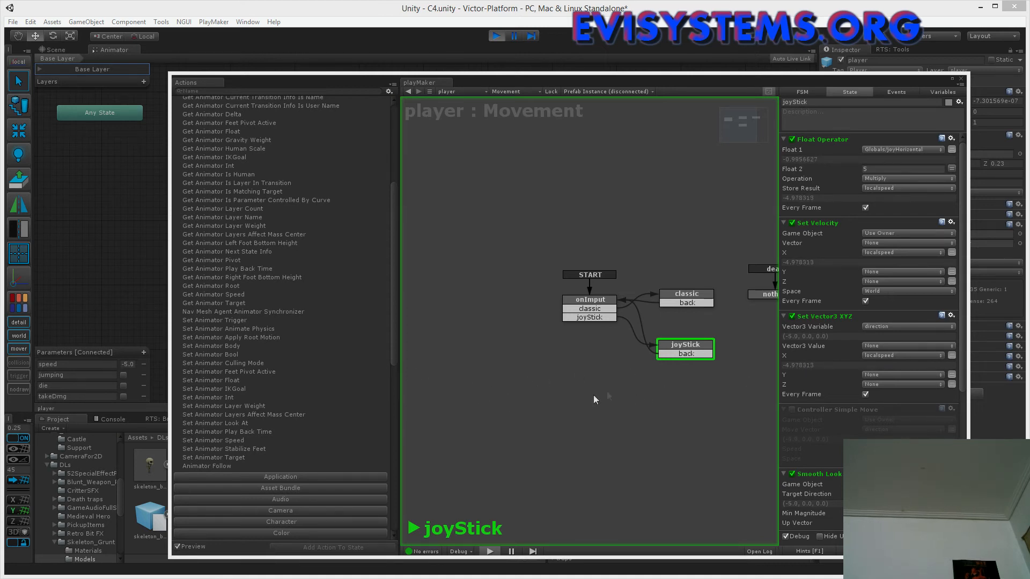
- Place the Game view beside the PlayMaker window and steer the player with the on-screen joystick to observe the Movement FSM
{"action": "left_click_drag", "start_coordinate": [1029, 74], "coordinate": [1029, 71]}
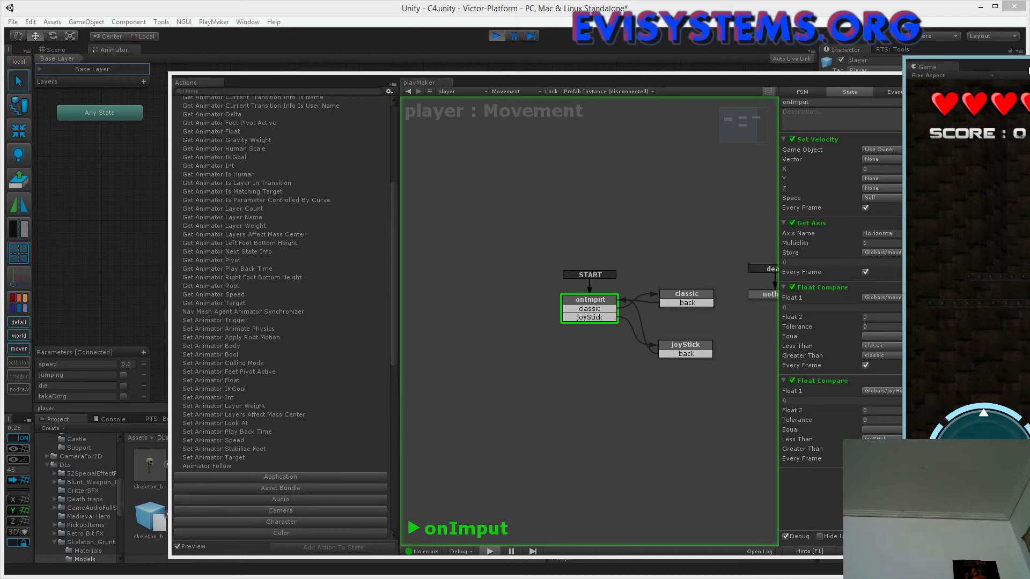
{"action": "left_click_drag", "start_coordinate": [809, 79], "coordinate": [778, 75]}
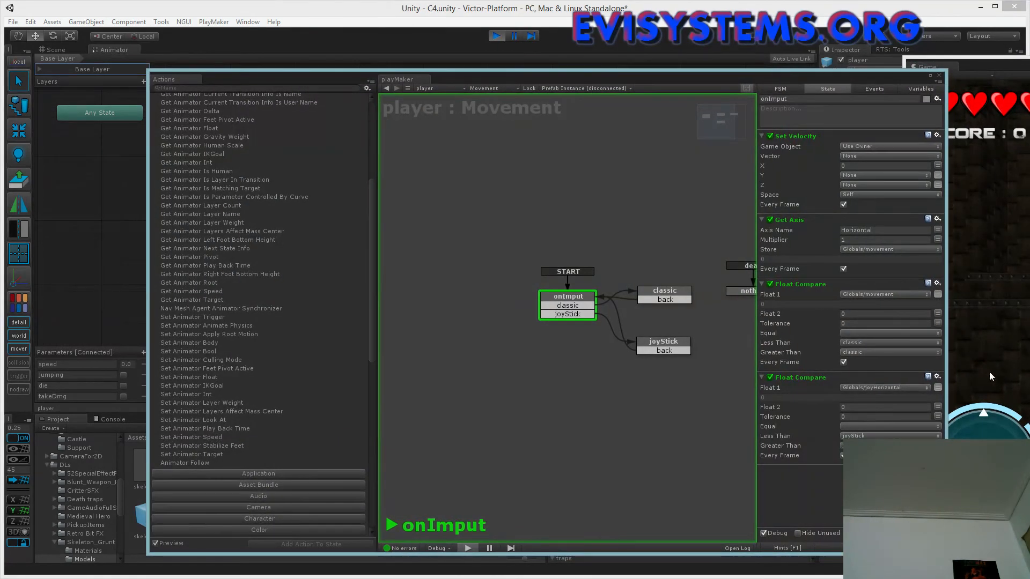
{"action": "left_click", "coordinate": [984, 464]}
{"action": "left_click_drag", "start_coordinate": [984, 463], "coordinate": [283, 357]}
- Clear PlayMaker off the Animator graph, place the Game view beside it, and make the player run and jump to trace the state changes
{"action": "left_click_drag", "start_coordinate": [477, 81], "coordinate": [0, 30]}
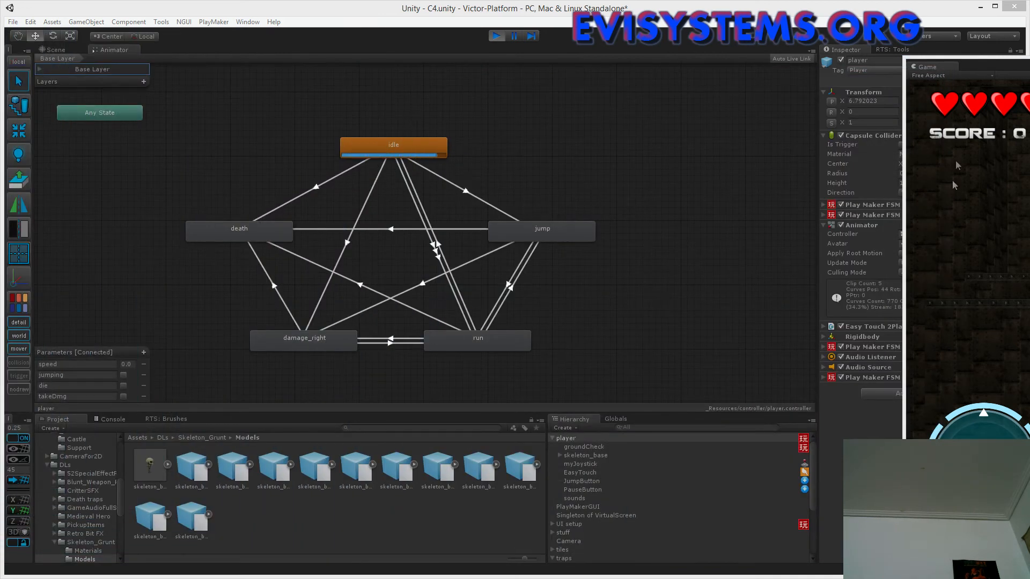
{"action": "left_click_drag", "start_coordinate": [995, 61], "coordinate": [744, 60]}
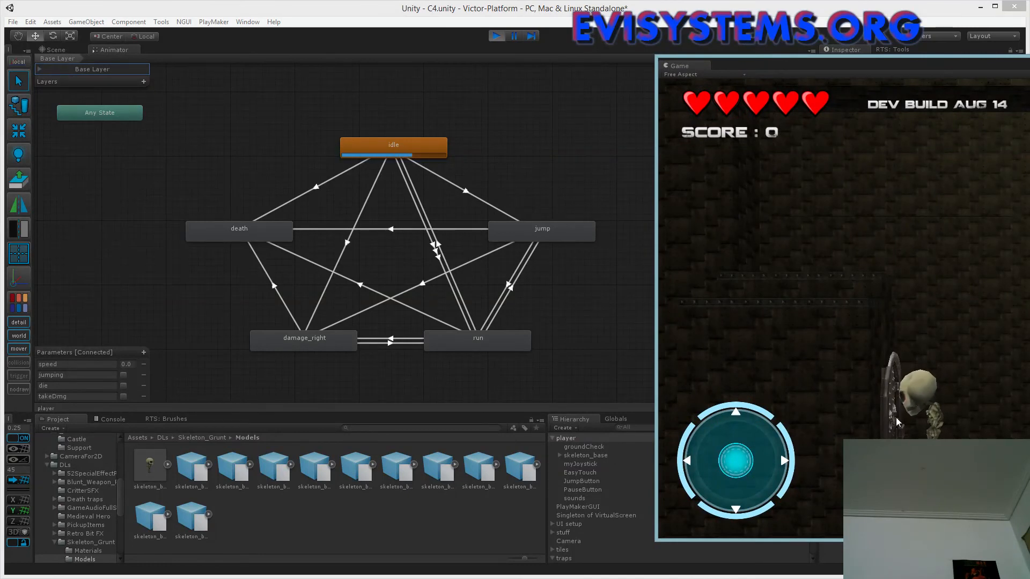
{"action": "left_click_drag", "start_coordinate": [735, 461], "coordinate": [487, 359]}
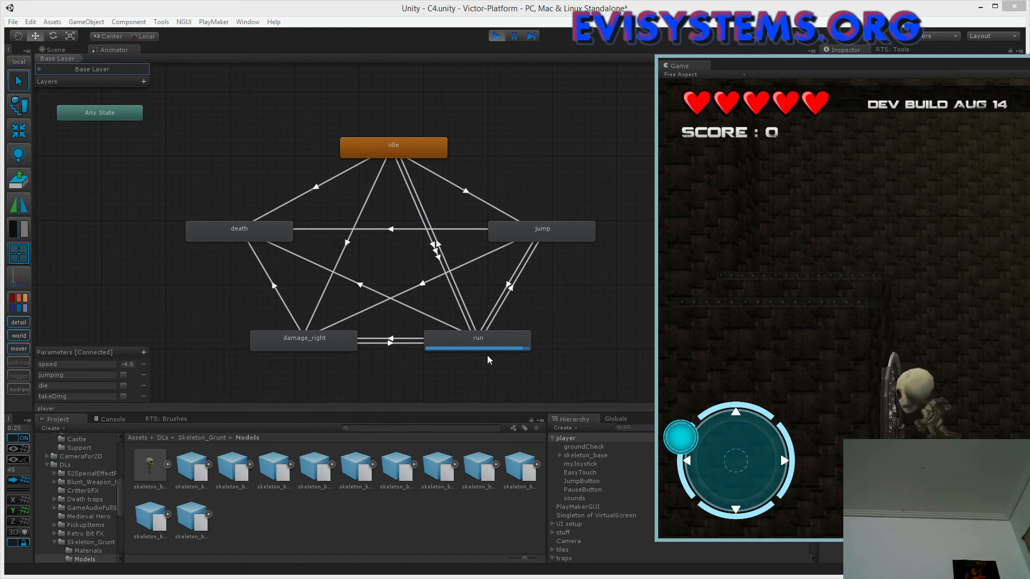
{"action": "key", "text": "space"}
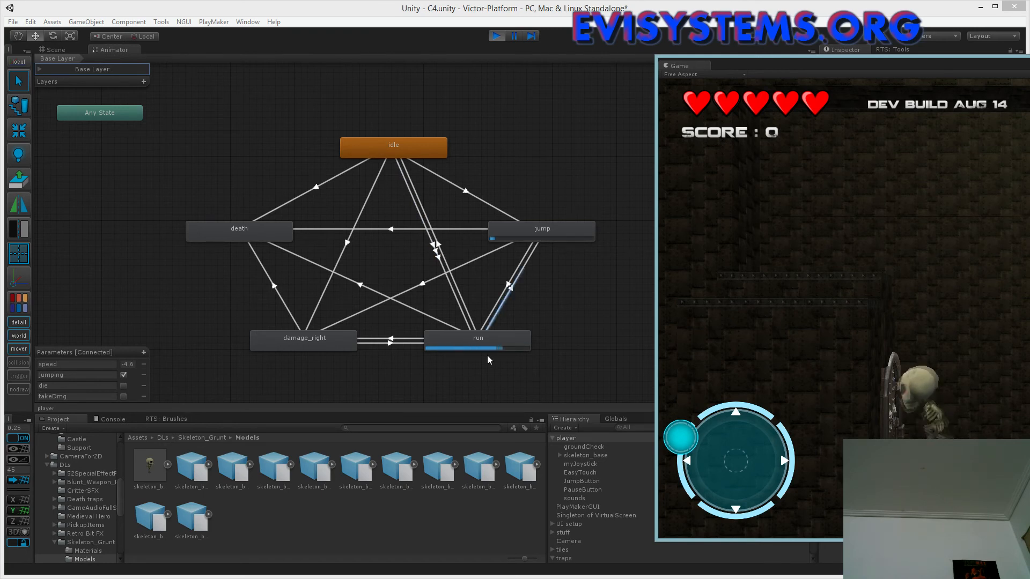
{"action": "left_click_drag", "start_coordinate": [516, 326], "coordinate": [561, 289]}
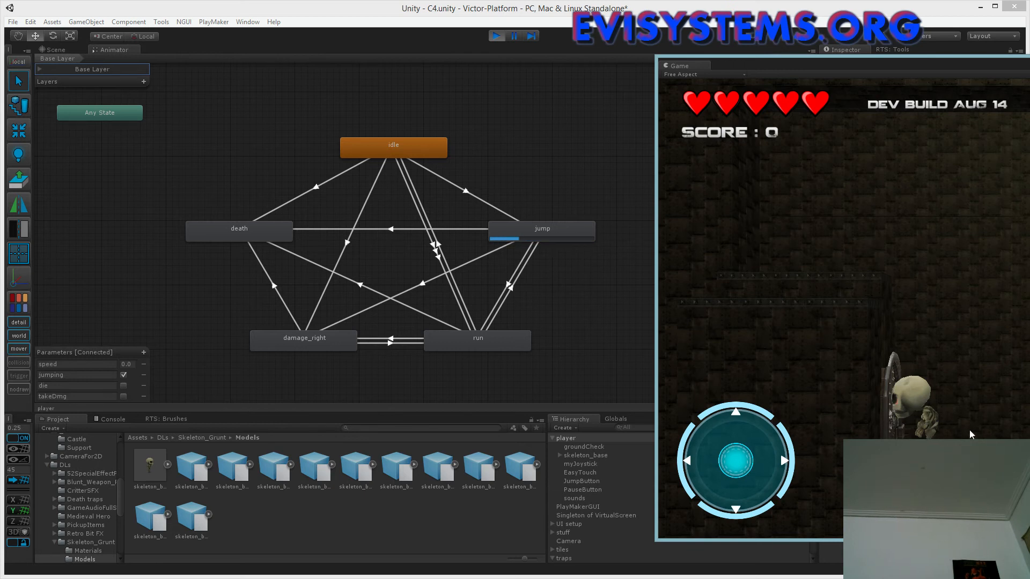
- Move the player both ways with the joystick and make it jump repeatedly, watching the idle, run and jump transitions
{"action": "left_click_drag", "start_coordinate": [736, 461], "coordinate": [598, 462]}
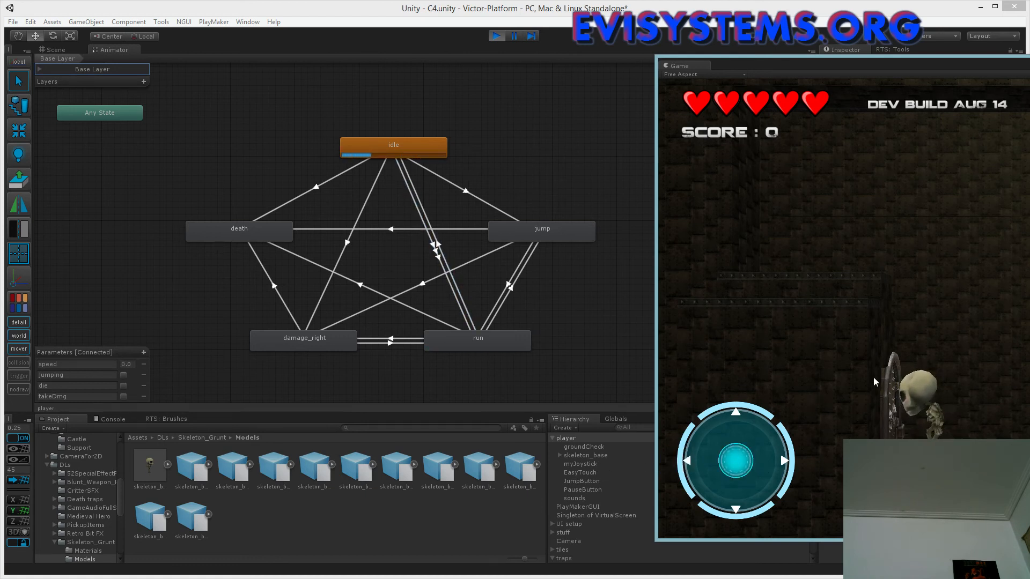
{"action": "left_click_drag", "start_coordinate": [736, 462], "coordinate": [796, 443]}
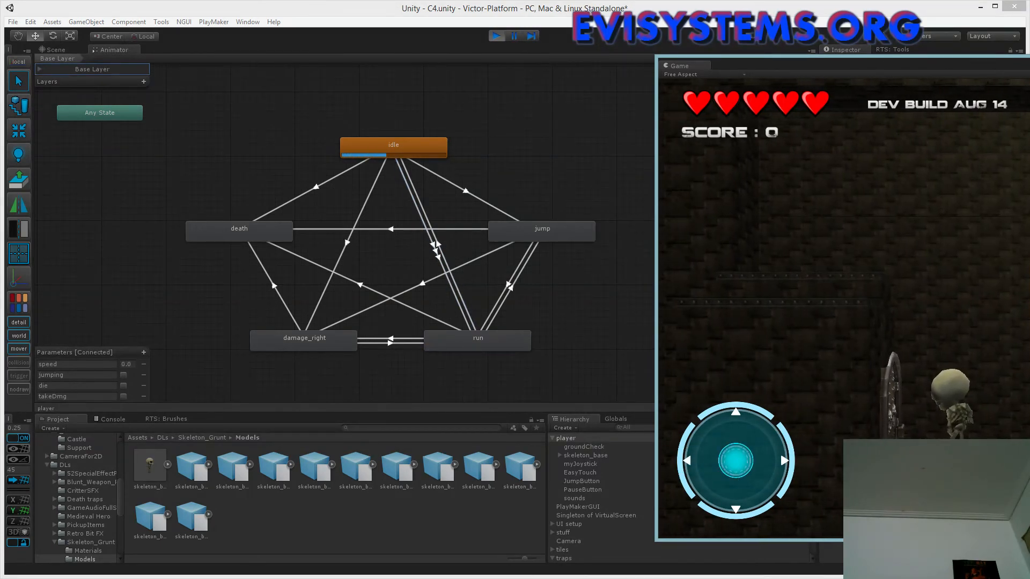
{"action": "left_click", "coordinate": [961, 480]}
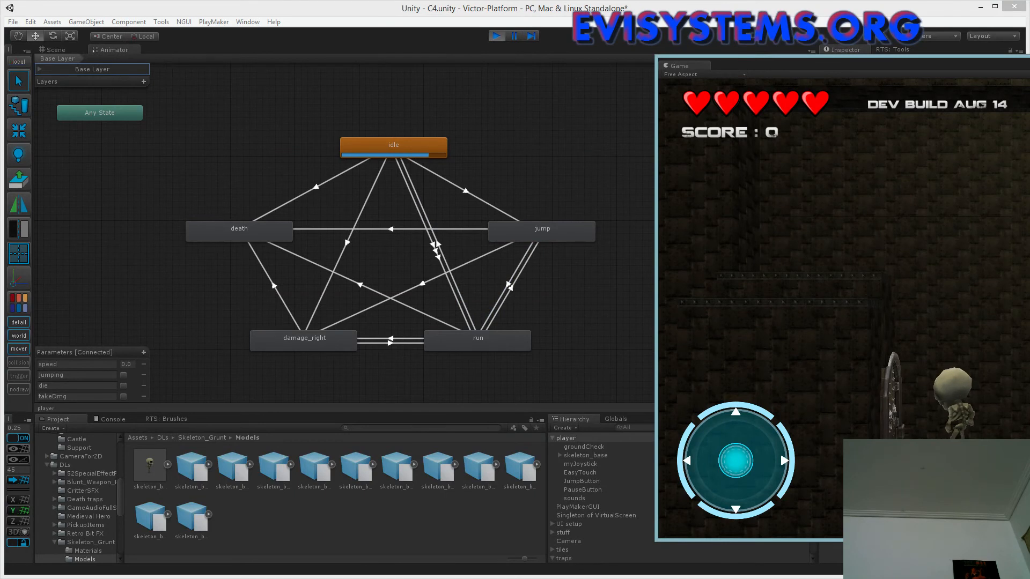
{"action": "left_click", "coordinate": [960, 480]}
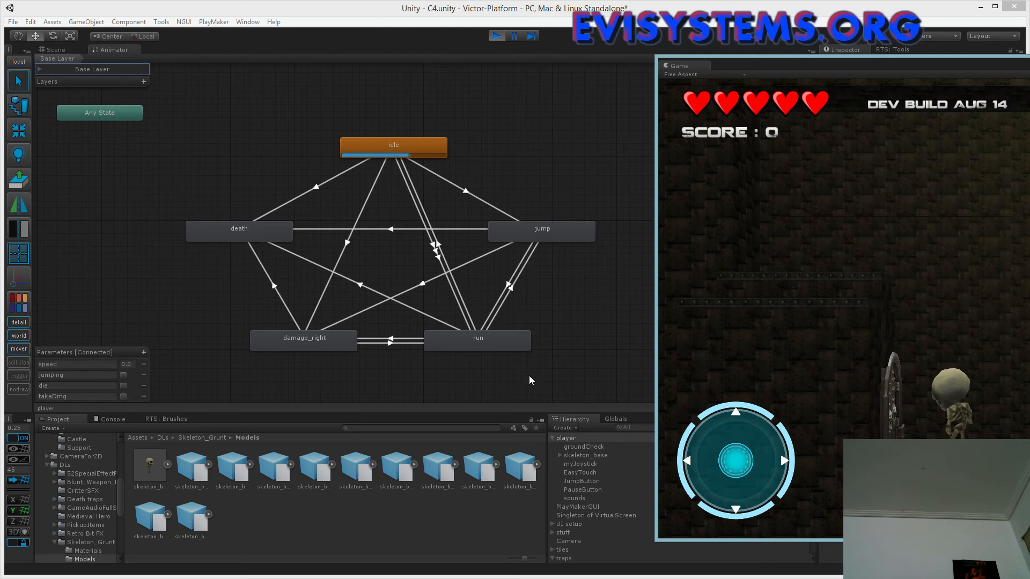
{"action": "left_click", "coordinate": [961, 480]}
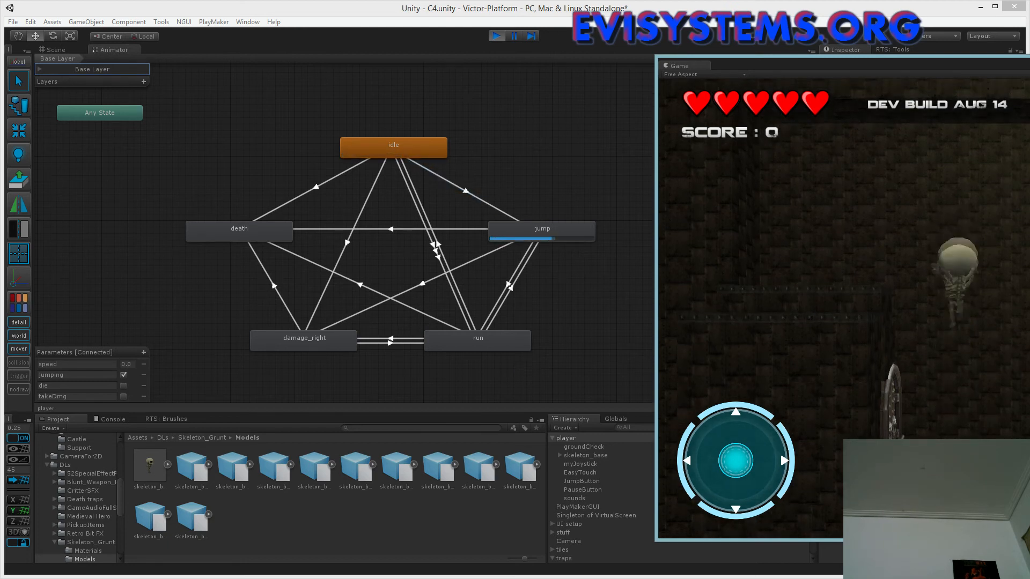
{"action": "left_click", "coordinate": [961, 480]}
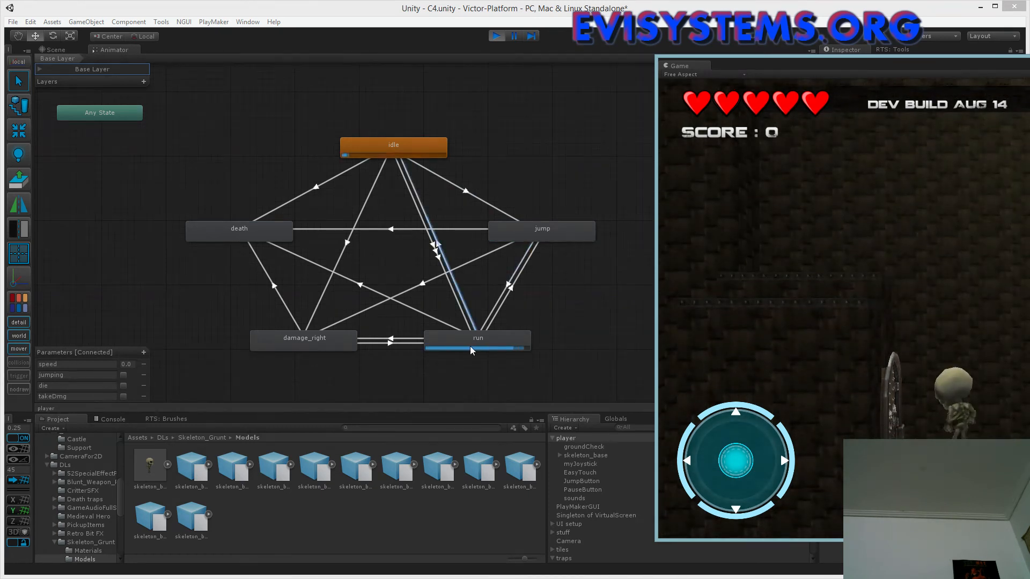
{"action": "left_click_drag", "start_coordinate": [751, 459], "coordinate": [700, 449]}
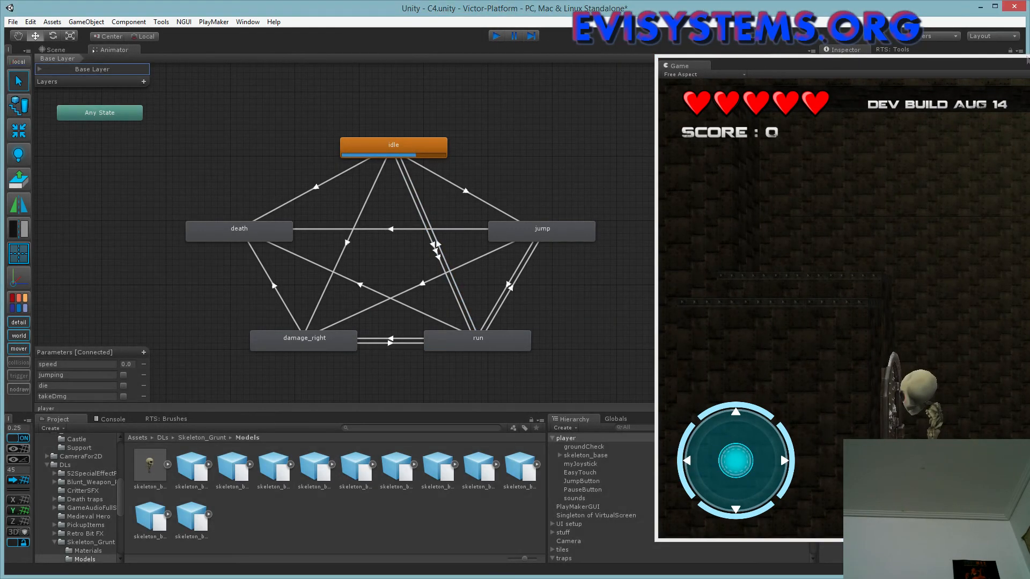
- Stop the game and switch the PlayMaker window to the player's jumping FSM
{"action": "key", "text": "ctrl+p"}
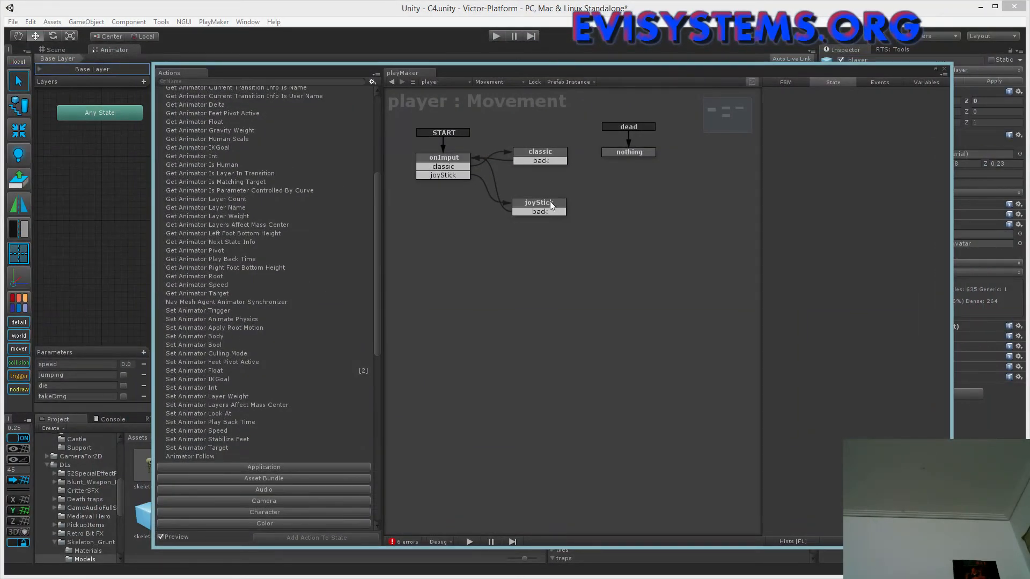
{"action": "left_click", "coordinate": [504, 82]}
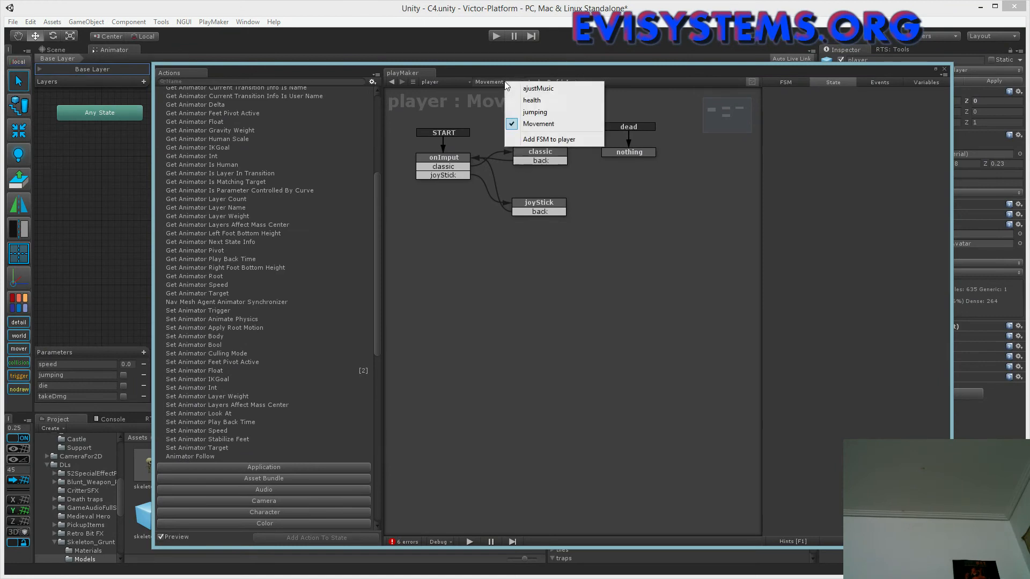
{"action": "left_click", "coordinate": [531, 109]}
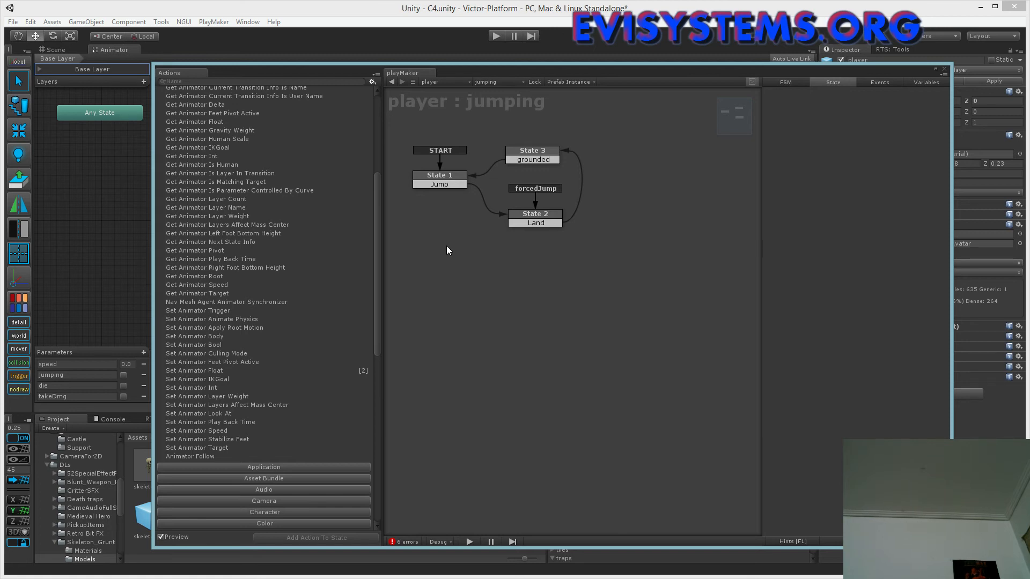
{"action": "left_click_drag", "start_coordinate": [684, 65], "coordinate": [516, 69]}
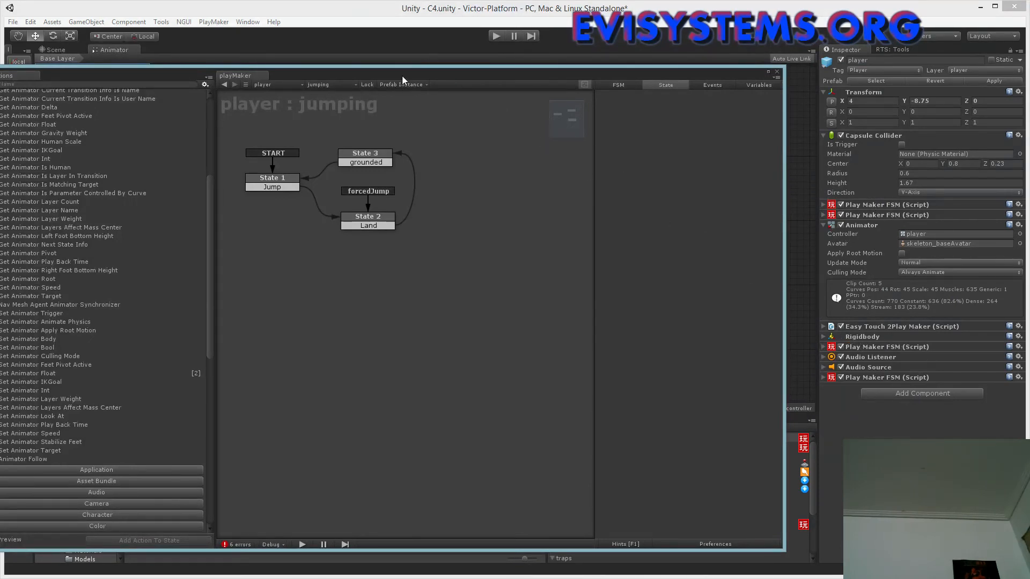
{"action": "left_click_drag", "start_coordinate": [402, 76], "coordinate": [549, 79]}
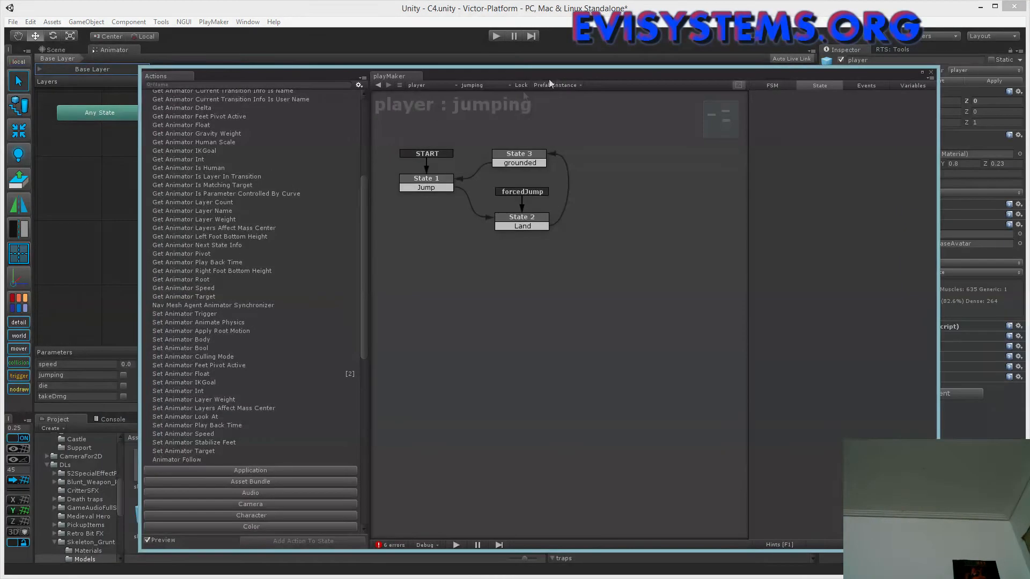
- Review the actions of State 1 and State 2 in the jumping FSM and compare Set Animator Bool with the Animator's jumping parameter
{"action": "left_click", "coordinate": [425, 189]}
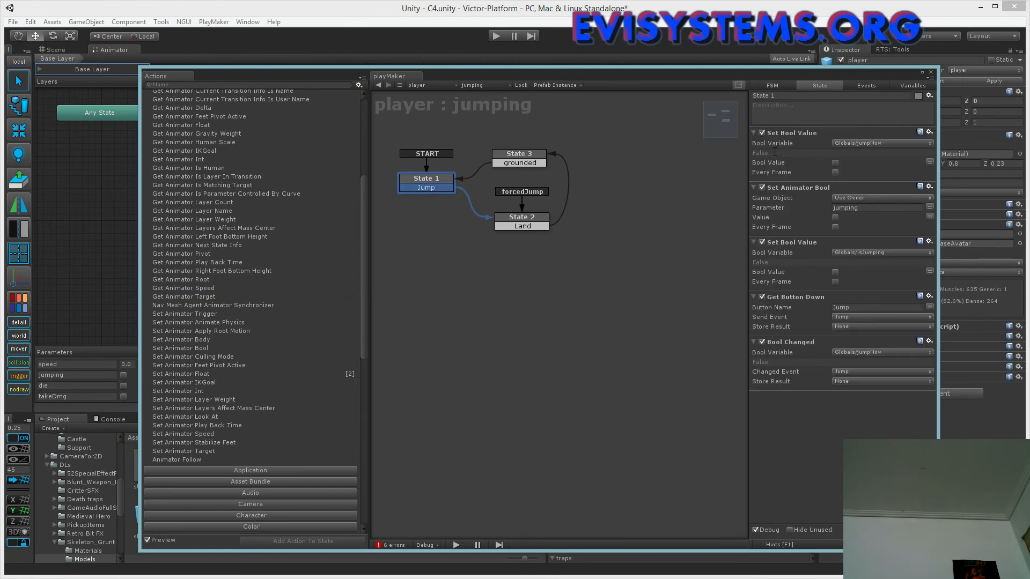
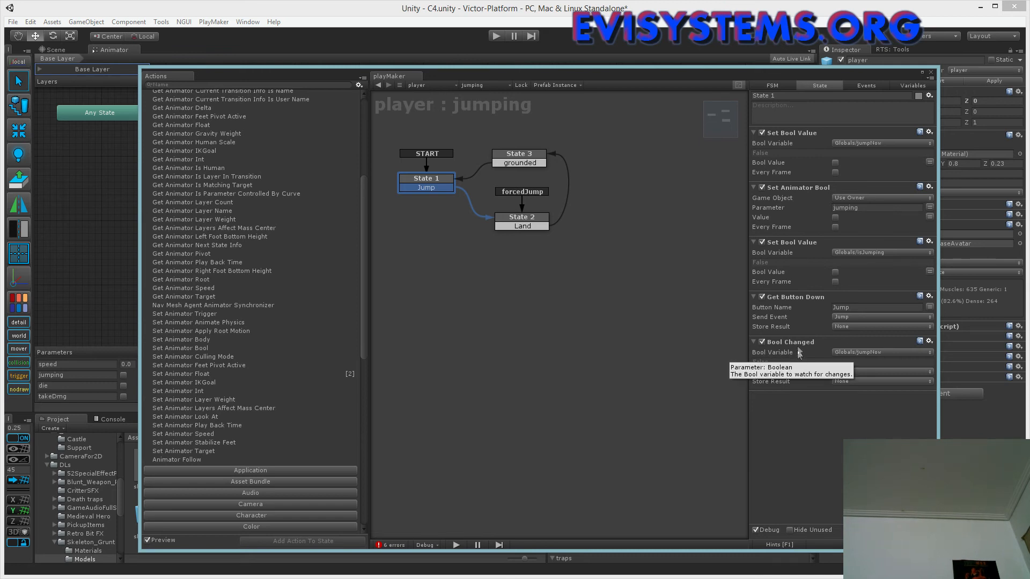
{"action": "left_click", "coordinate": [508, 225]}
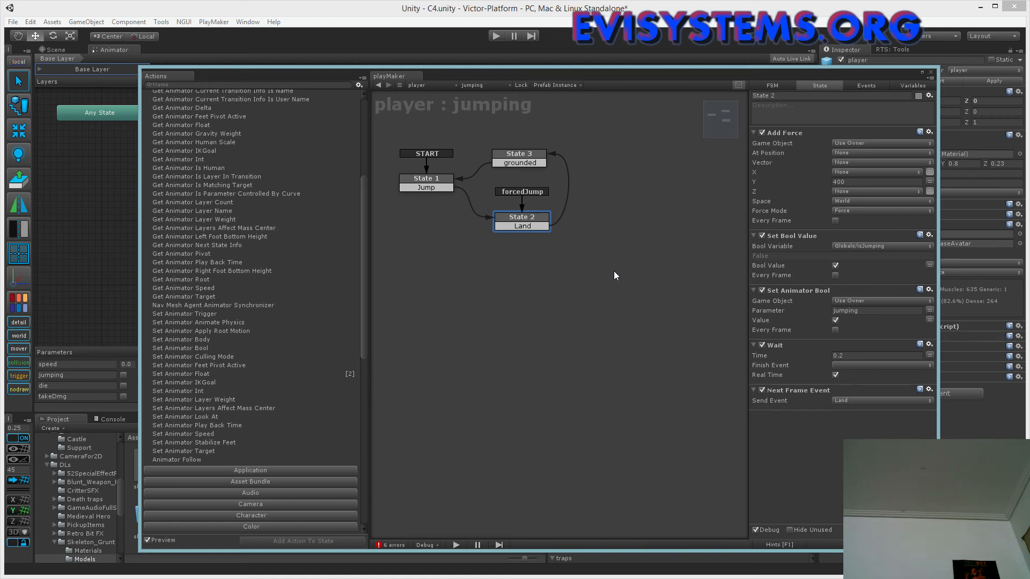
{"action": "left_click", "coordinate": [856, 183]}
{"action": "left_click", "coordinate": [838, 320]}
{"action": "left_click_drag", "start_coordinate": [573, 83], "coordinate": [671, 79]}
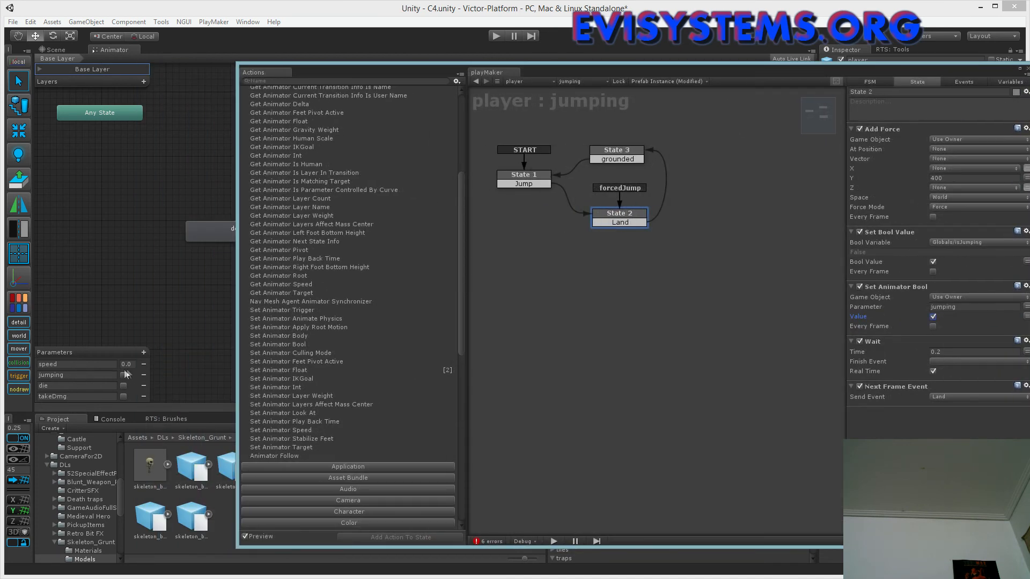
{"action": "left_click_drag", "start_coordinate": [275, 68], "coordinate": [231, 68]}
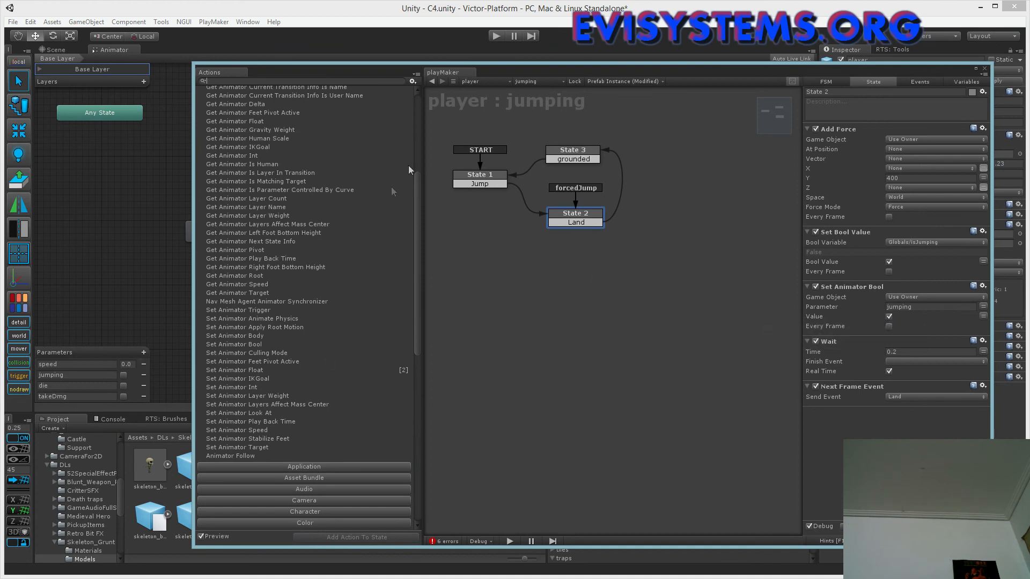
- Uncover the Animator graph and inspect the conditions of the idle to jump transition
{"action": "left_click_drag", "start_coordinate": [382, 73], "coordinate": [510, 95]}
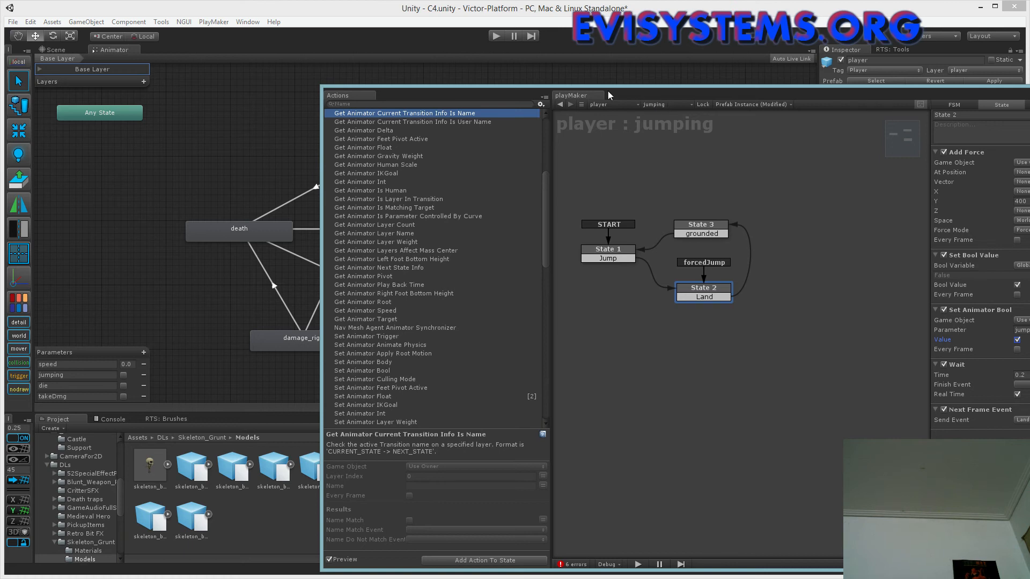
{"action": "left_click_drag", "start_coordinate": [651, 86], "coordinate": [648, 418]}
{"action": "left_click", "coordinate": [465, 189]}
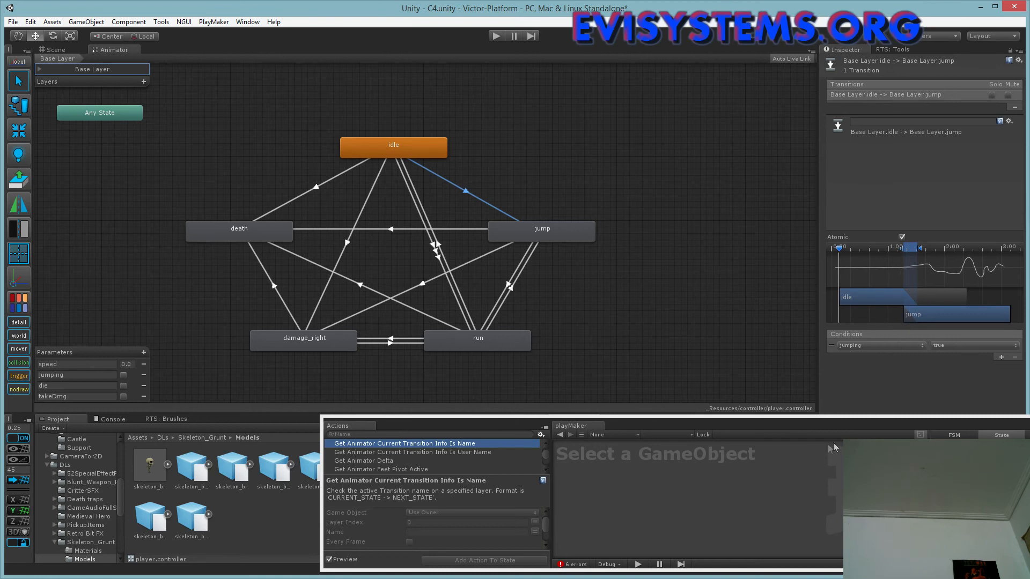
{"action": "left_click_drag", "start_coordinate": [814, 418], "coordinate": [0, 47]}
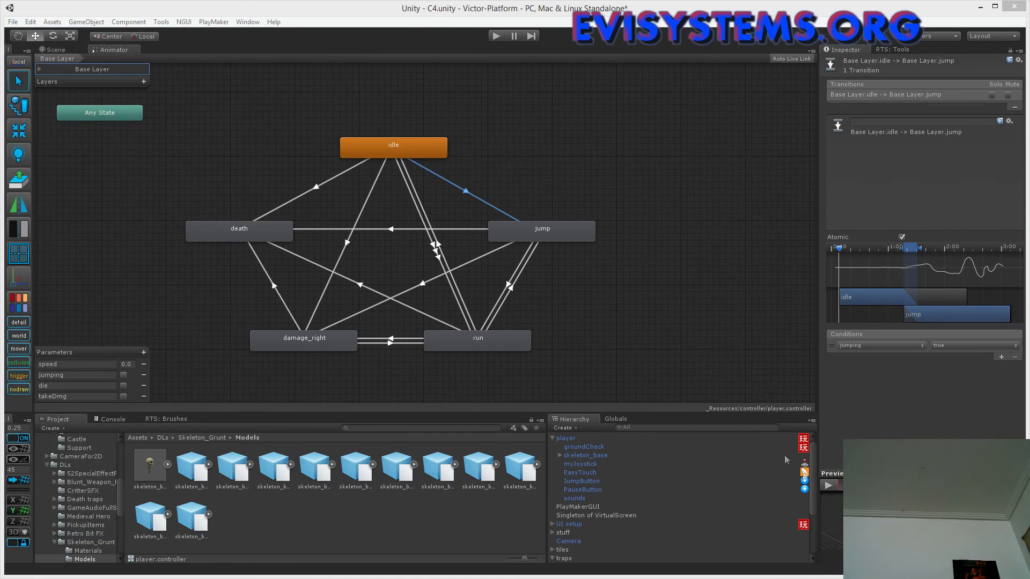
- Select the player object and arrange the PlayMaker and Game windows so the Animator graph stays in view
{"action": "left_click", "coordinate": [584, 439]}
{"action": "left_click_drag", "start_coordinate": [0, 47], "coordinate": [391, 403]}
{"action": "left_click_drag", "start_coordinate": [1029, 38], "coordinate": [903, 77]}
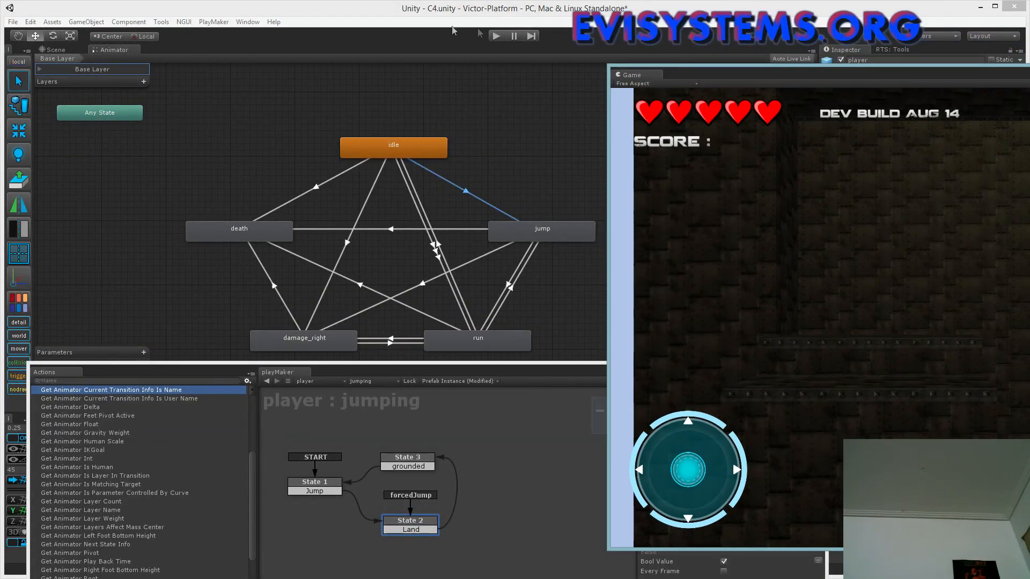
- Run the game and move the player horizontally with the jumping FSM, Animator graph and Animator parameters in view
{"action": "left_click", "coordinate": [496, 36]}
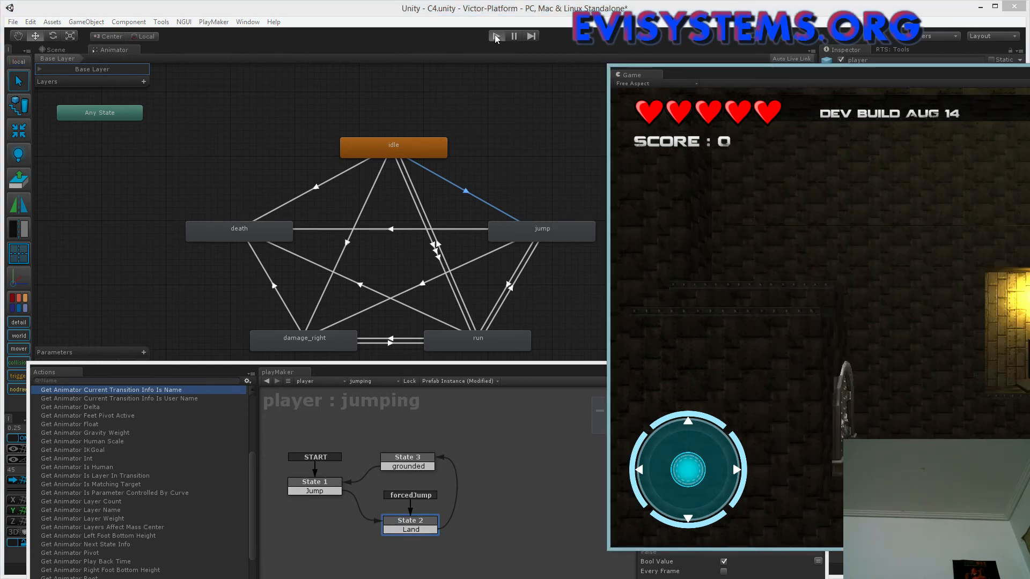
{"action": "left_click", "coordinate": [496, 37]}
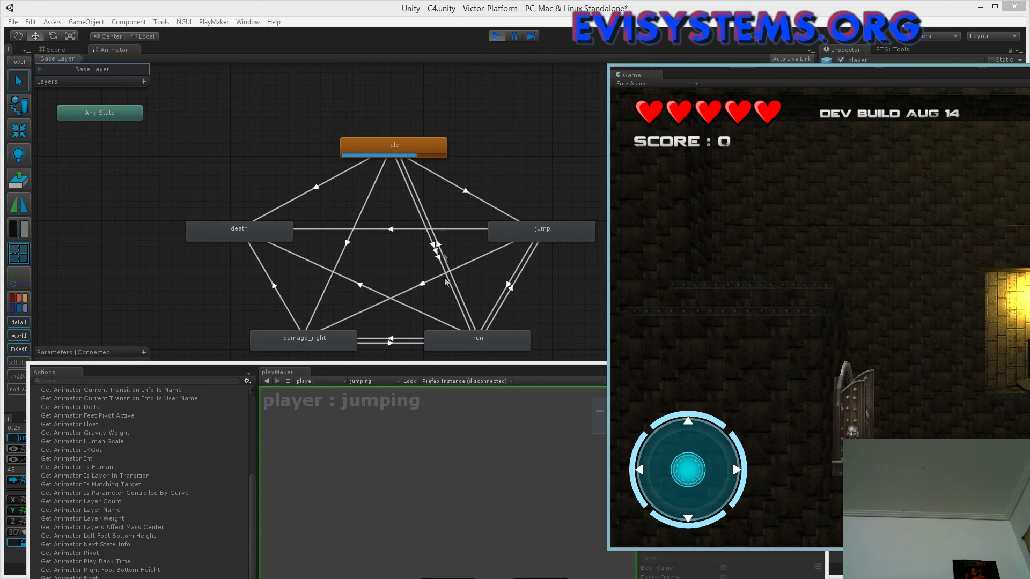
{"action": "middle_click_drag", "start_coordinate": [494, 433], "coordinate": [347, 329]}
{"action": "middle_click_drag", "start_coordinate": [468, 500], "coordinate": [476, 445]}
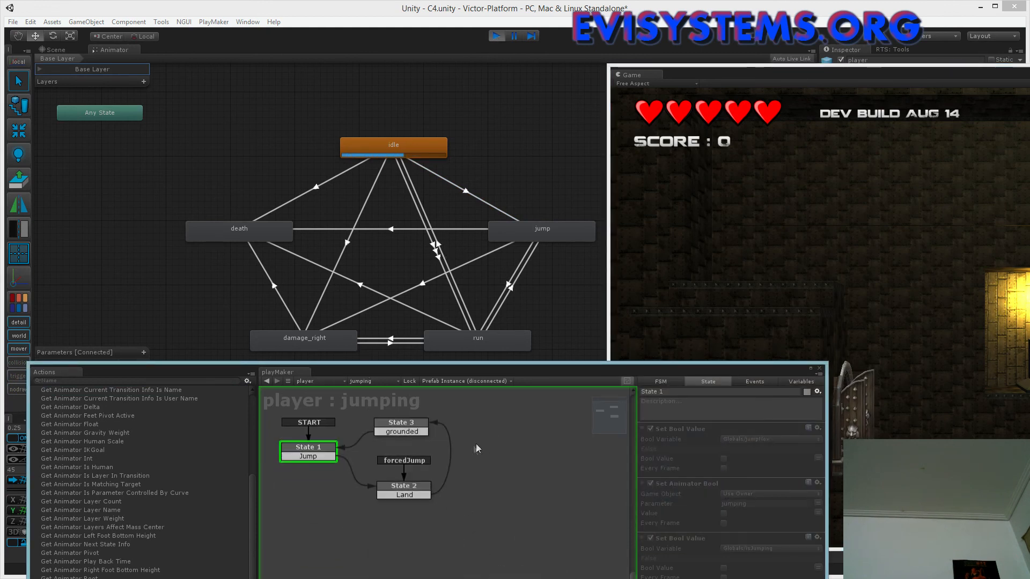
{"action": "left_click", "coordinate": [777, 233]}
{"action": "left_click_drag", "start_coordinate": [727, 464], "coordinate": [772, 471]}
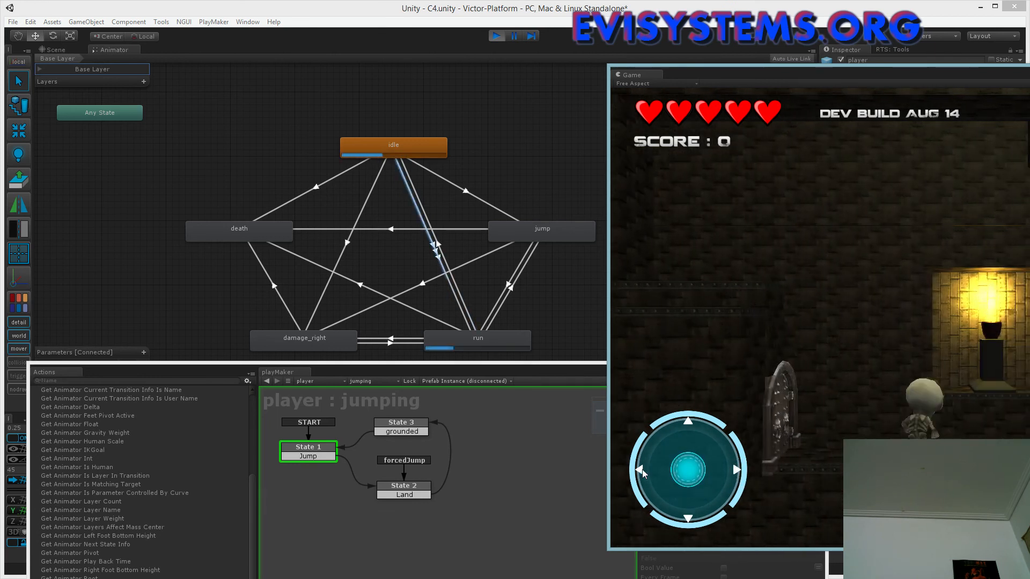
{"action": "left_click_drag", "start_coordinate": [220, 375], "coordinate": [201, 397]}
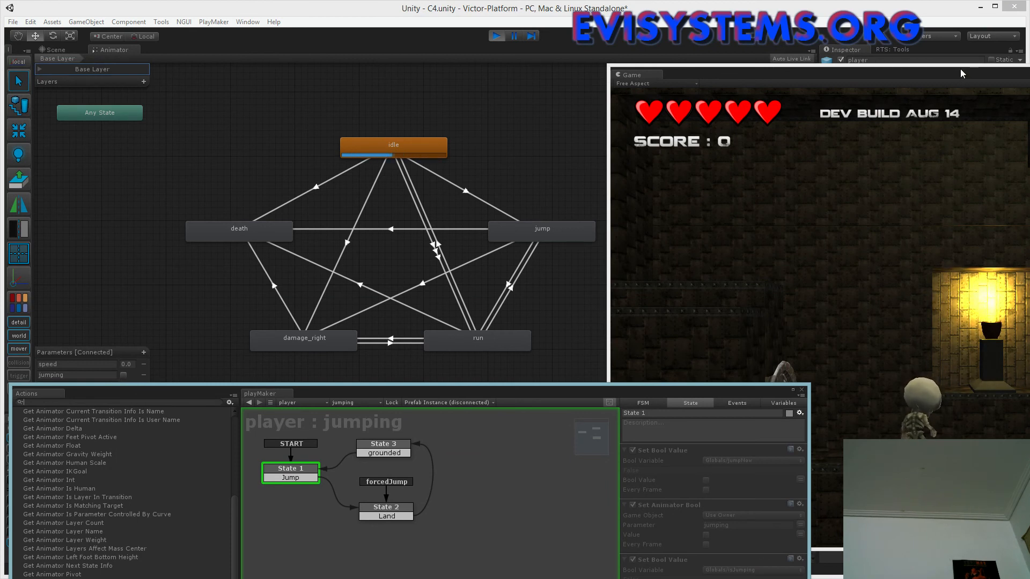
- Shrink the Game window and place it beside the Animator graph, above the PlayMaker window
{"action": "left_click_drag", "start_coordinate": [961, 69], "coordinate": [725, 44]}
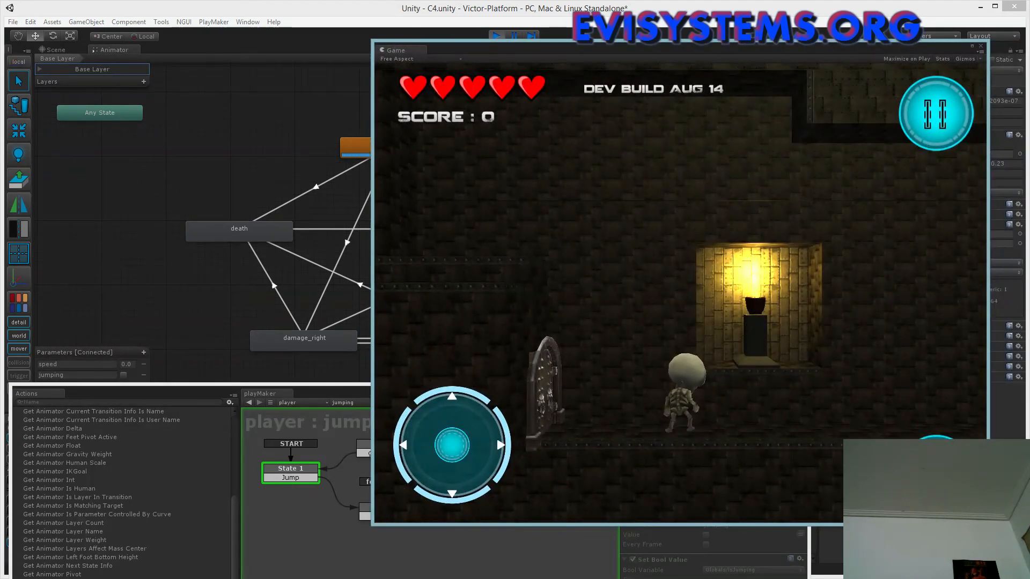
{"action": "left_click_drag", "start_coordinate": [648, 41], "coordinate": [710, 64]}
{"action": "left_click_drag", "start_coordinate": [387, 44], "coordinate": [739, 310]}
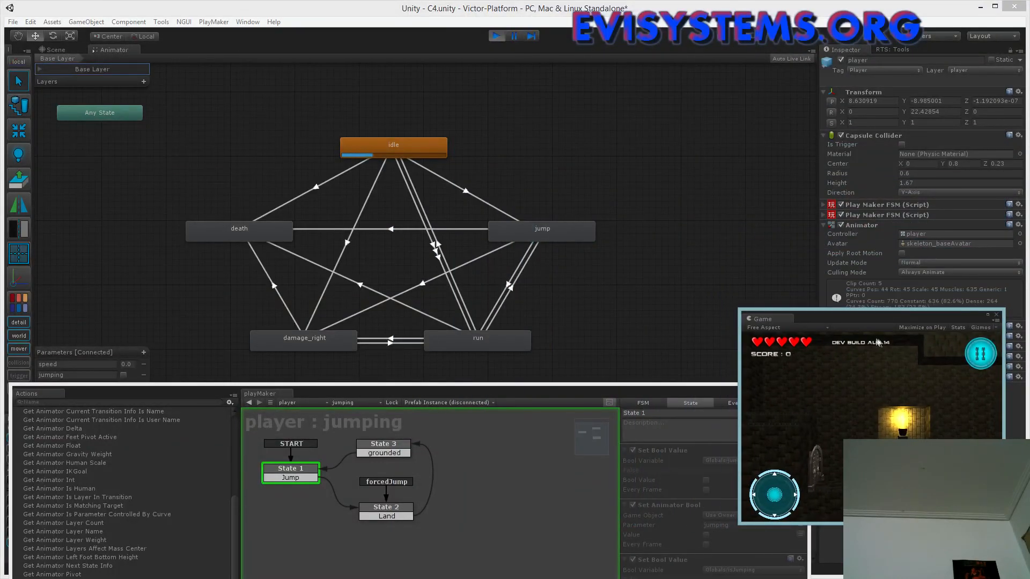
{"action": "left_click_drag", "start_coordinate": [869, 320], "coordinate": [754, 136]}
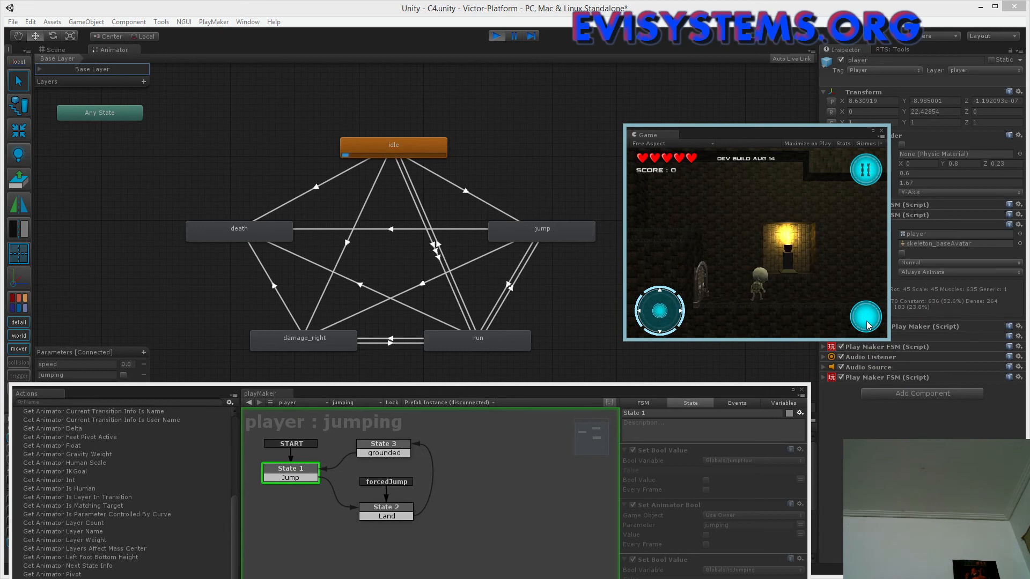
- View State 2's actions in the jumping FSM, lock PlayMaker on this FSM, and rearrange the windows to uncover the Animator graph
{"action": "left_click", "coordinate": [401, 507]}
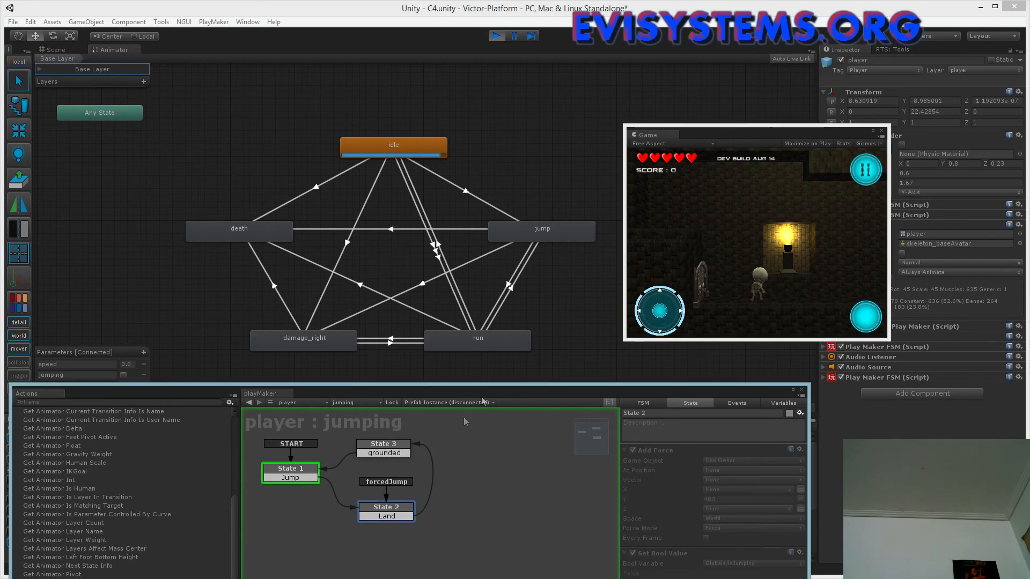
{"action": "left_click_drag", "start_coordinate": [510, 105], "coordinate": [533, 49]}
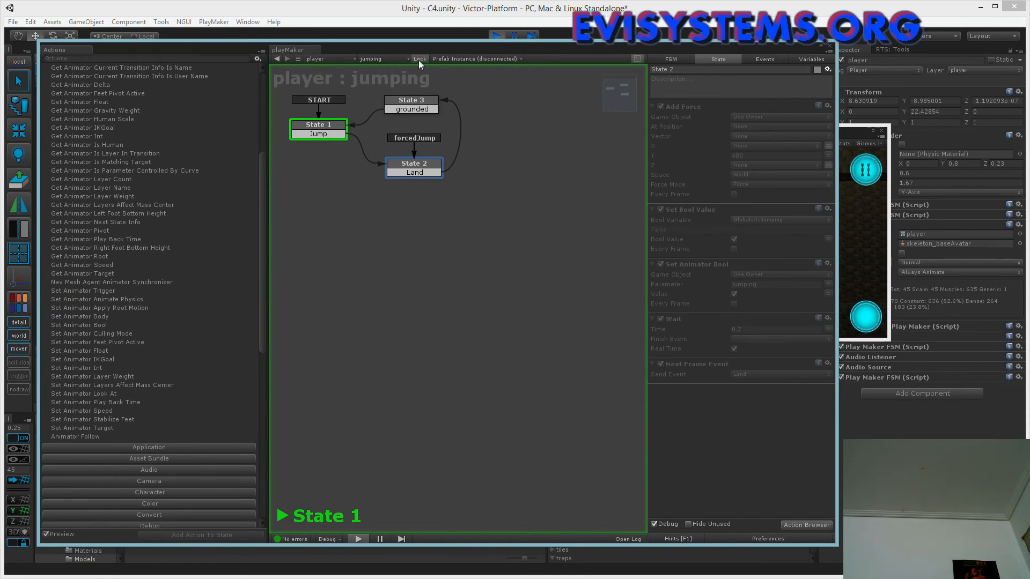
{"action": "left_click_drag", "start_coordinate": [487, 46], "coordinate": [606, 352]}
{"action": "left_click_drag", "start_coordinate": [711, 136], "coordinate": [719, 43]}
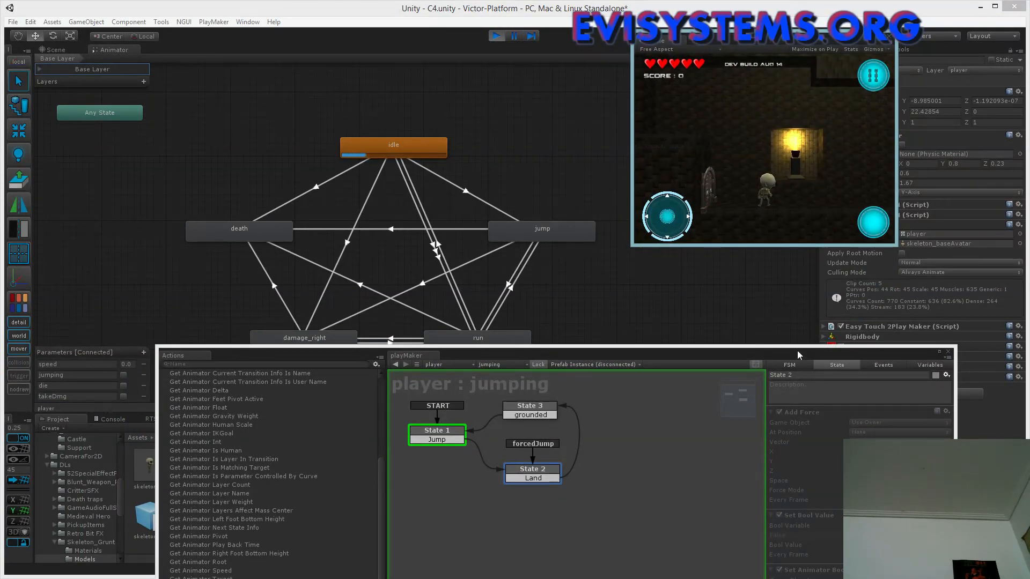
- Make the player jump twice in the running game with the jumping FSM and Animator graph in view
{"action": "left_click_drag", "start_coordinate": [797, 350], "coordinate": [815, 307]}
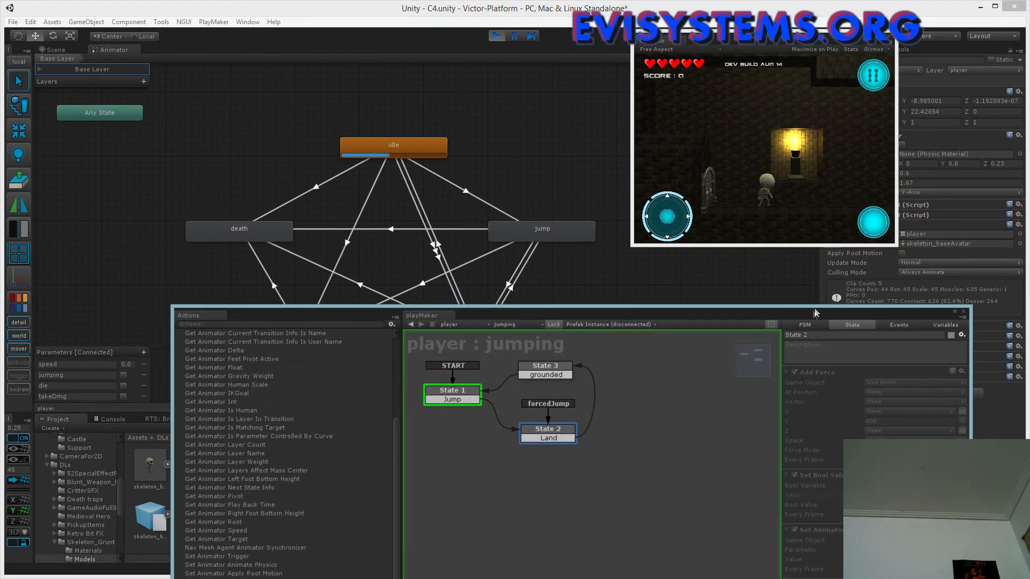
{"action": "left_click", "coordinate": [874, 226]}
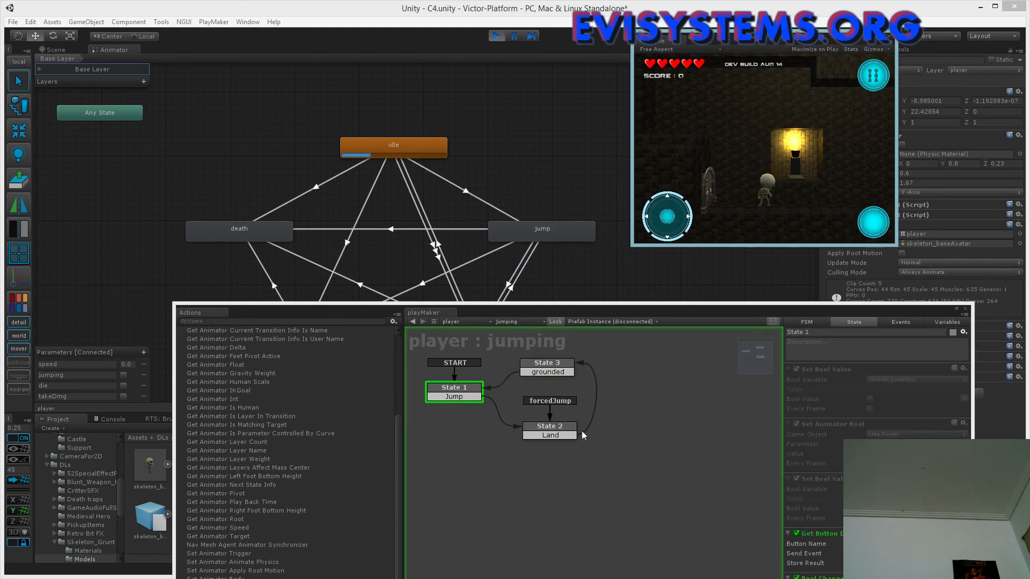
{"action": "left_click", "coordinate": [885, 228]}
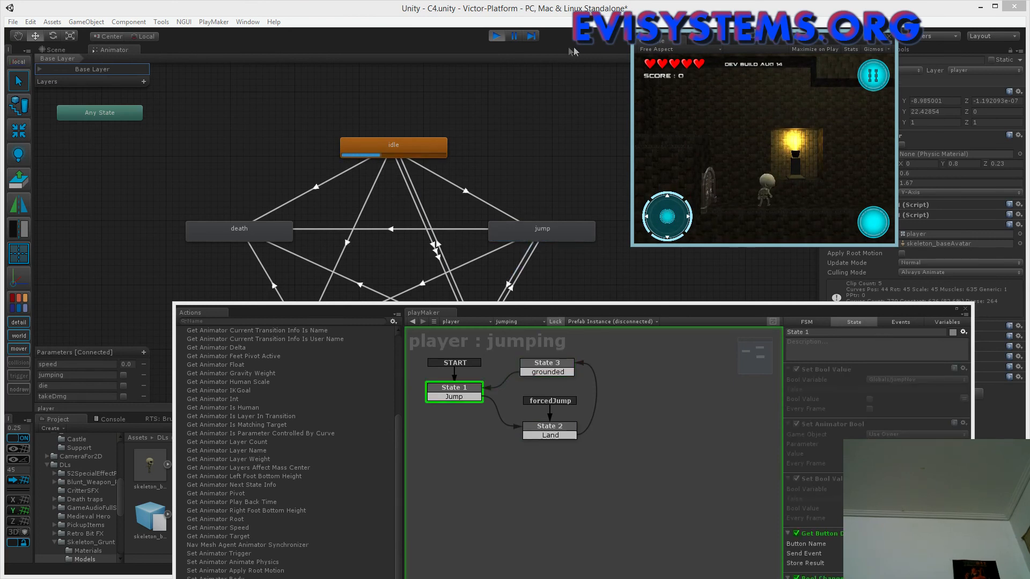
- Review the actions of State 2 in the jumping FSM and stop the game
{"action": "left_click_drag", "start_coordinate": [717, 314], "coordinate": [651, 62]}
{"action": "left_click", "coordinate": [501, 174]}
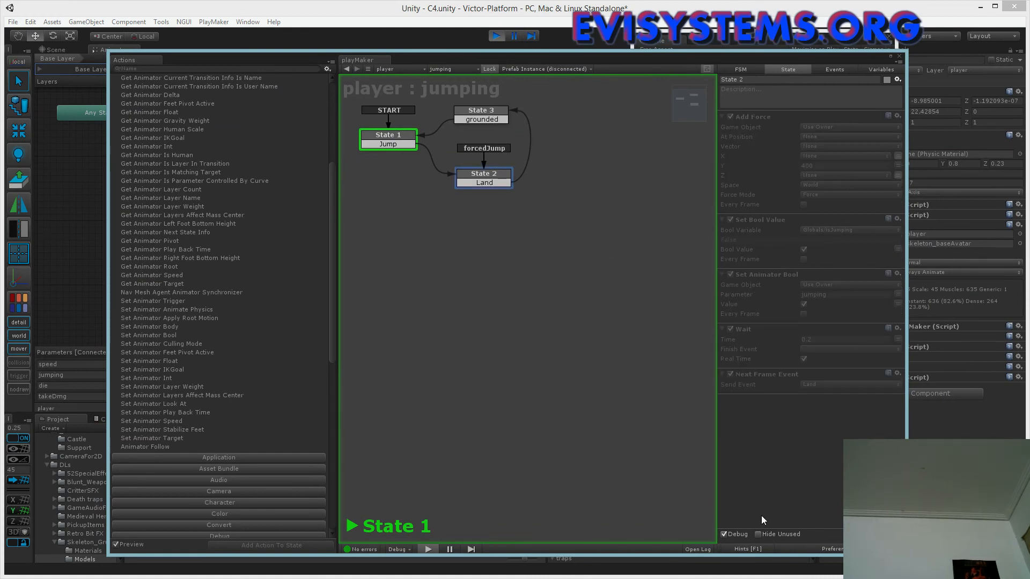
{"action": "left_click", "coordinate": [758, 534]}
{"action": "left_click", "coordinate": [758, 534]}
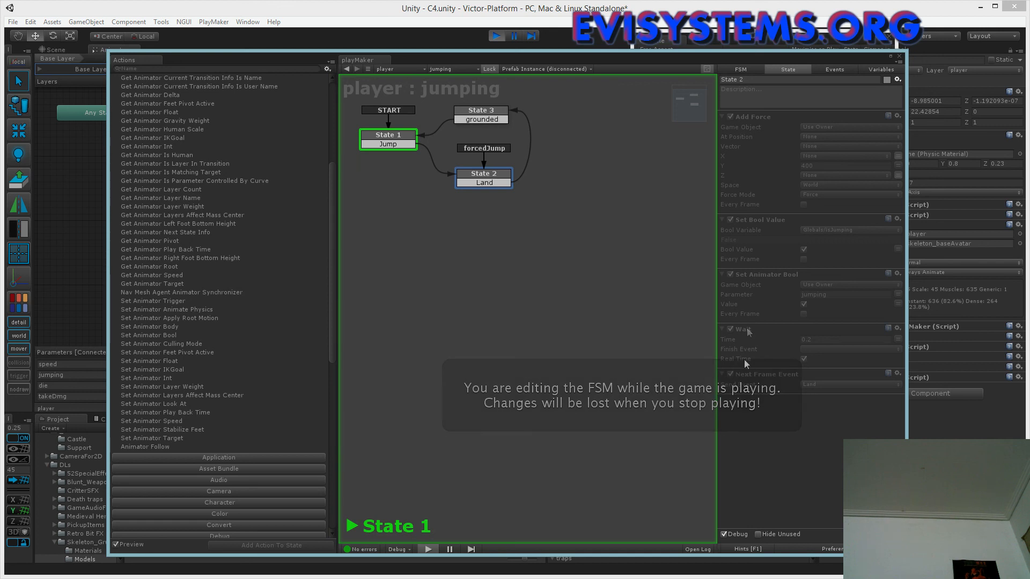
{"action": "left_click", "coordinate": [496, 37]}
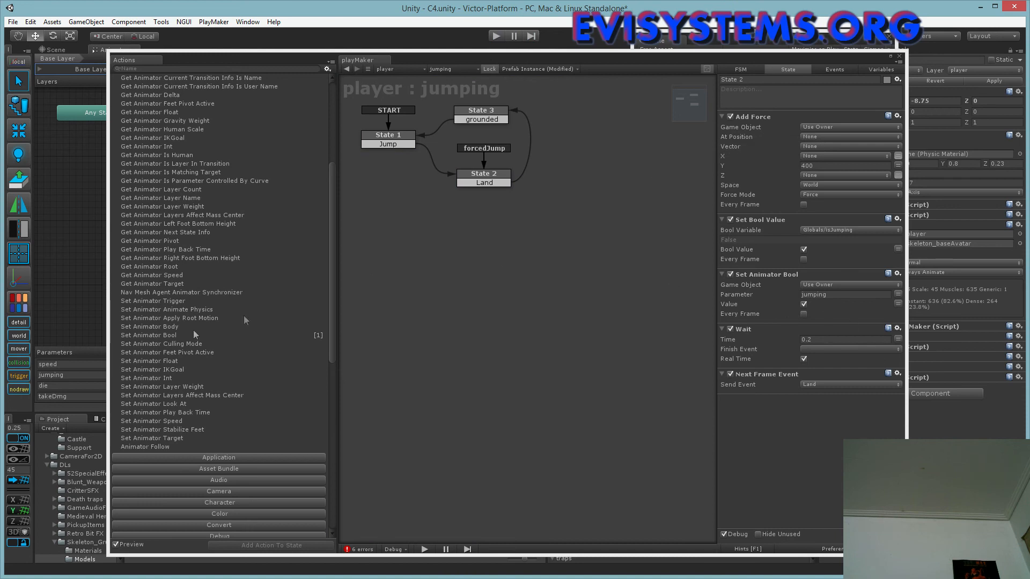
- Select State 3 in the jumping FSM and check it for actions
{"action": "left_click_drag", "start_coordinate": [287, 61], "coordinate": [347, 75]}
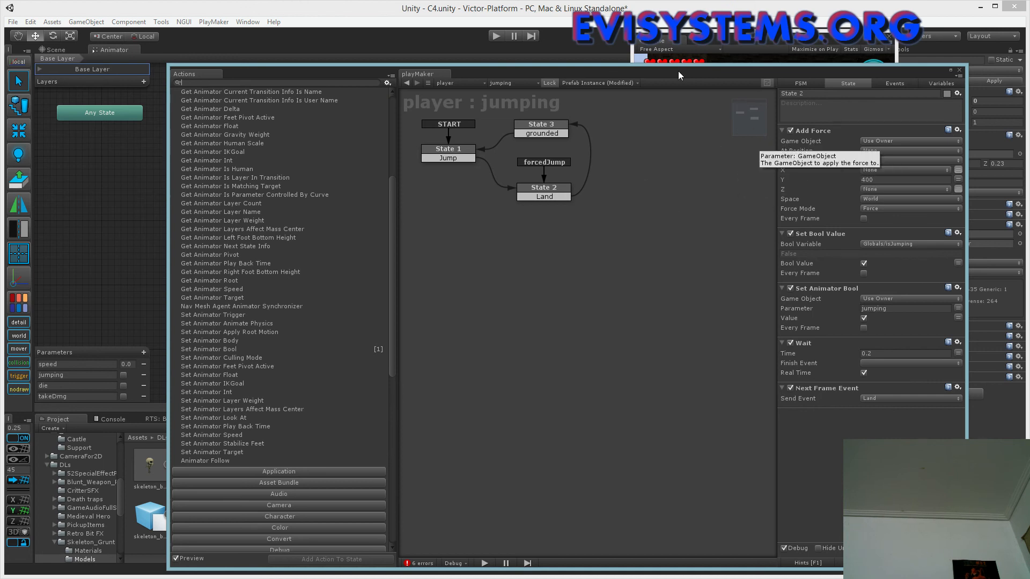
{"action": "left_click_drag", "start_coordinate": [678, 71], "coordinate": [566, 372]}
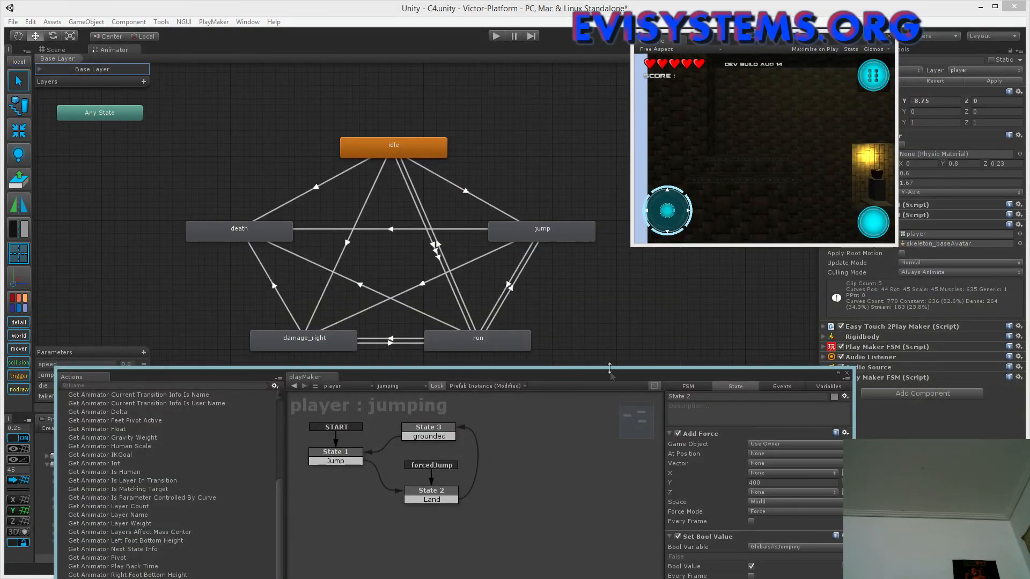
{"action": "left_click_drag", "start_coordinate": [607, 376], "coordinate": [678, 49]}
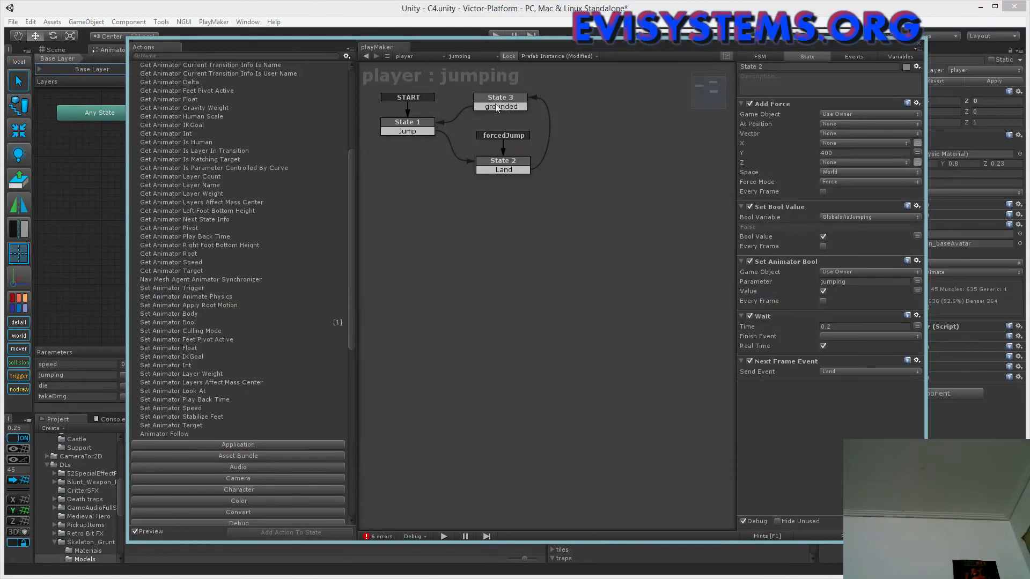
{"action": "left_click", "coordinate": [474, 95]}
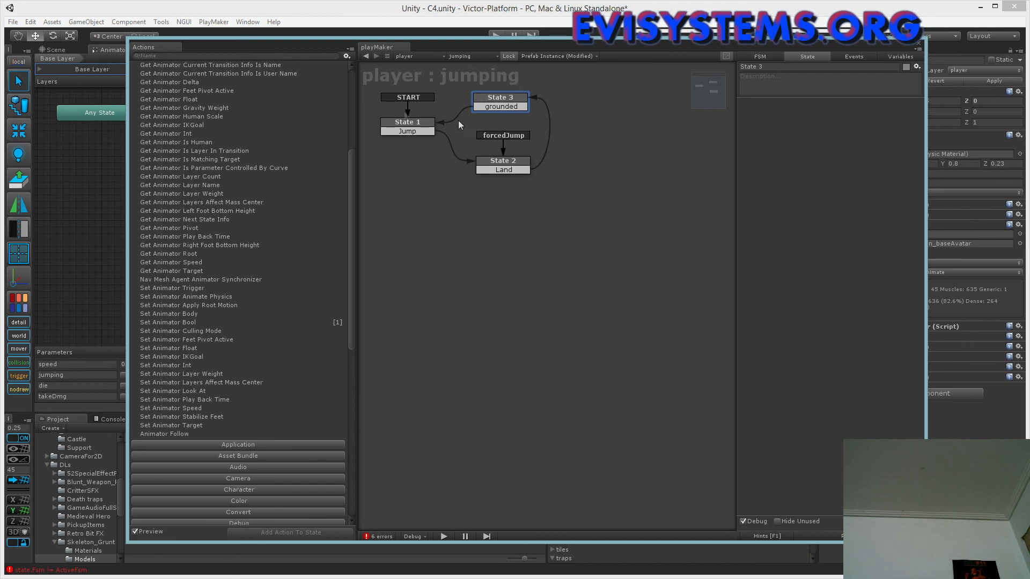
{"action": "scroll", "coordinate": [349, 134], "scroll_direction": "up", "scroll_amount": 6}
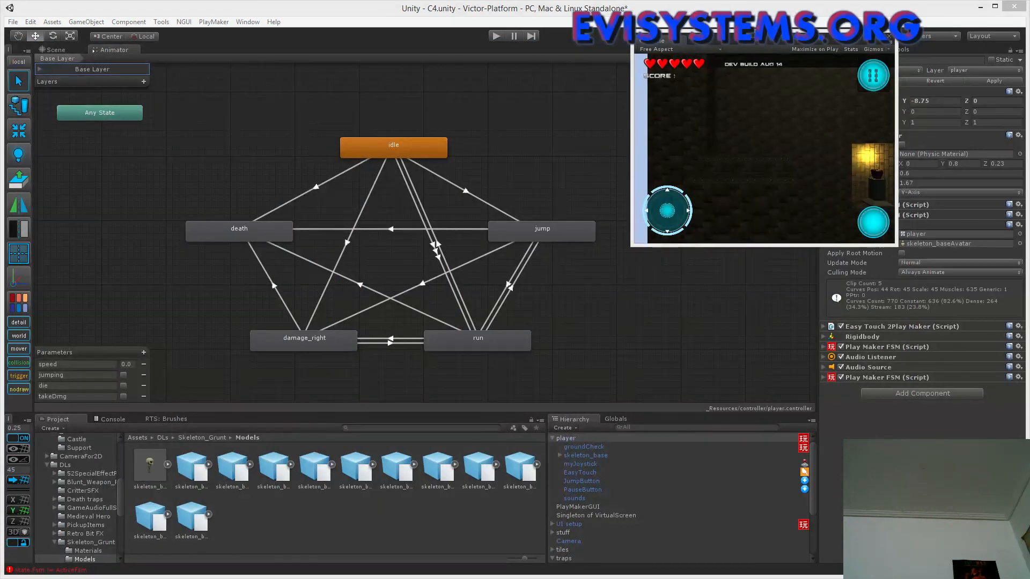
- Move the Game window out of the way, switch to the player's health FSM, and review its death and do nothing states
{"action": "left_click_drag", "start_coordinate": [726, 39], "coordinate": [1029, 46]}
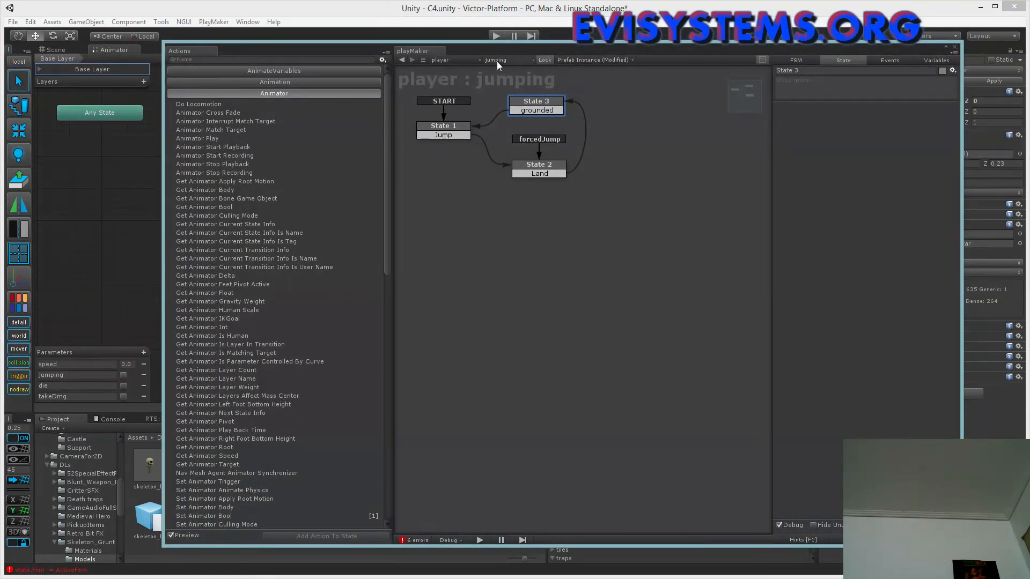
{"action": "left_click", "coordinate": [497, 60]}
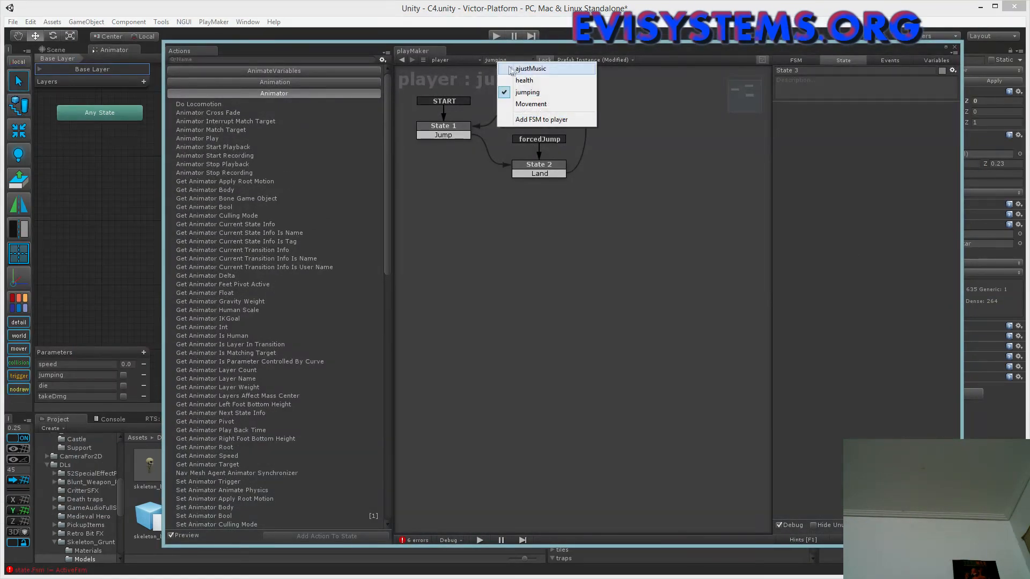
{"action": "left_click", "coordinate": [553, 80]}
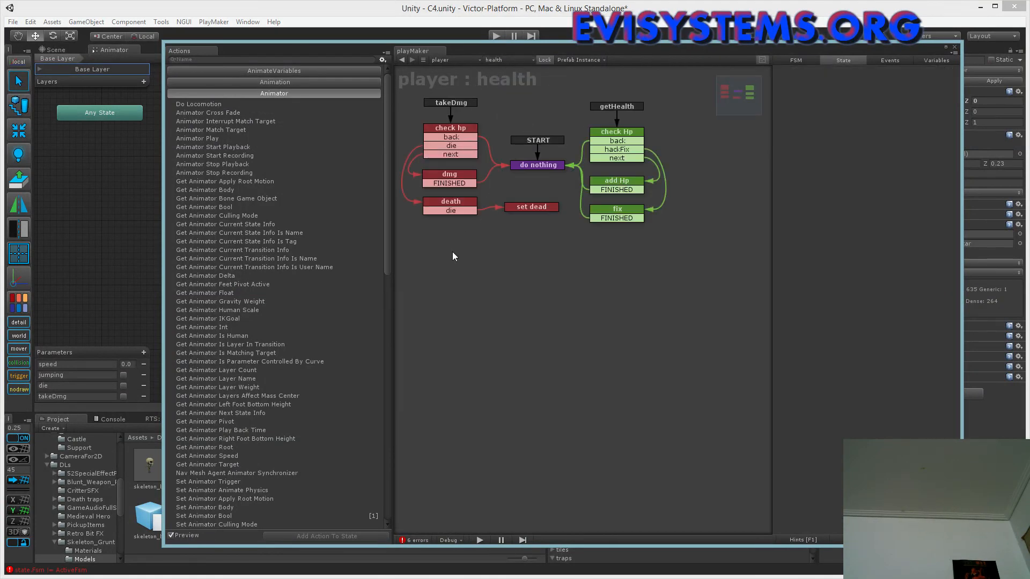
{"action": "left_click", "coordinate": [456, 210]}
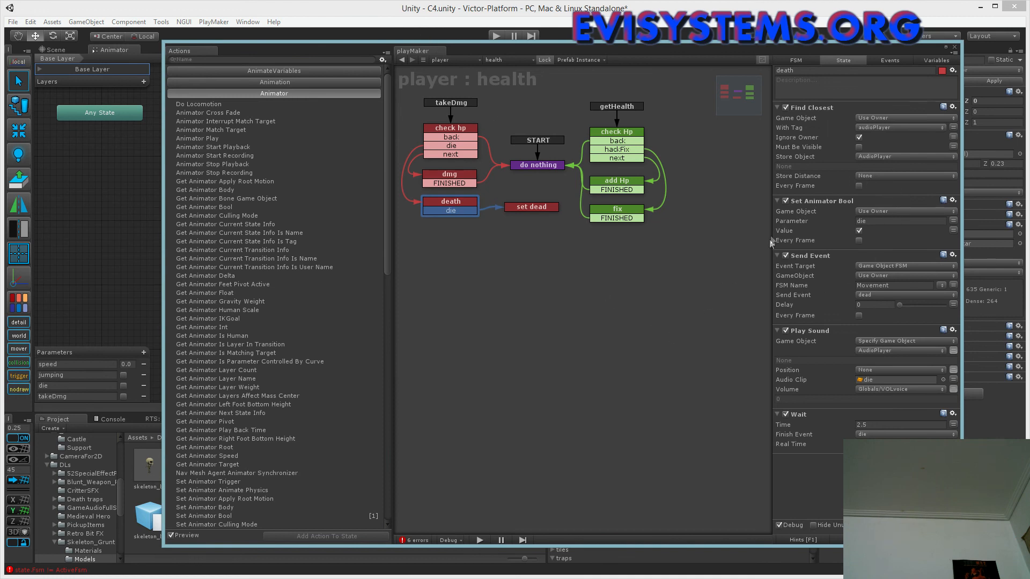
{"action": "left_click", "coordinate": [540, 163]}
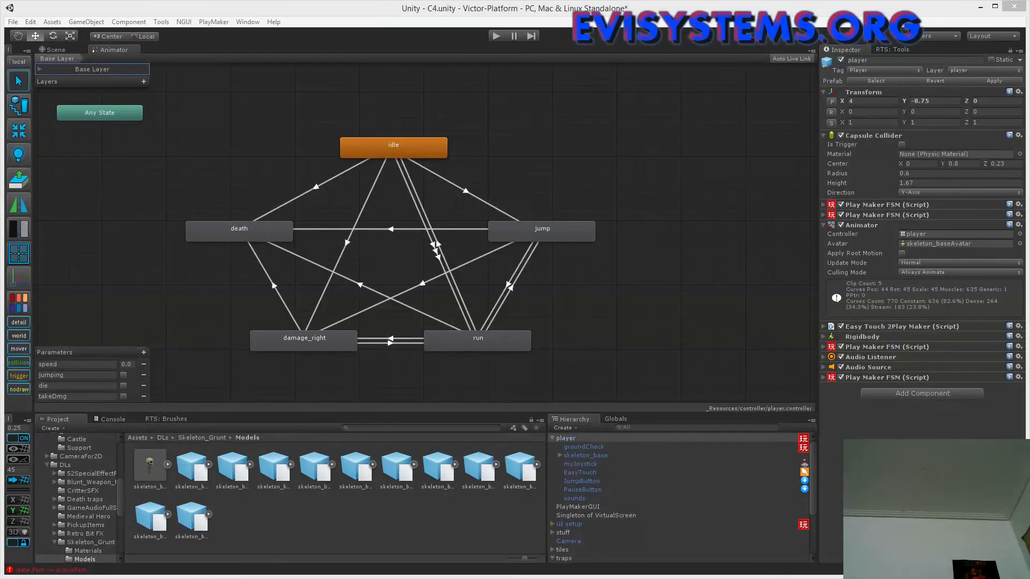
- Expand the stuff group, select the _initiate object and review the gamestart state's actions in its initiatePrefs FSM
{"action": "left_click", "coordinate": [553, 533]}
{"action": "left_click", "coordinate": [590, 549]}
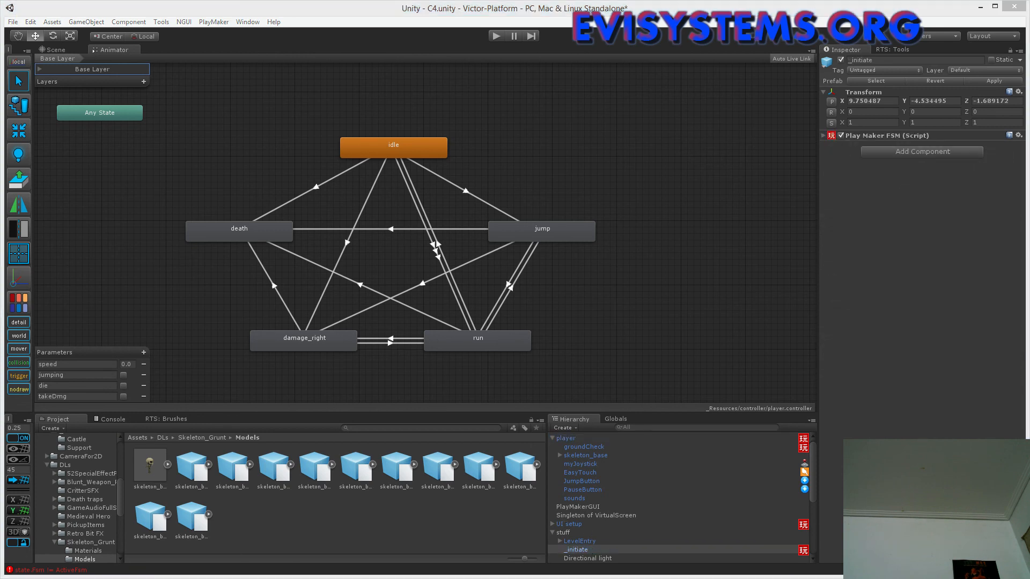
{"action": "left_click", "coordinate": [576, 547]}
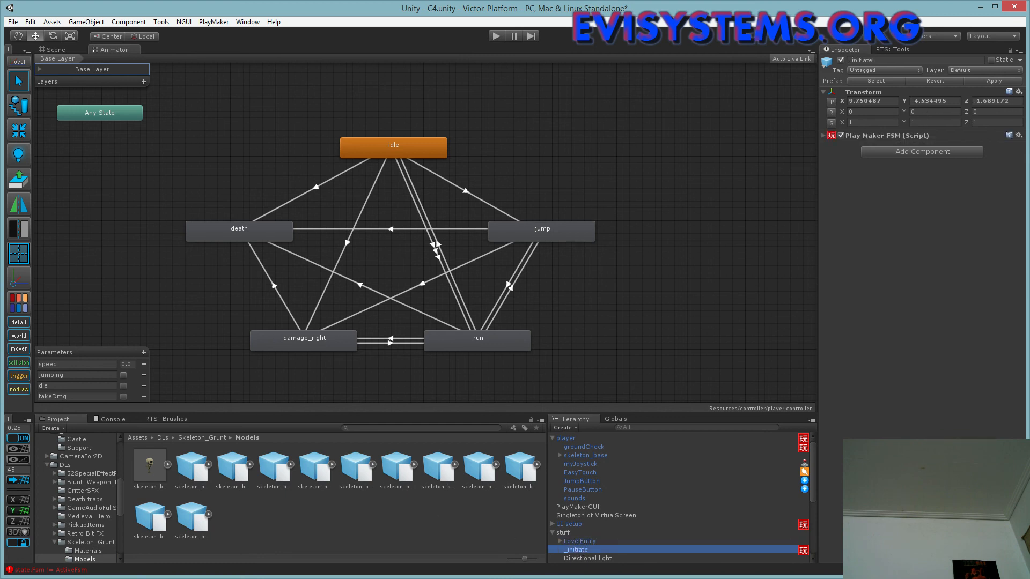
{"action": "left_click", "coordinate": [568, 547]}
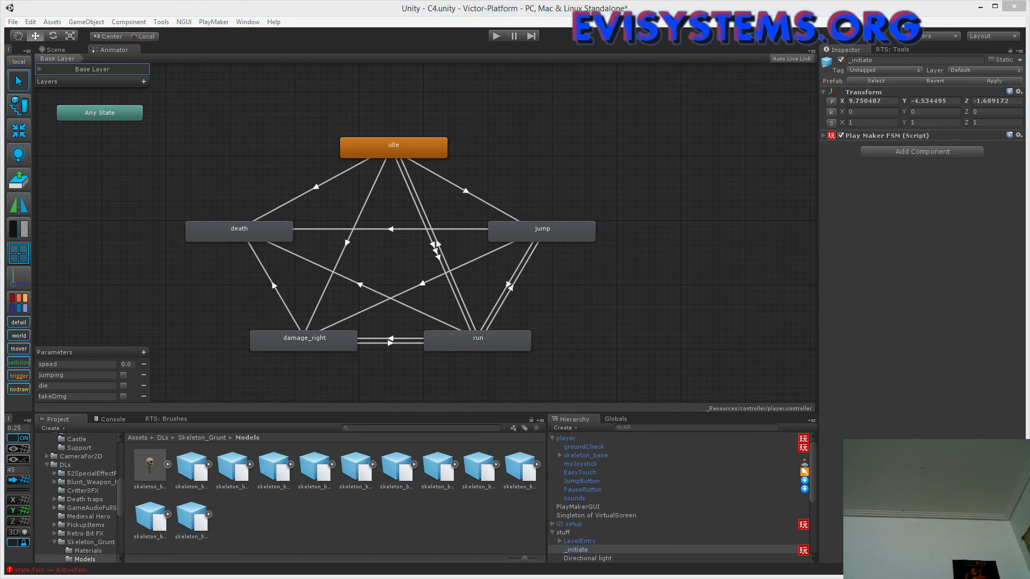
{"action": "left_click_drag", "start_coordinate": [0, 74], "coordinate": [568, 76]}
{"action": "left_click", "coordinate": [461, 215]}
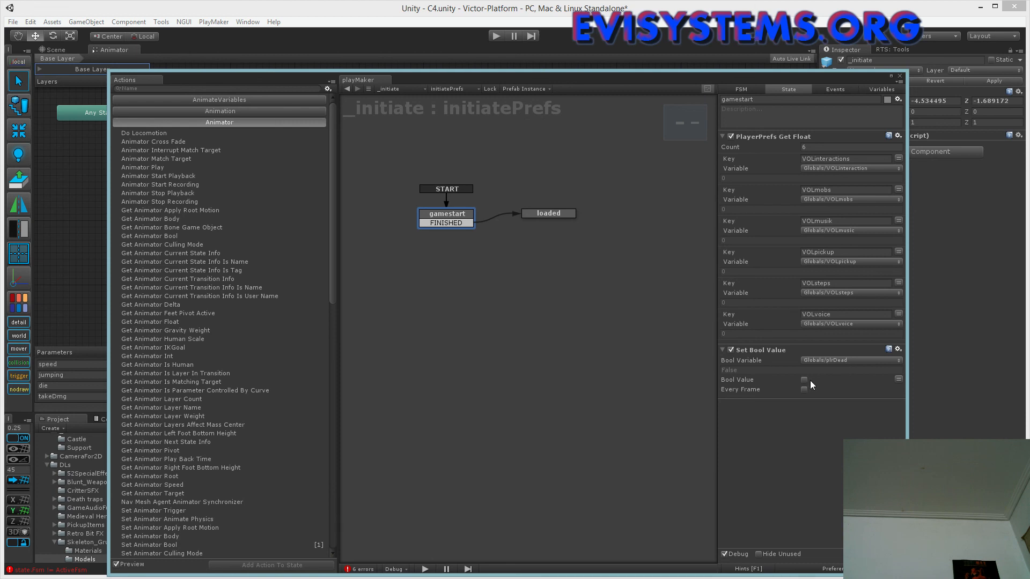
- Reselect the player and review the check hp, dmg, do nothing and death states of its health FSM, including death's Set Animator Bool
{"action": "left_click_drag", "start_coordinate": [449, 80], "coordinate": [0, 48]}
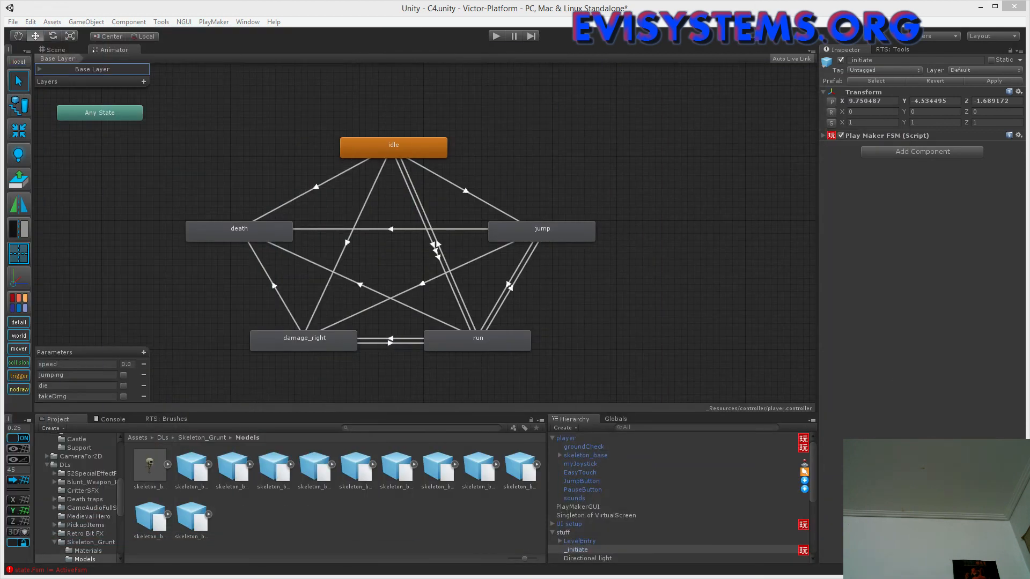
{"action": "left_click", "coordinate": [552, 532]}
{"action": "left_click", "coordinate": [566, 439]}
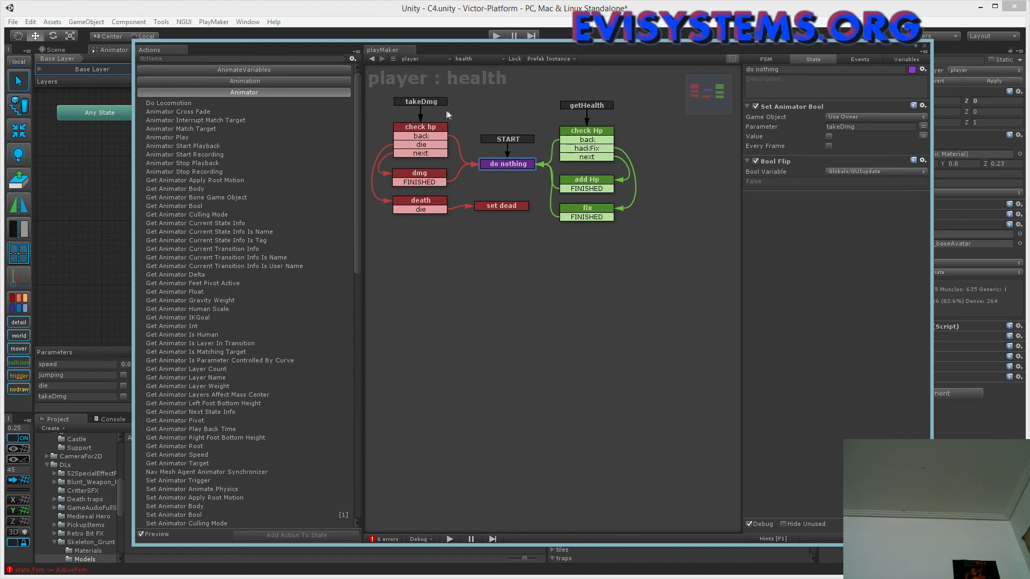
{"action": "left_click", "coordinate": [436, 145]}
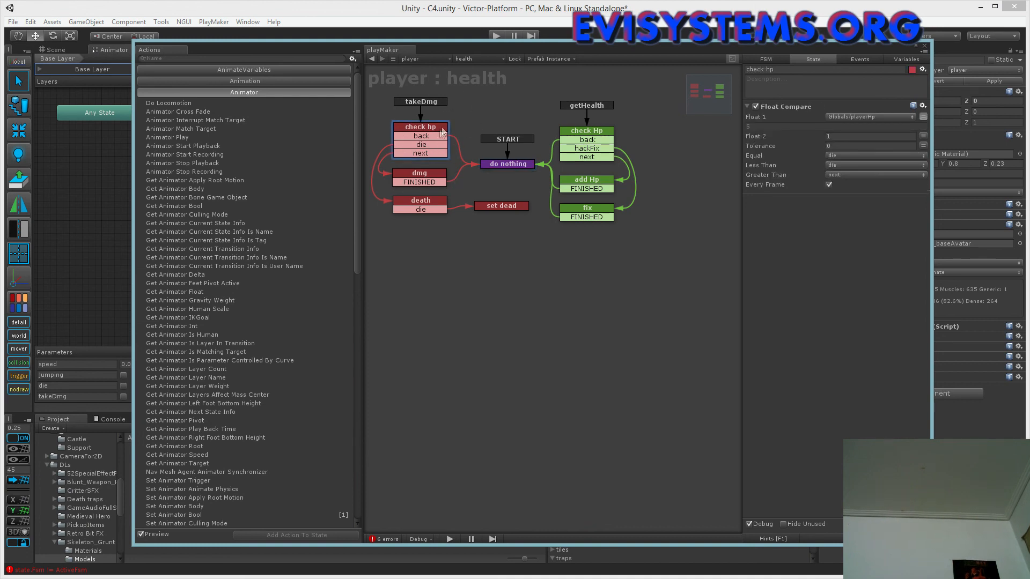
{"action": "left_click", "coordinate": [431, 175]}
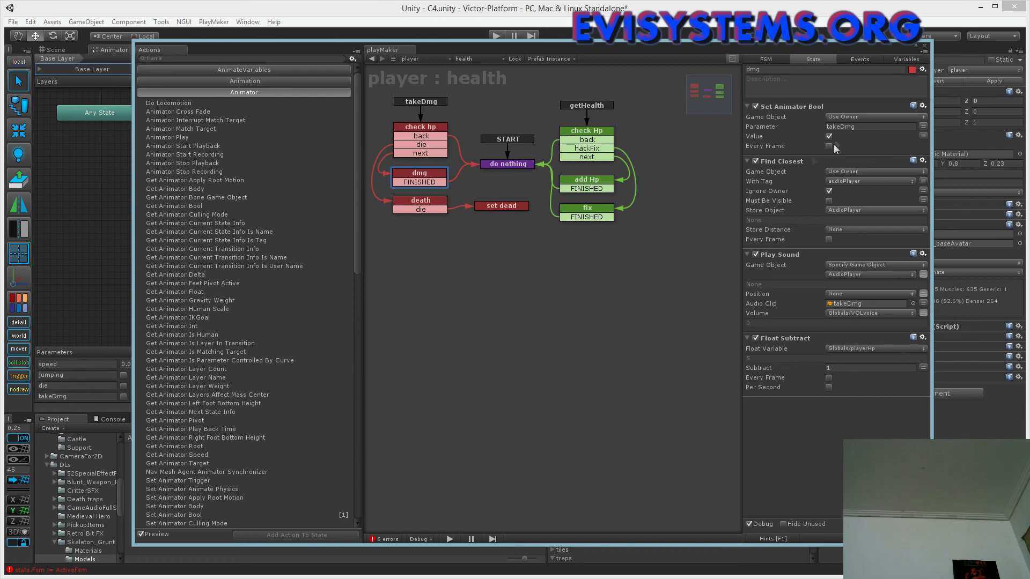
{"action": "left_click", "coordinate": [516, 165]}
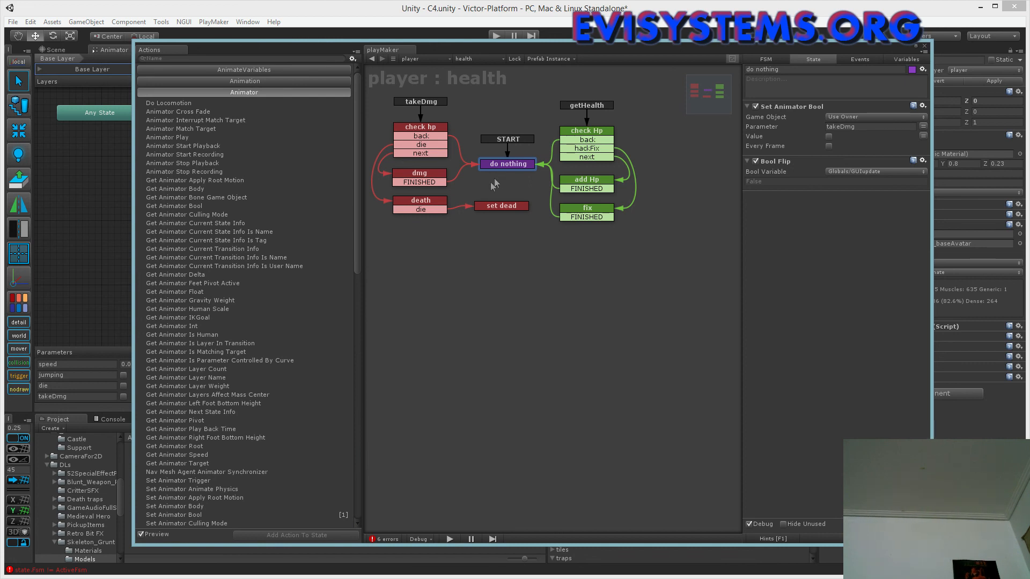
{"action": "left_click", "coordinate": [430, 207]}
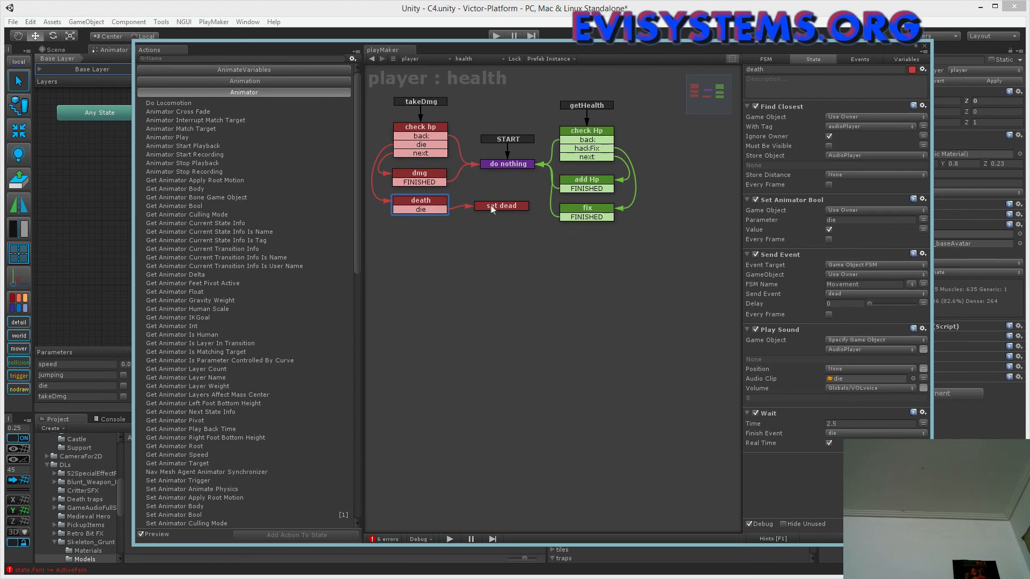
{"action": "left_click", "coordinate": [803, 201]}
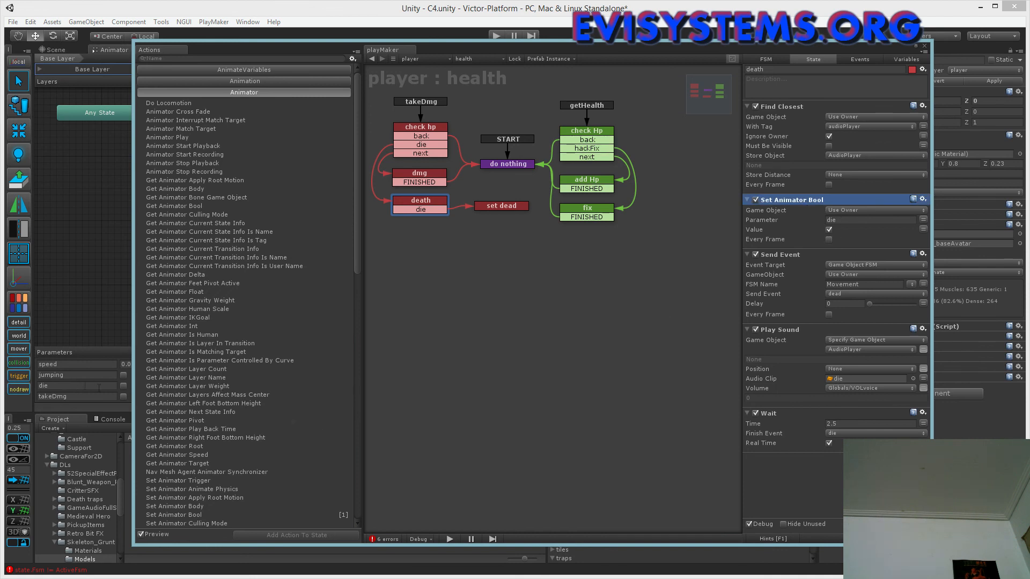
- Uncover the Animator graph and inspect the death state and its incoming transitions from jump, damage_right and idle
{"action": "left_click_drag", "start_coordinate": [439, 49], "coordinate": [578, 452]}
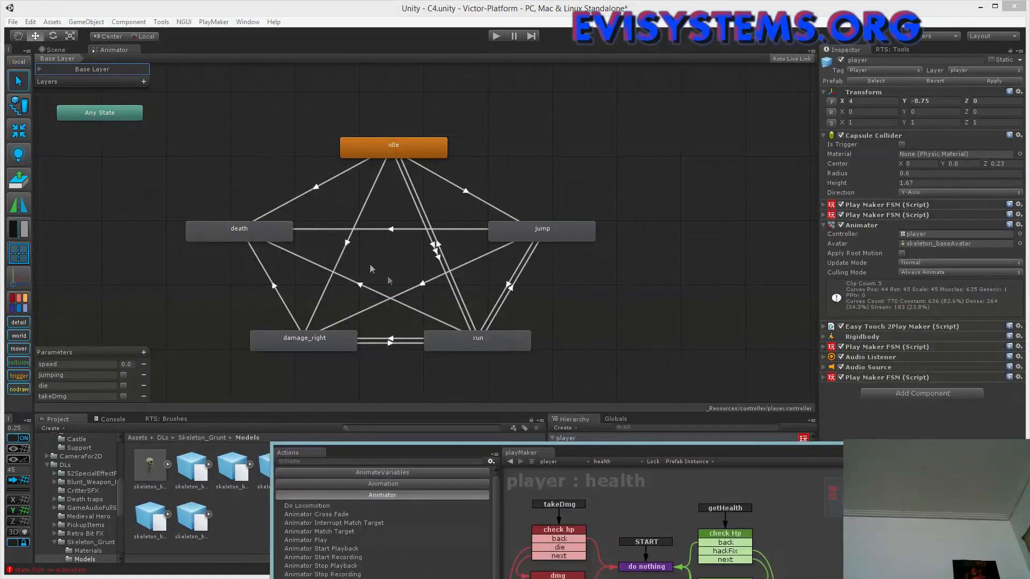
{"action": "left_click", "coordinate": [388, 229]}
{"action": "left_click", "coordinate": [280, 286]}
{"action": "left_click", "coordinate": [320, 191]}
{"action": "left_click", "coordinate": [236, 234]}
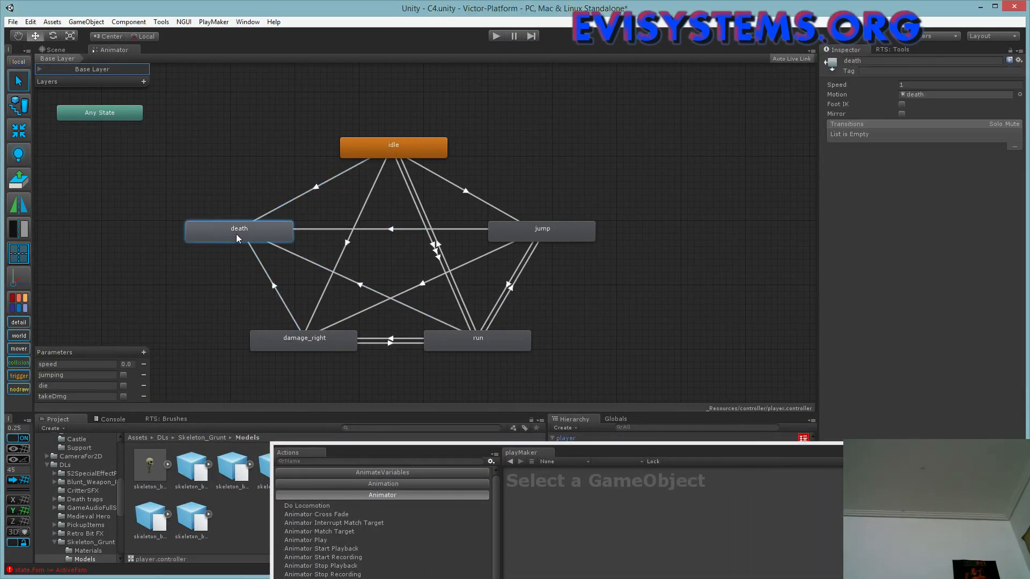
- Reselect the player and review the set dead state's Set Bool Value action in its health FSM
{"action": "left_click", "coordinate": [743, 446]}
{"action": "left_click_drag", "start_coordinate": [693, 446], "coordinate": [24, 40]}
{"action": "left_click", "coordinate": [570, 440]}
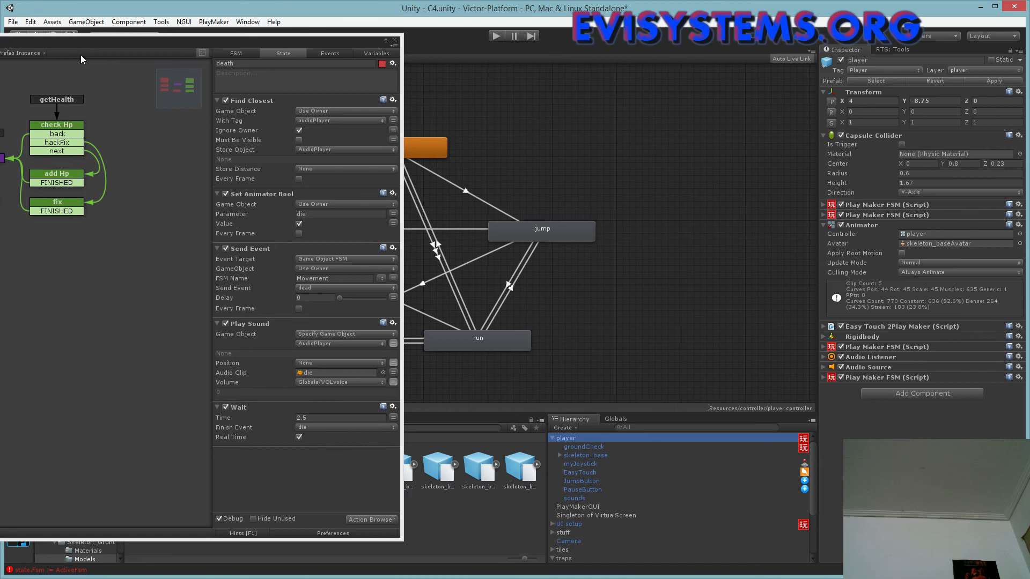
{"action": "left_click_drag", "start_coordinate": [76, 44], "coordinate": [539, 35]}
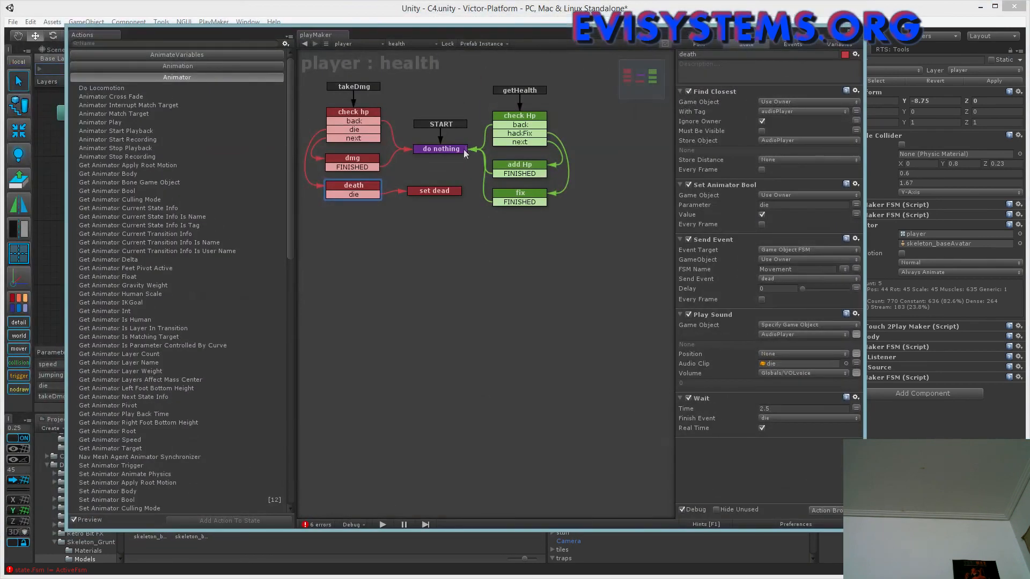
{"action": "left_click", "coordinate": [430, 196]}
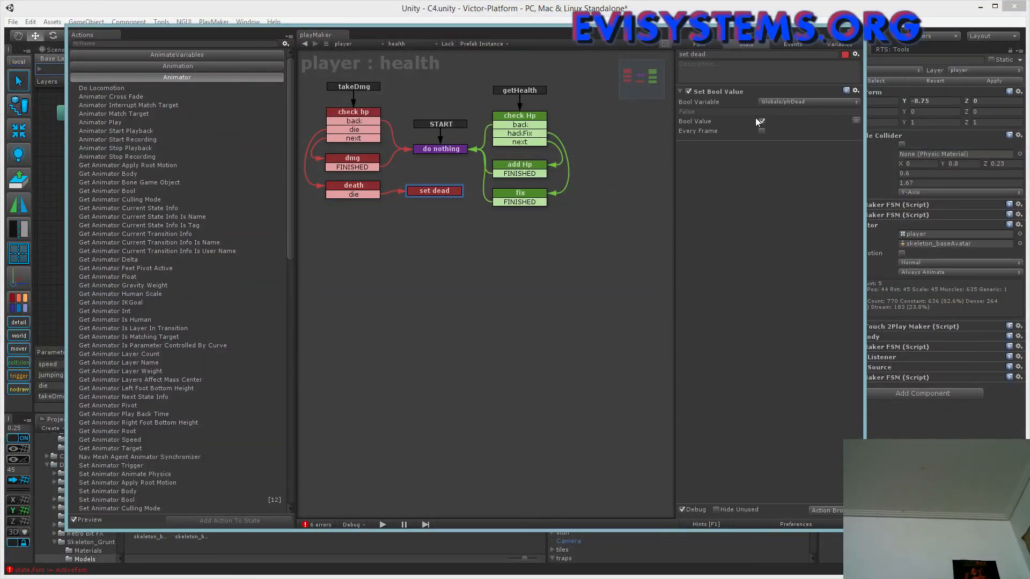
{"action": "left_click_drag", "start_coordinate": [804, 32], "coordinate": [0, 45]}
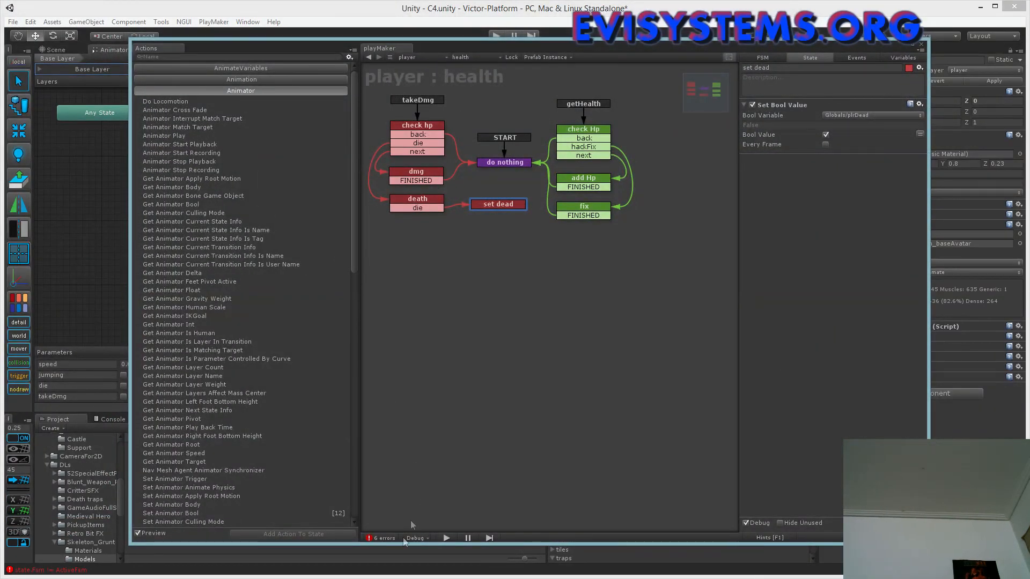
- Review the PlayMaker error check list, close it, and move the floating PlayMaker window aside to uncover the Animator graph
{"action": "left_click", "coordinate": [387, 540]}
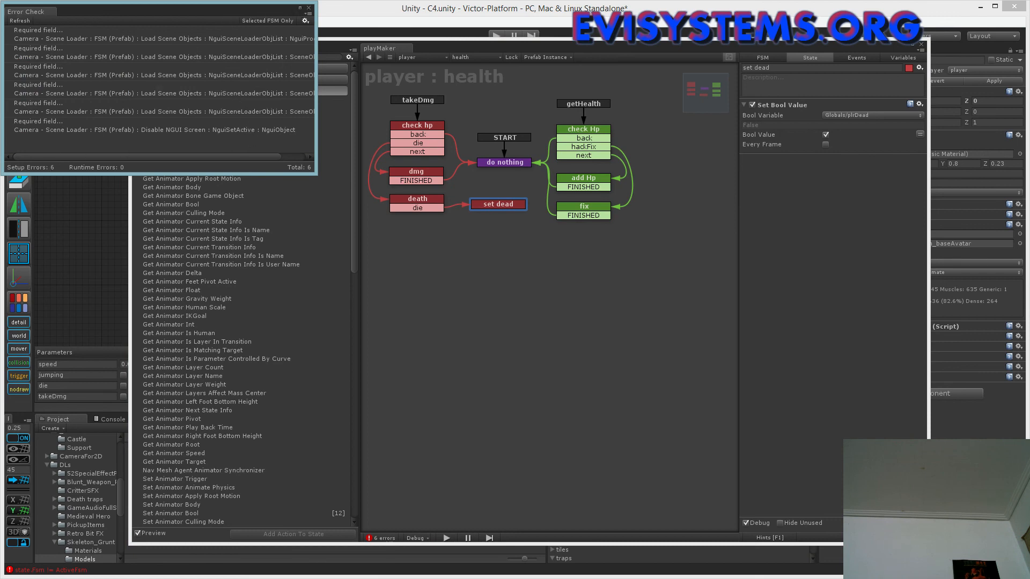
{"action": "left_click", "coordinate": [309, 8]}
{"action": "left_click_drag", "start_coordinate": [469, 49], "coordinate": [0, 33]}
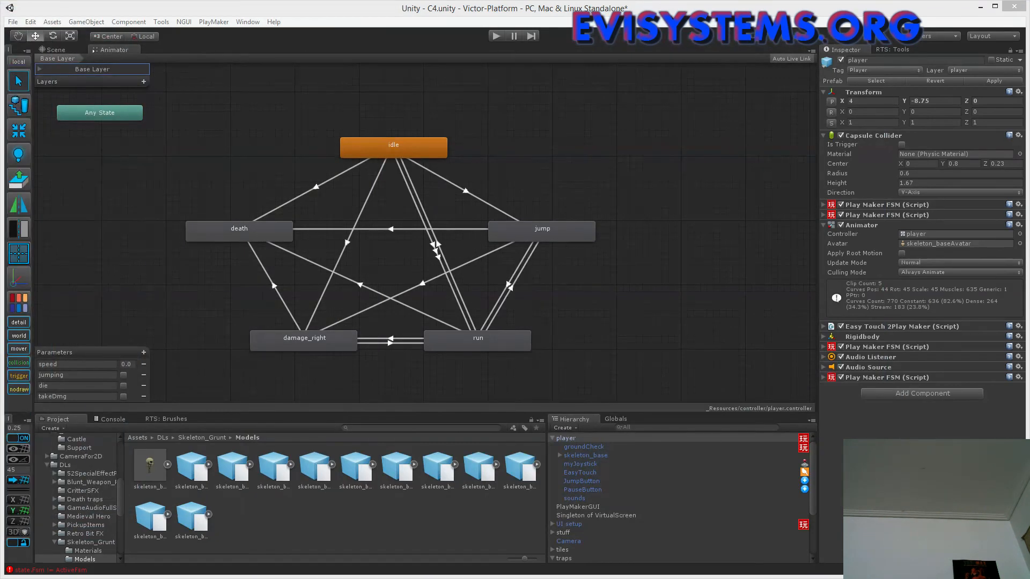
- Clear the console's logged messages and return to the project's asset browser
{"action": "left_click", "coordinate": [112, 419]}
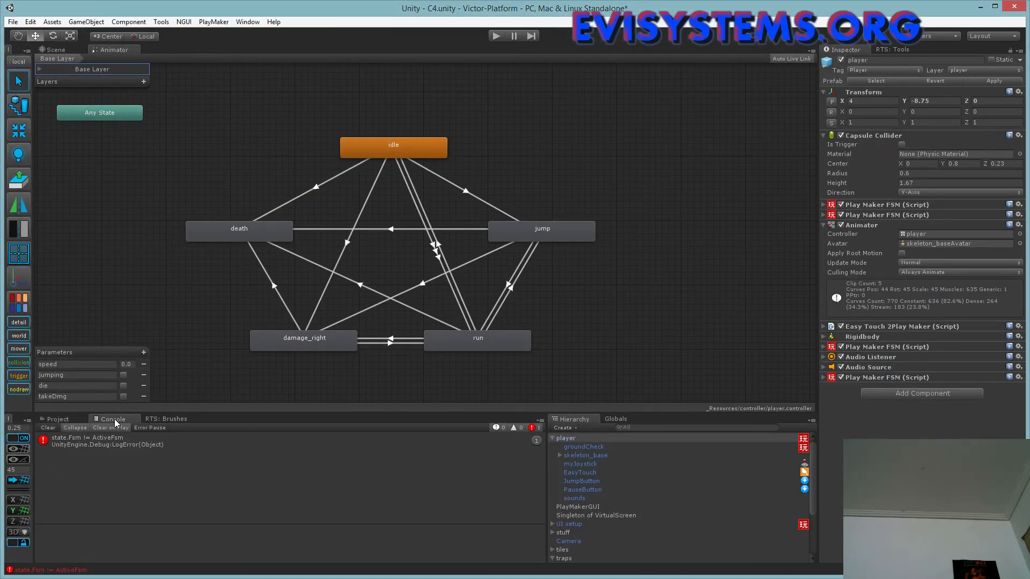
{"action": "left_click", "coordinate": [48, 428]}
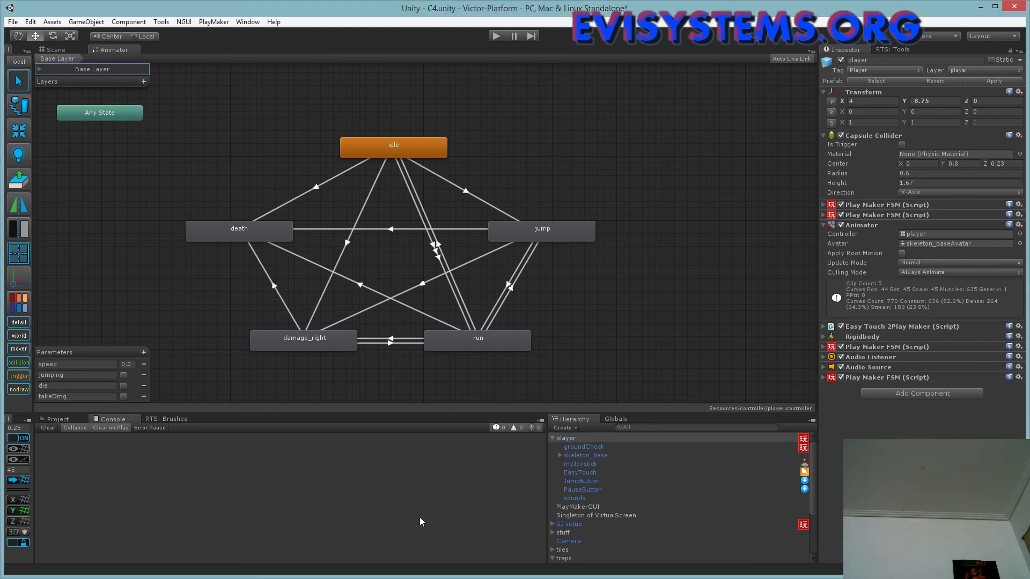
{"action": "left_click", "coordinate": [59, 419]}
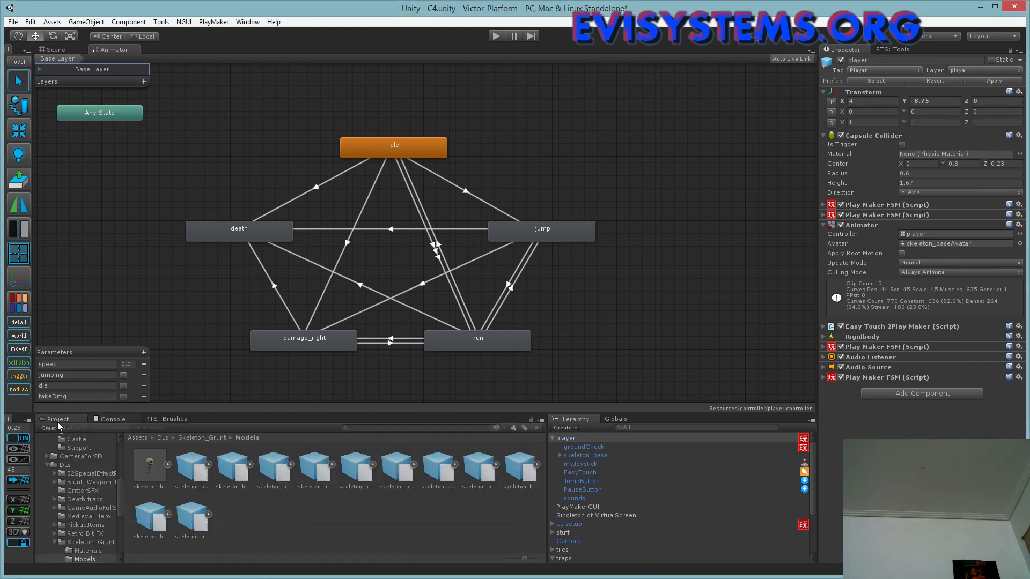
- Show the Scene view, bring the floating Game window back into view, and collapse the Animator action category
{"action": "left_click", "coordinate": [51, 50]}
{"action": "left_click_drag", "start_coordinate": [0, 43], "coordinate": [636, 49]}
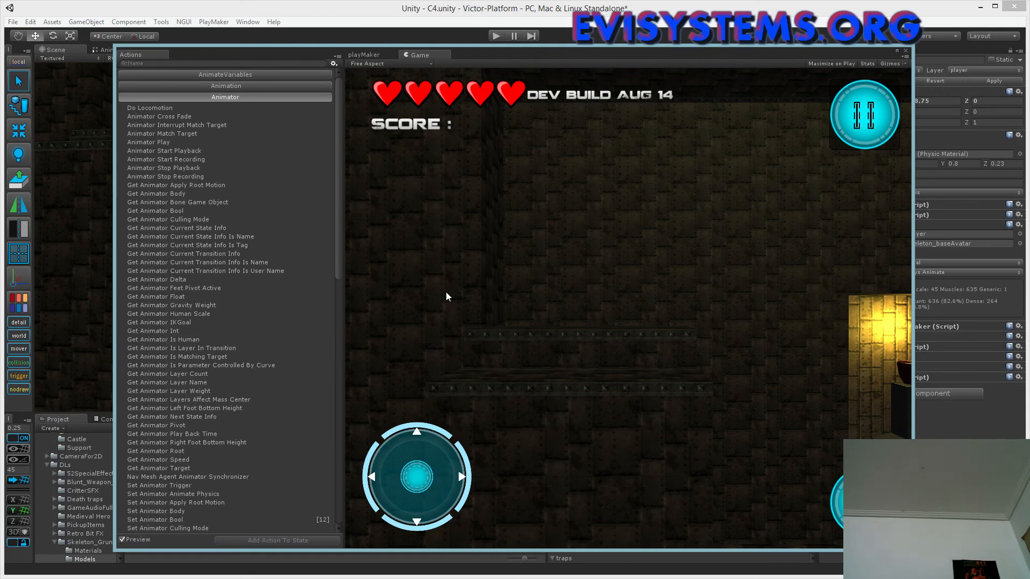
{"action": "left_click", "coordinate": [256, 96]}
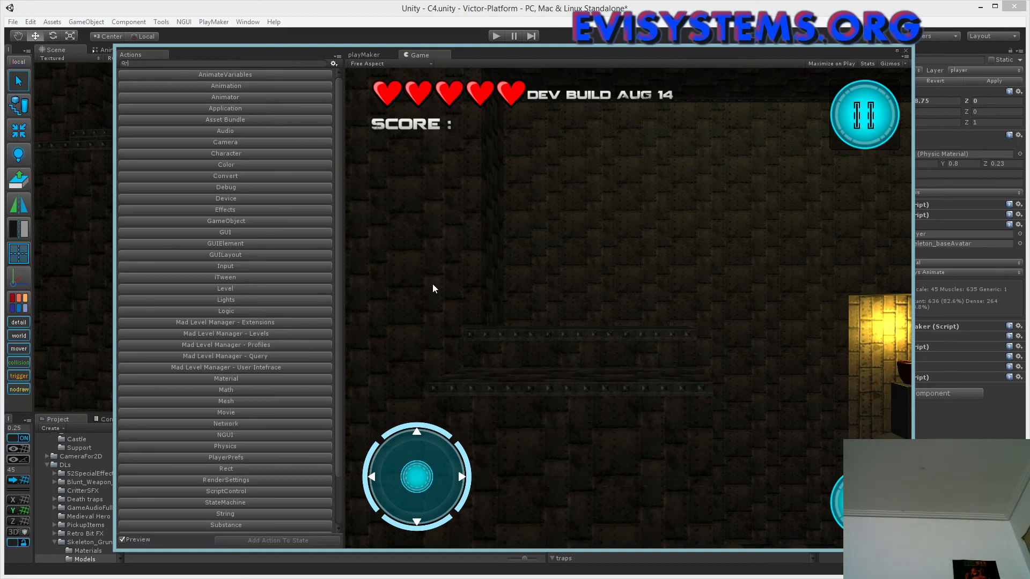